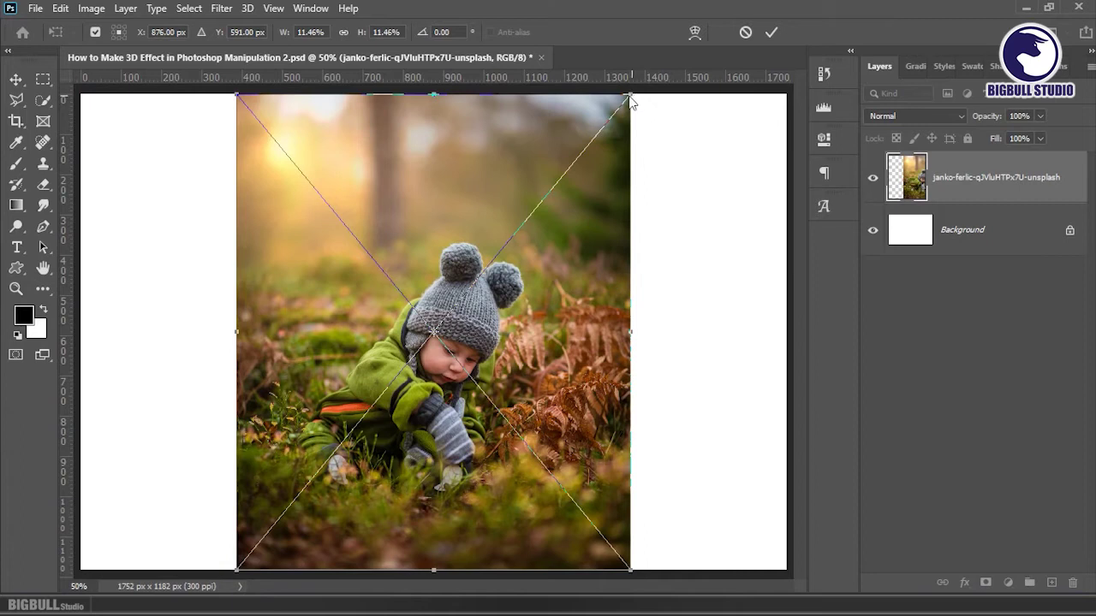
Step: Shrink the placed child photo to sit in the canvas centre and commit the resize
drag(631, 91, 556, 174)
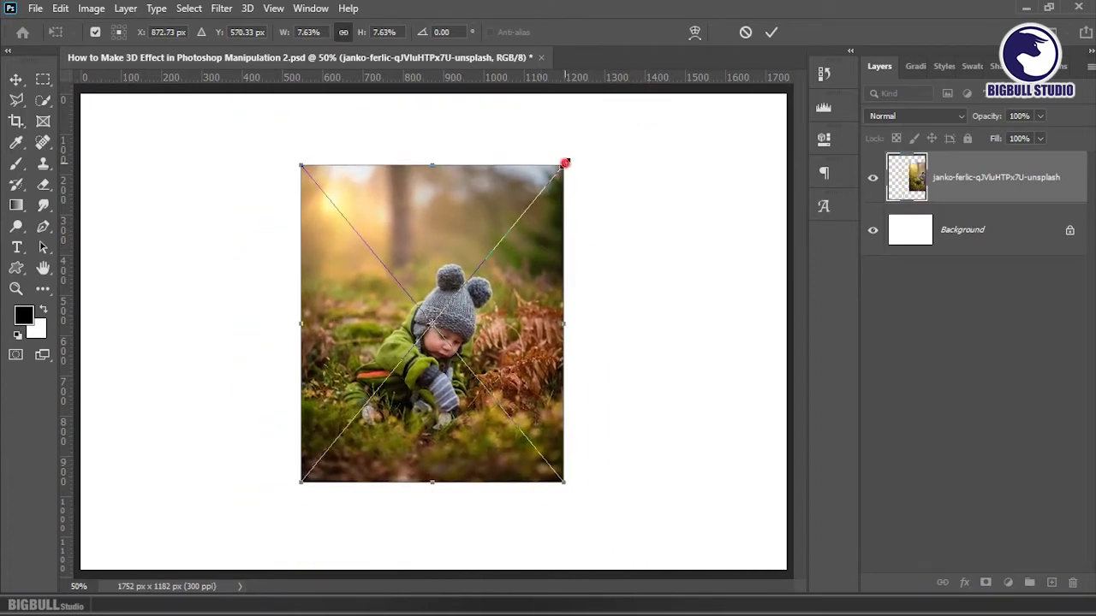
key(Return)
right_click(970, 189)
Step: Rasterize the photo layer and zoom in on the child with the Pen tool ready
click(822, 296)
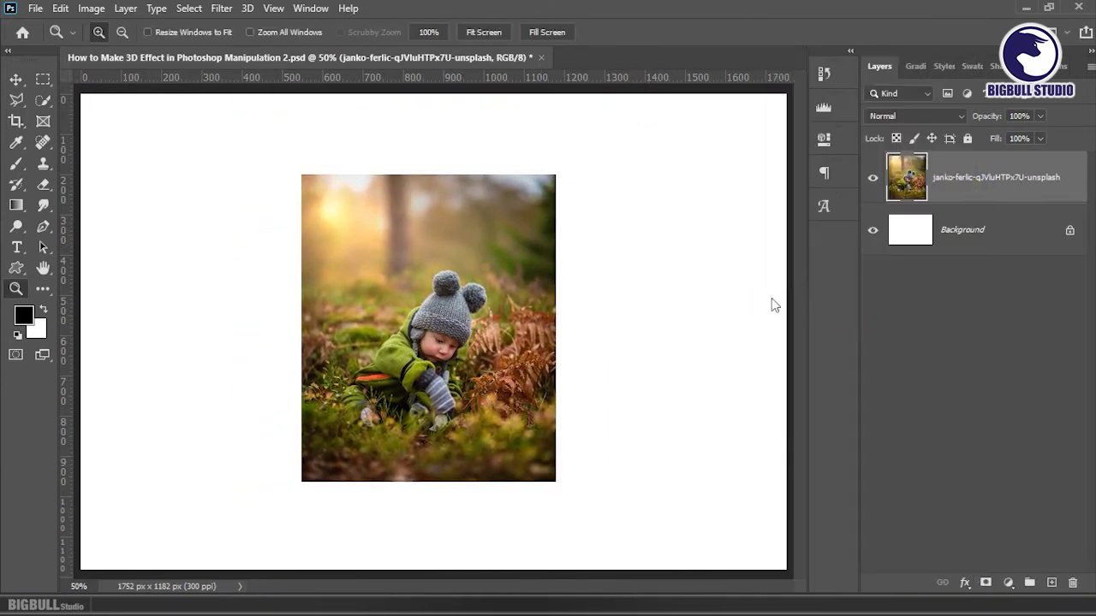
click(312, 337)
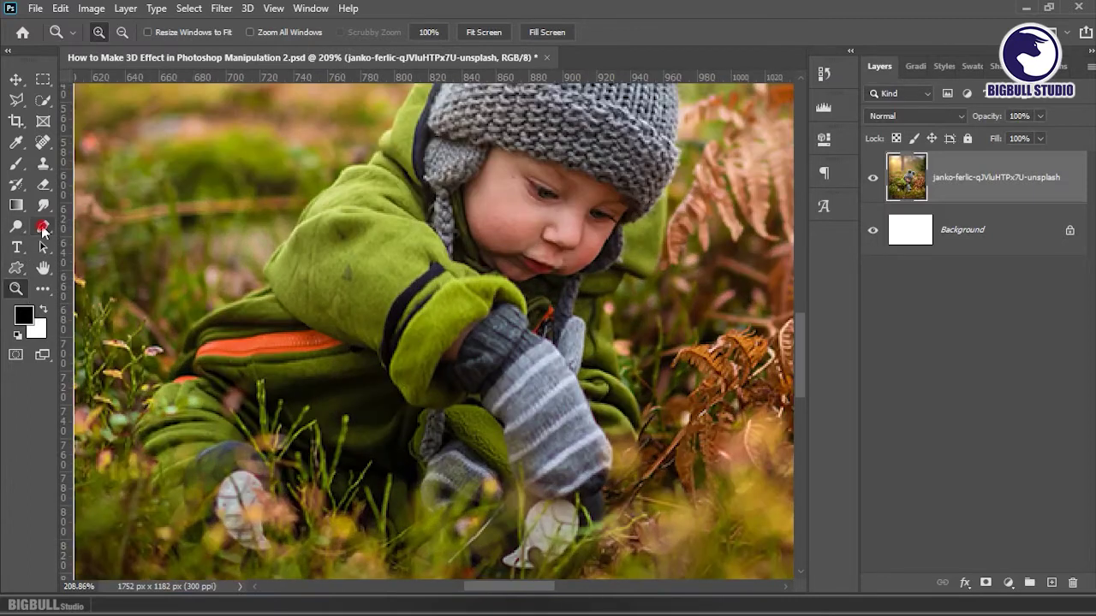
click(43, 227)
scroll(164, 428, up, 5)
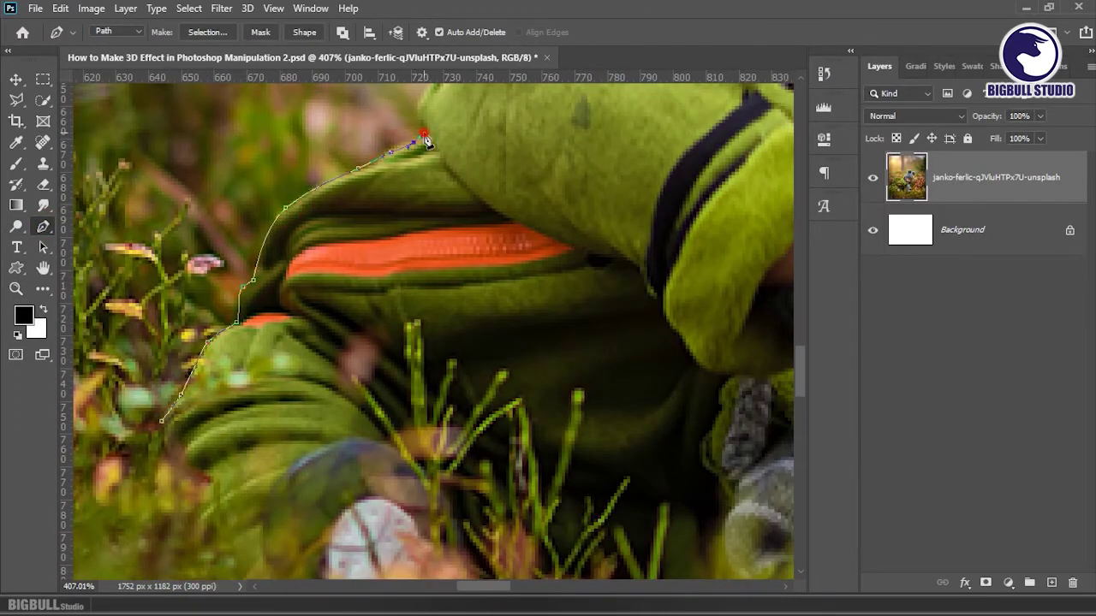
scroll(308, 243, up, 1)
Step: Trace the path along the jacket, hood and around the first pompom
drag(430, 100, 287, 342)
drag(327, 311, 356, 310)
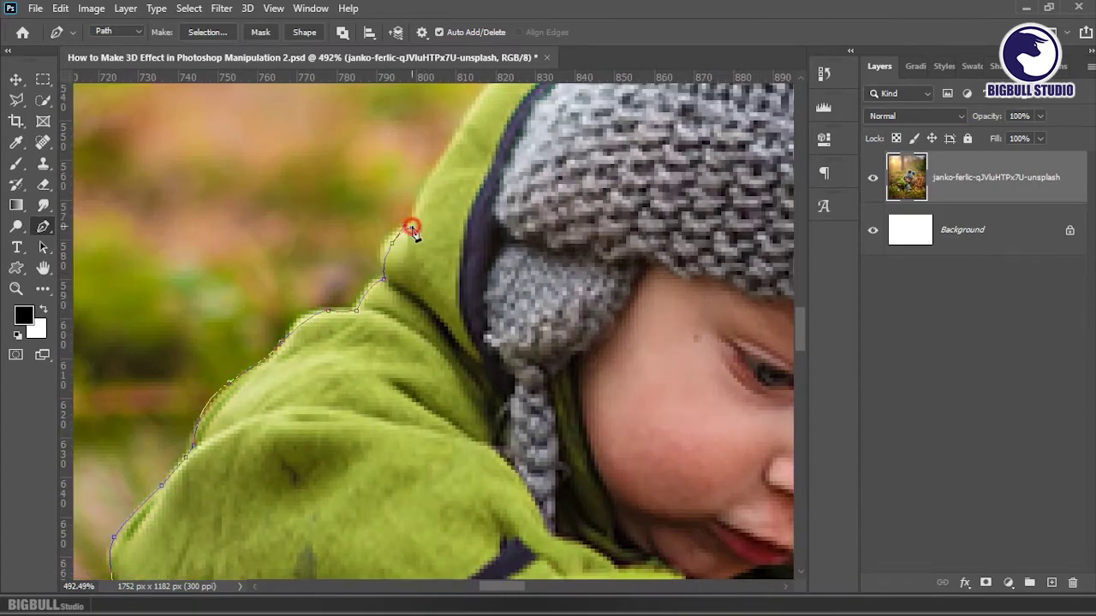
drag(412, 230, 254, 350)
click(310, 242)
drag(541, 125, 325, 348)
click(331, 242)
drag(330, 242, 227, 358)
drag(236, 309, 234, 281)
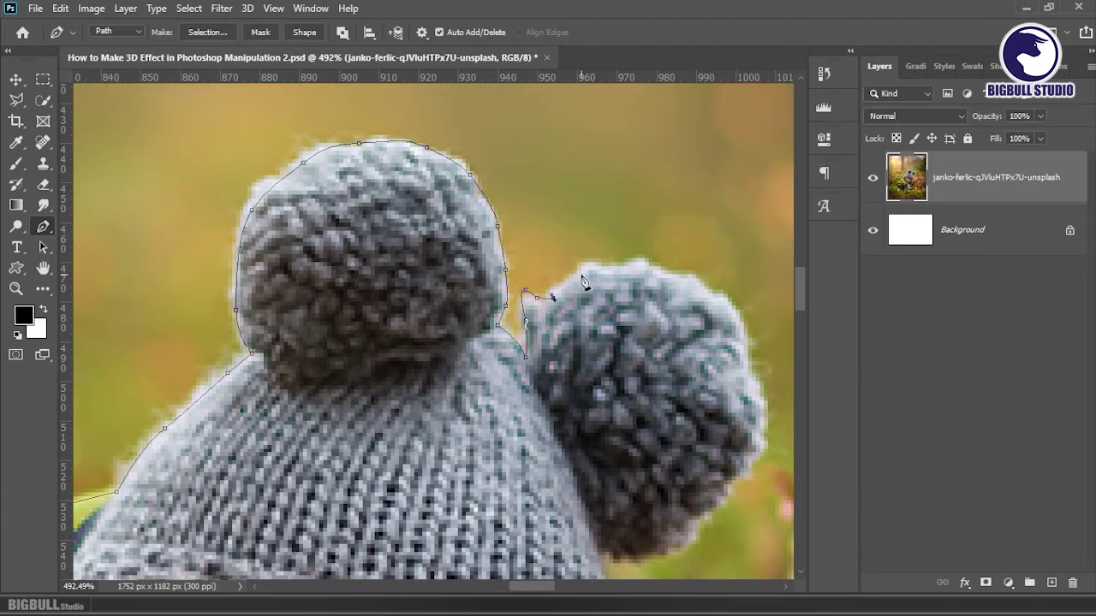
Step: Continue the path around the second pompom and down the hat edge
drag(746, 374, 641, 220)
click(659, 276)
drag(660, 298, 646, 230)
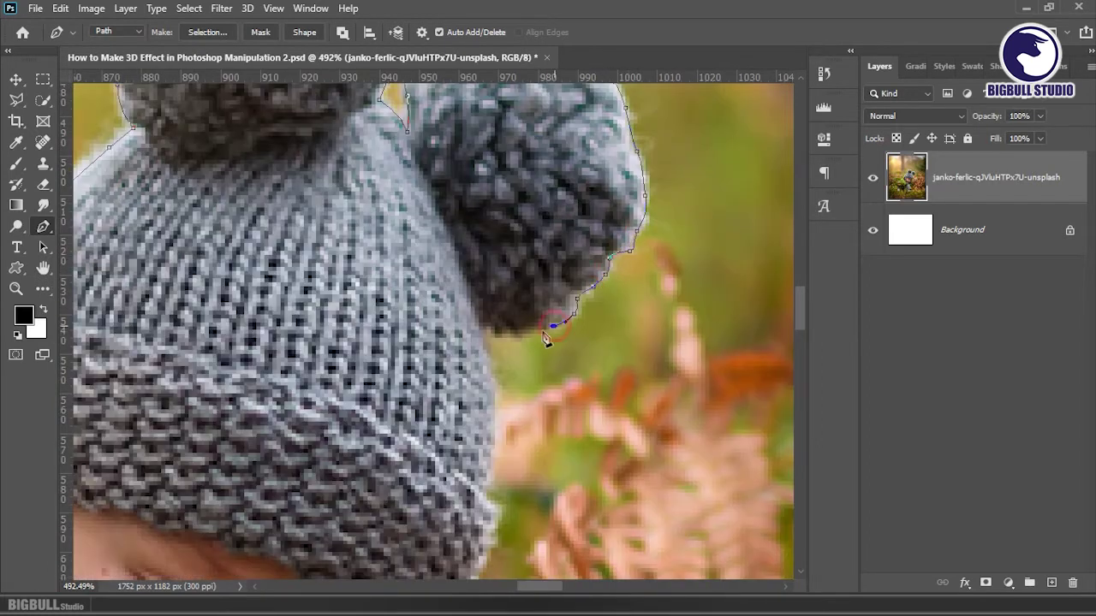
click(496, 333)
click(477, 324)
drag(491, 379, 528, 211)
click(531, 351)
drag(531, 351, 644, 98)
Step: Extend the path down the hood side, shoulder and jacket to the glove
click(613, 175)
click(609, 256)
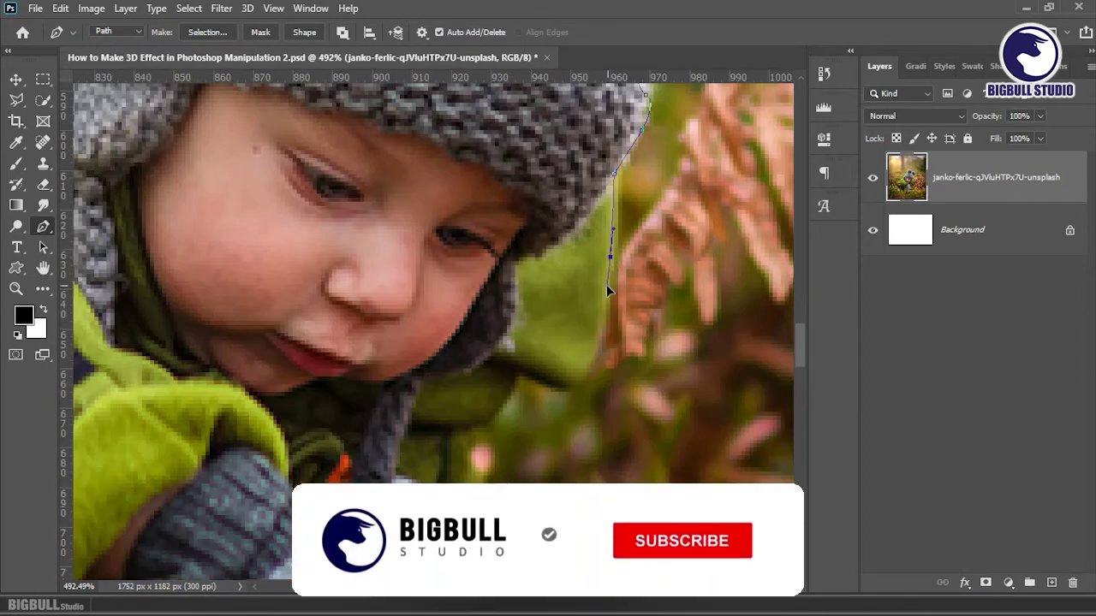
click(590, 361)
drag(570, 387, 552, 392)
drag(479, 425, 487, 180)
click(480, 221)
drag(493, 240, 493, 268)
drag(509, 311, 491, 257)
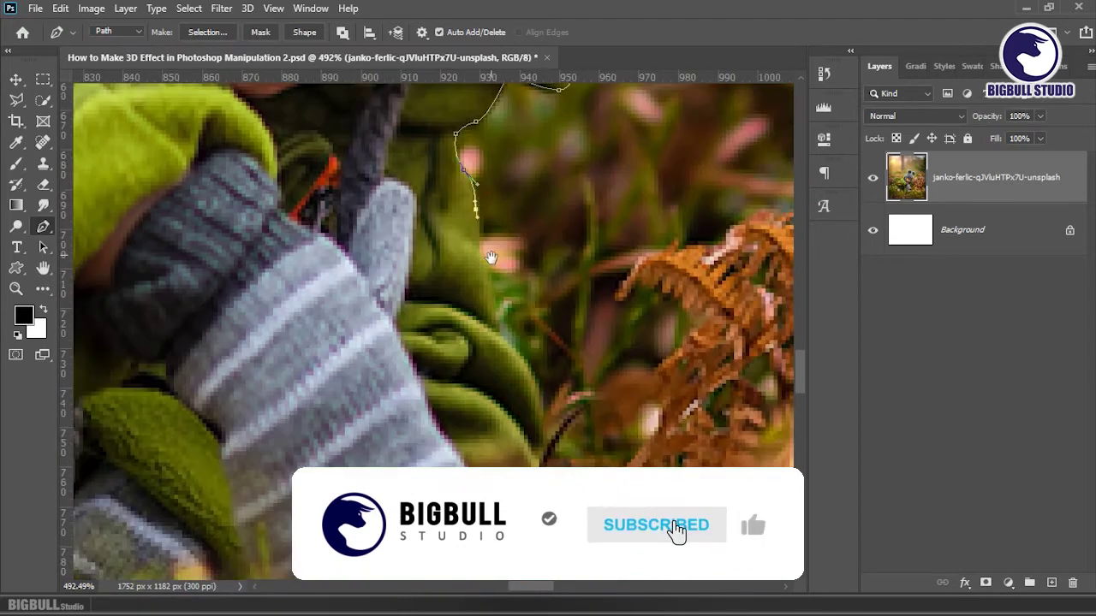
Step: Trace down the lower glove into the grass and close the path at its start
drag(539, 389, 520, 167)
click(507, 151)
click(520, 216)
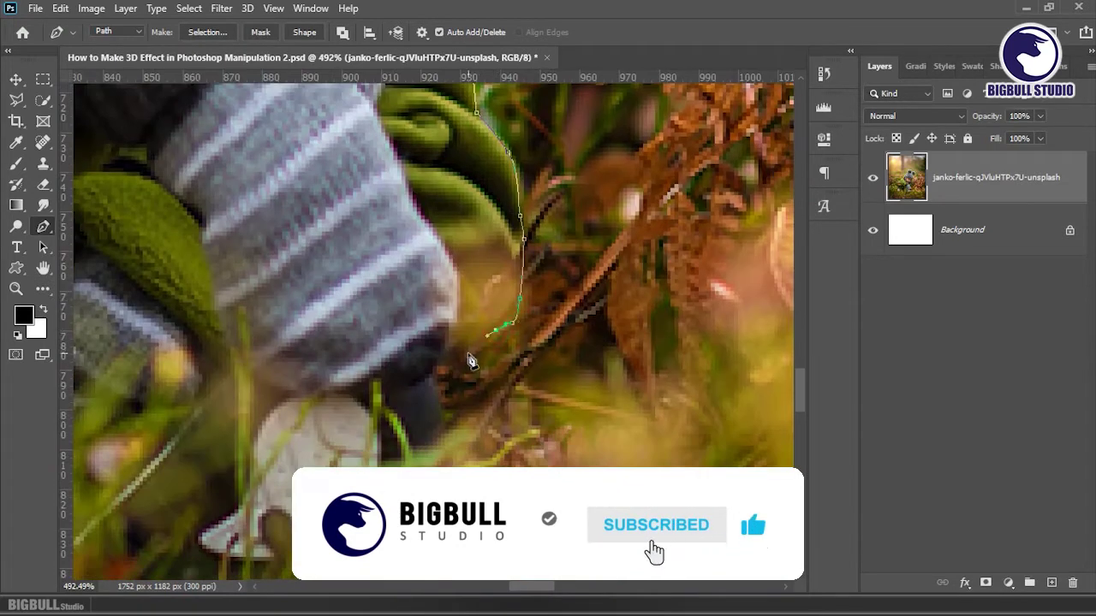
click(519, 299)
click(492, 330)
click(436, 374)
scroll(445, 450, down, 5)
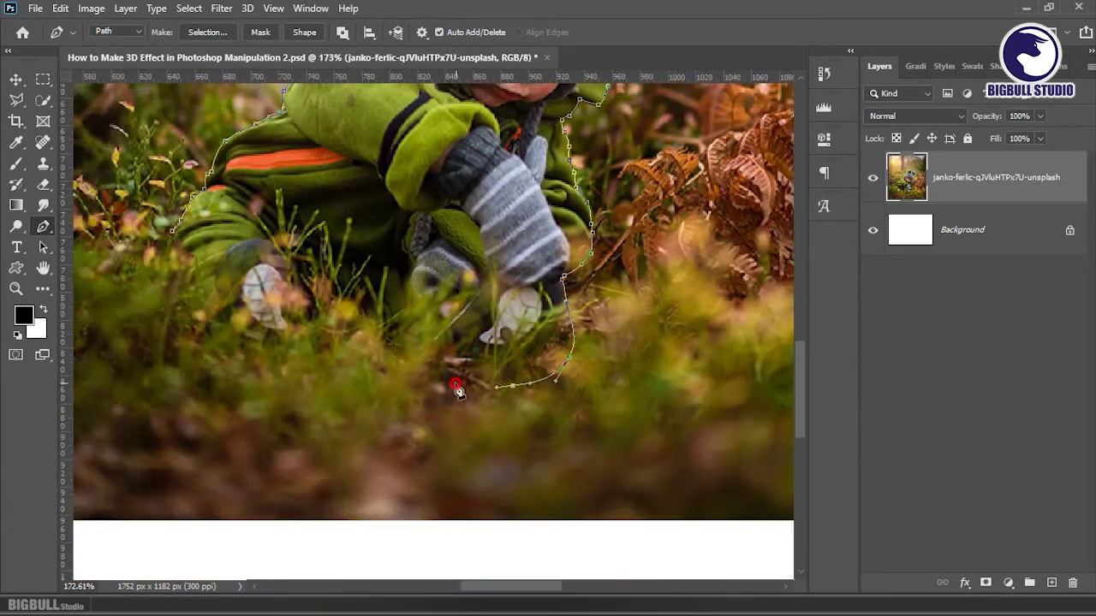
click(172, 239)
scroll(172, 238, down, 2)
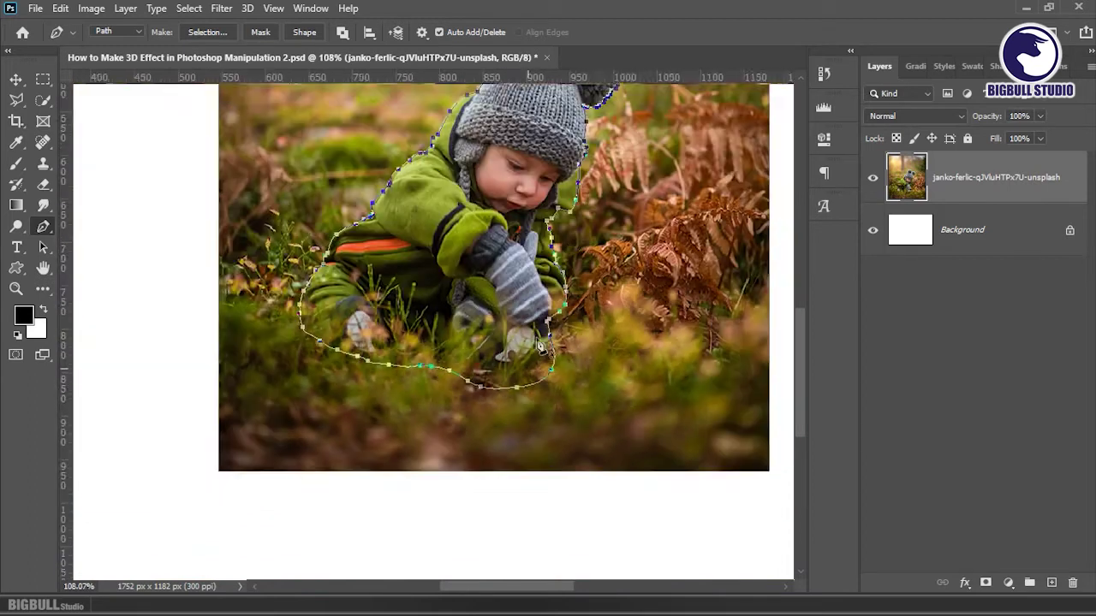
Step: Turn the path into a selection and copy the child onto a new Layer 1
right_click(509, 231)
click(625, 303)
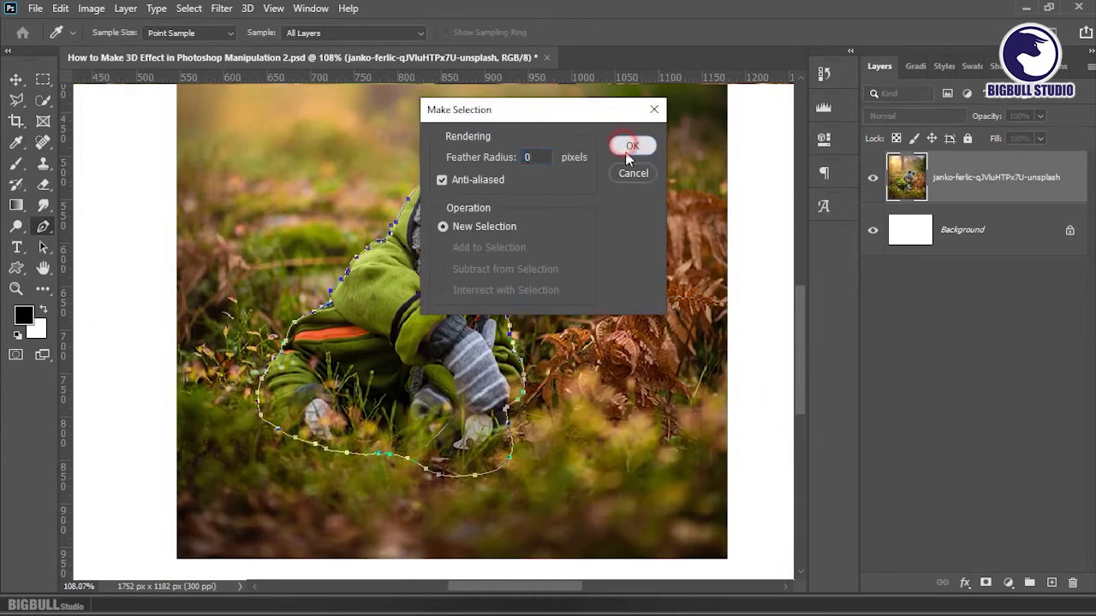
click(631, 145)
click(43, 79)
right_click(474, 190)
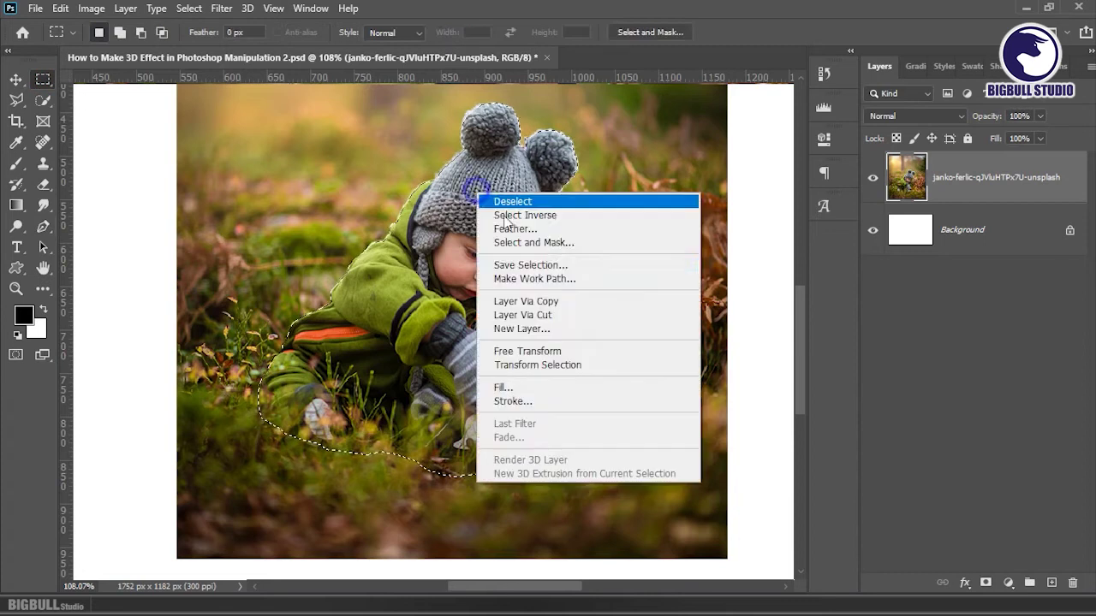
click(531, 301)
Step: Toggle the photo's visibility to check the cut-out, then fit the canvas on screen
click(873, 231)
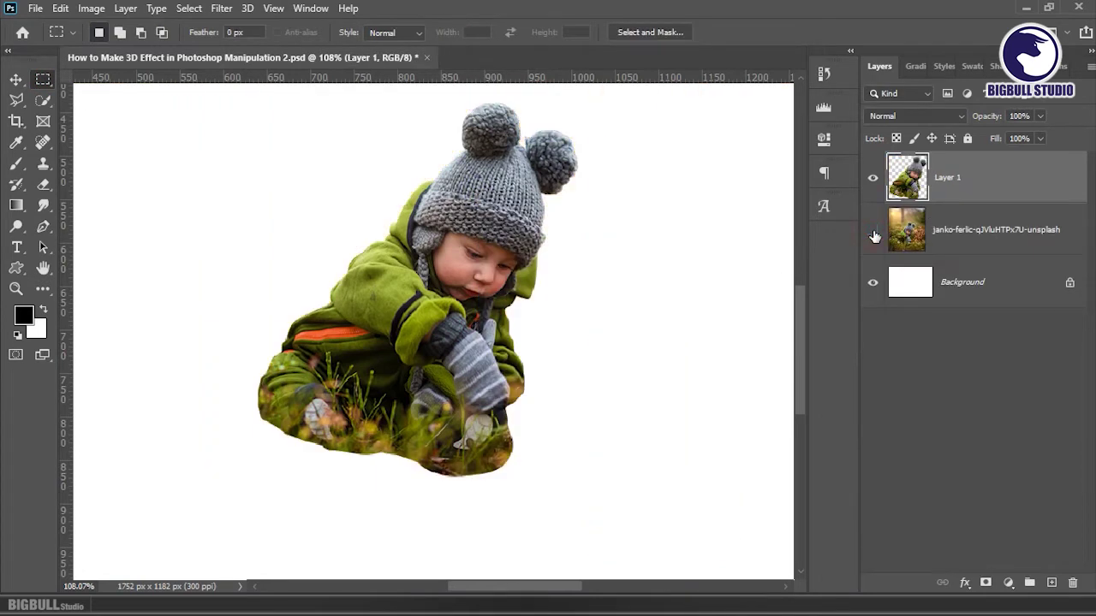
click(873, 233)
key(z)
right_click(482, 202)
click(513, 225)
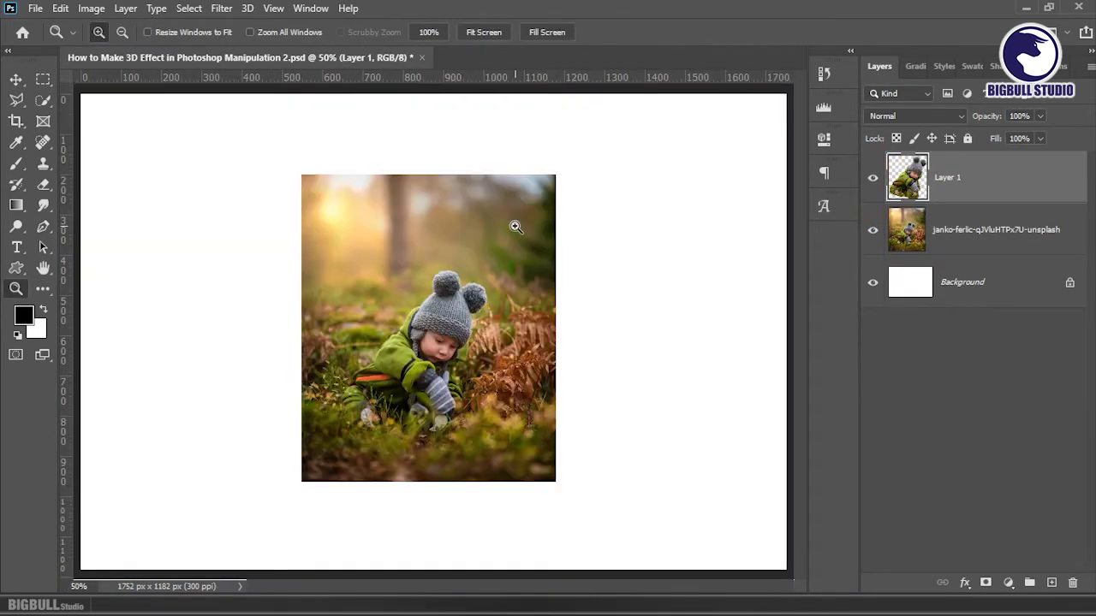
key(v)
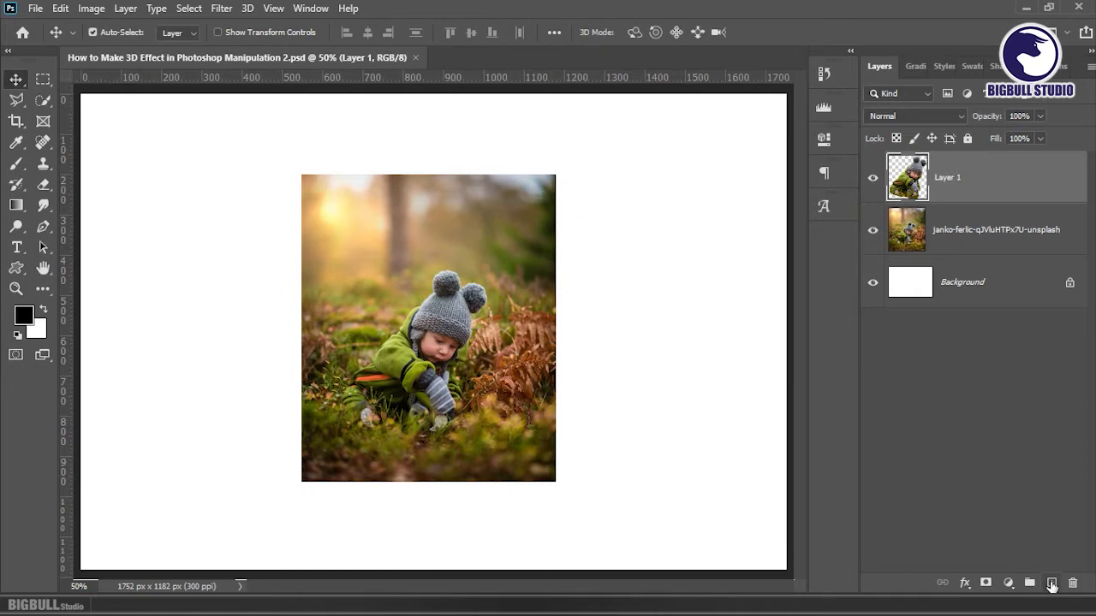
Step: Add a new empty layer and link the child layer with the original photo
click(1052, 583)
click(968, 239)
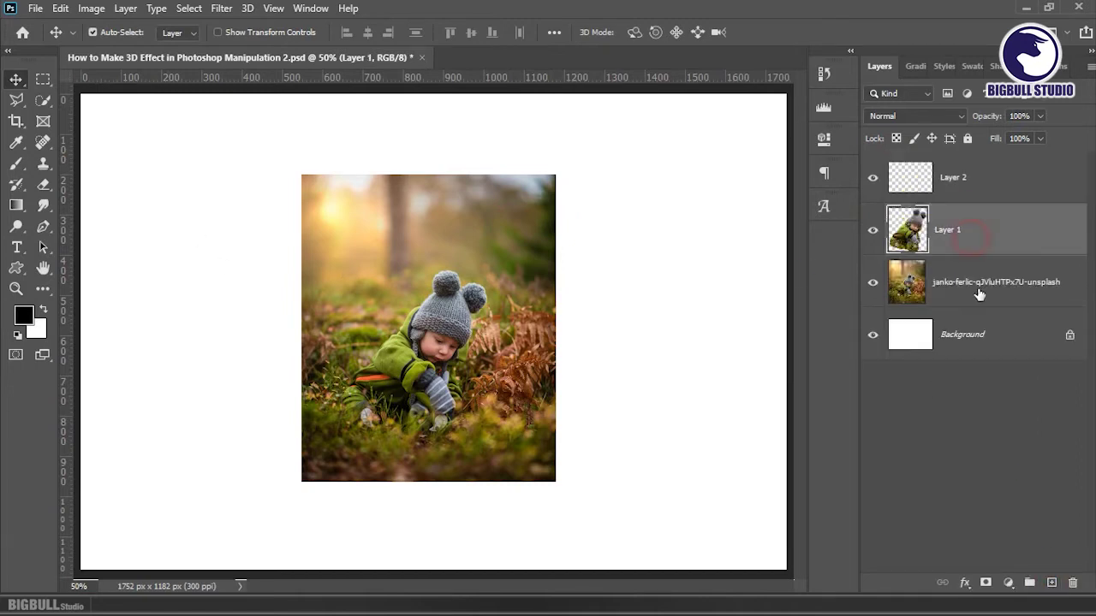
ctrl+click(978, 288)
right_click(978, 288)
click(853, 331)
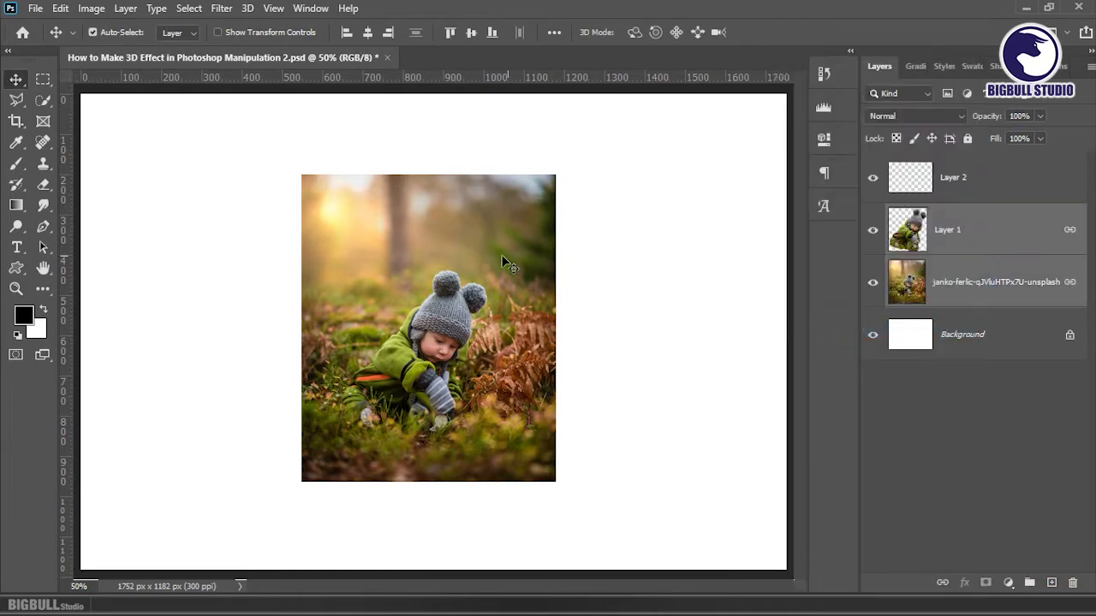
Step: Draw a rectangular selection over the lower photo with Layer 2 active
click(42, 82)
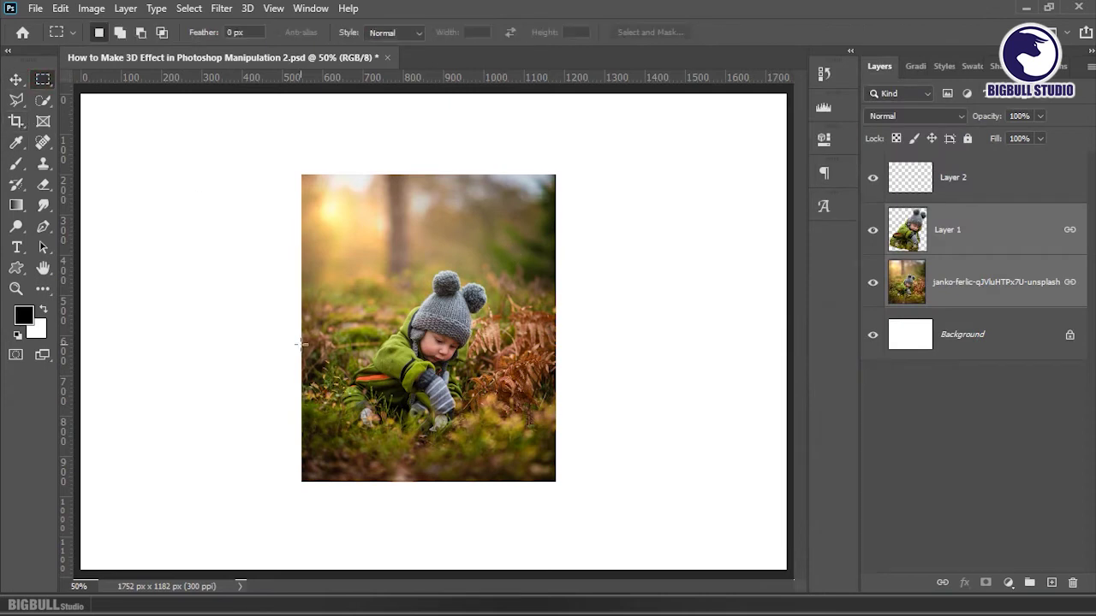
drag(302, 345, 591, 575)
drag(477, 426, 492, 360)
scroll(469, 370, up, 1)
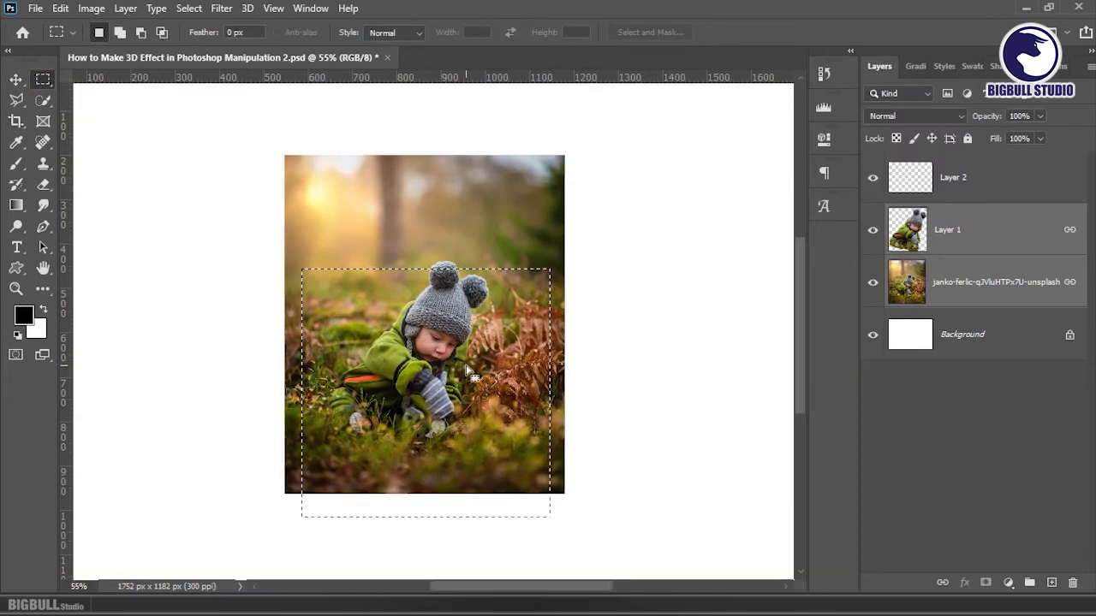
click(947, 187)
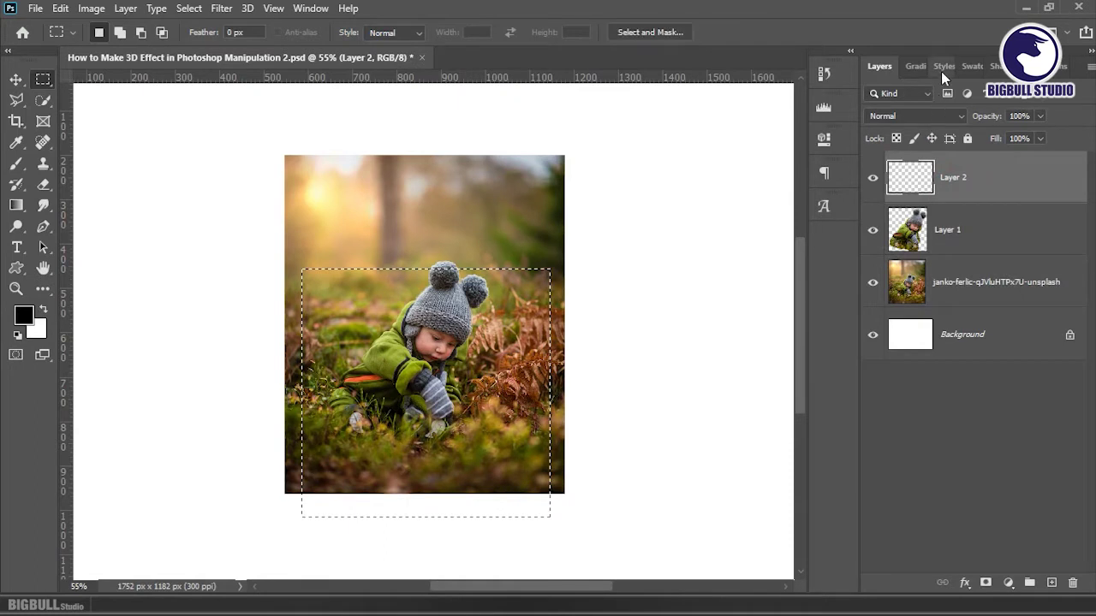
Step: Fill the rectangle on Layer 2 with a brown foreground colour
click(26, 315)
click(885, 341)
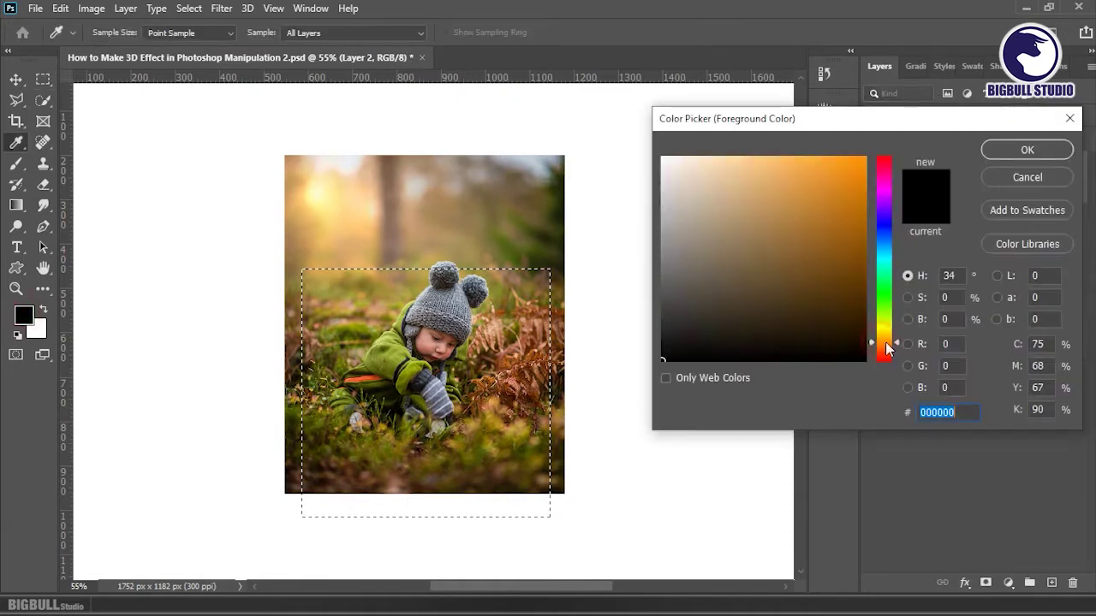
click(818, 256)
click(1059, 158)
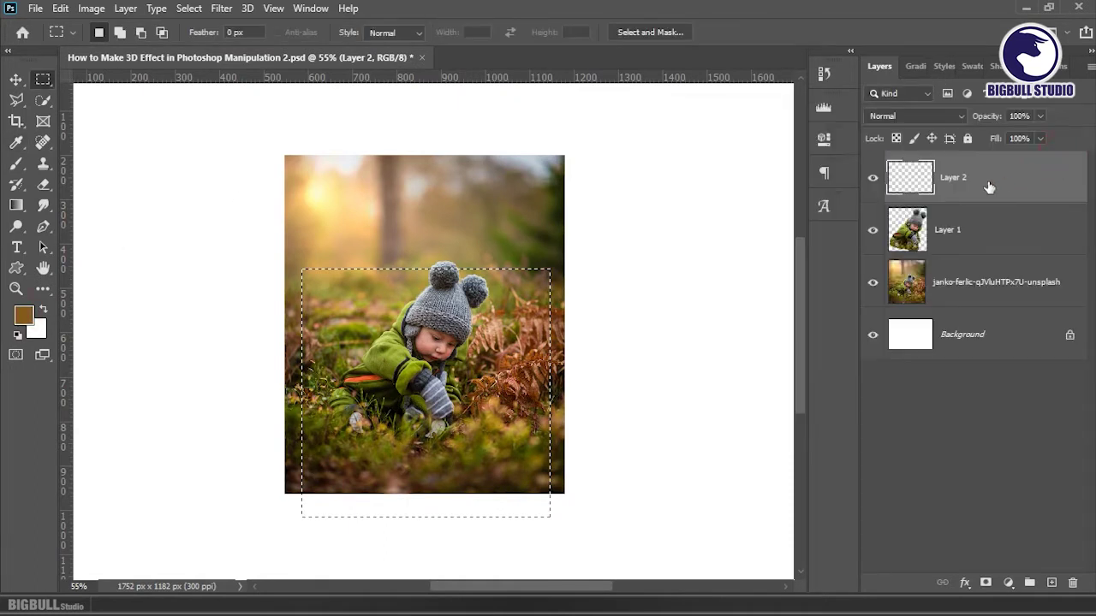
key(alt+BackSpace)
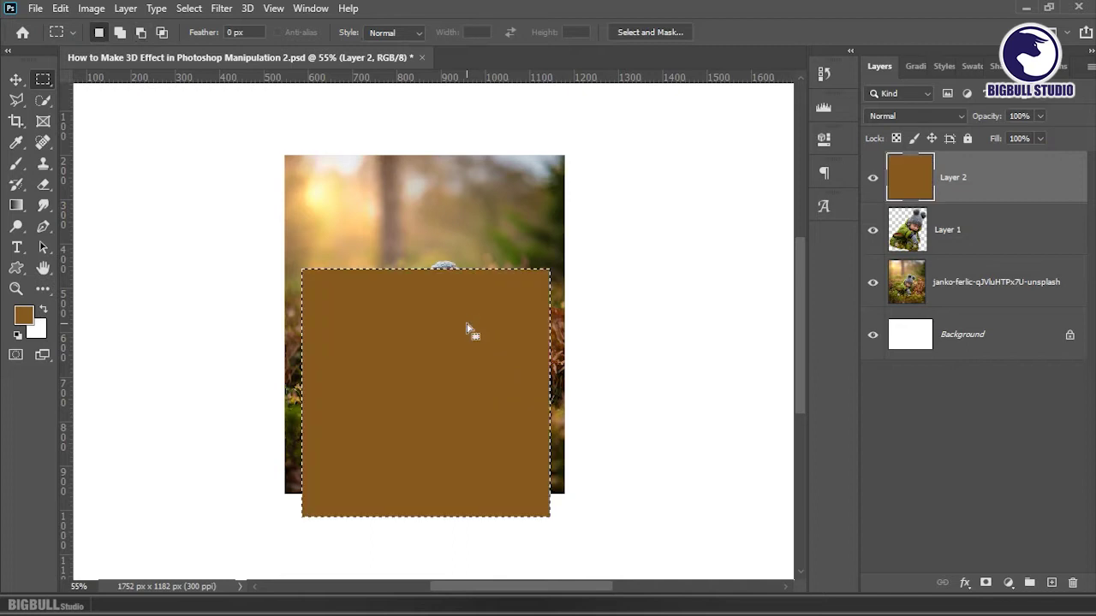
key(ctrl+t)
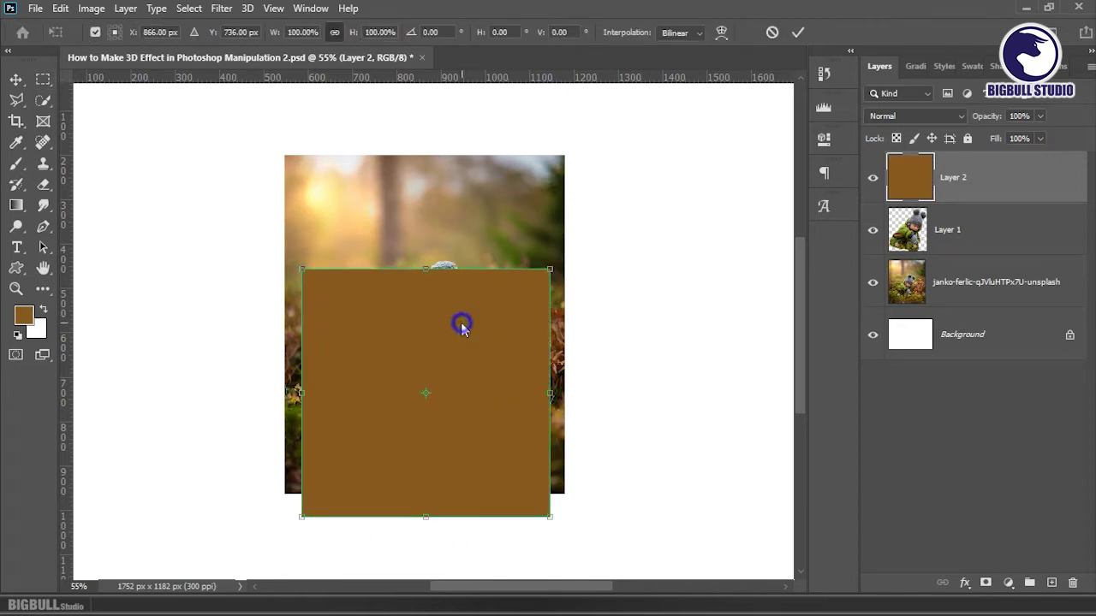
Step: Distort and slightly rotate the brown rectangle into a flat ground plane
right_click(461, 326)
click(505, 101)
drag(426, 519, 524, 401)
drag(377, 451, 364, 448)
right_click(541, 343)
click(635, 92)
drag(703, 277, 720, 296)
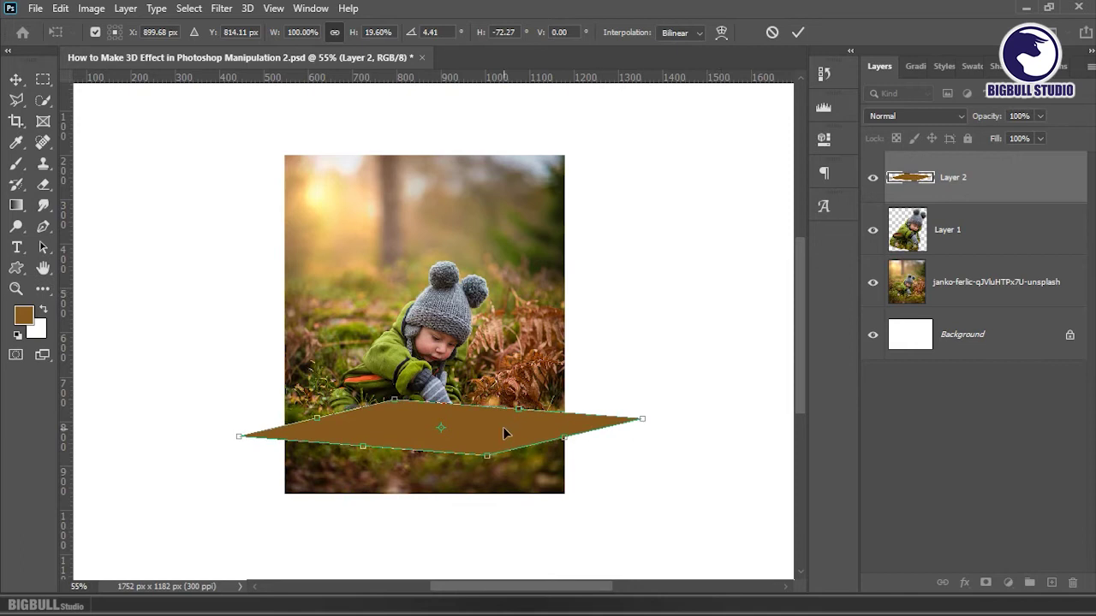
key(Return)
Step: Nudge the platform left and resize it narrower and taller
drag(472, 442, 458, 440)
key(ctrl+t)
drag(628, 434, 589, 441)
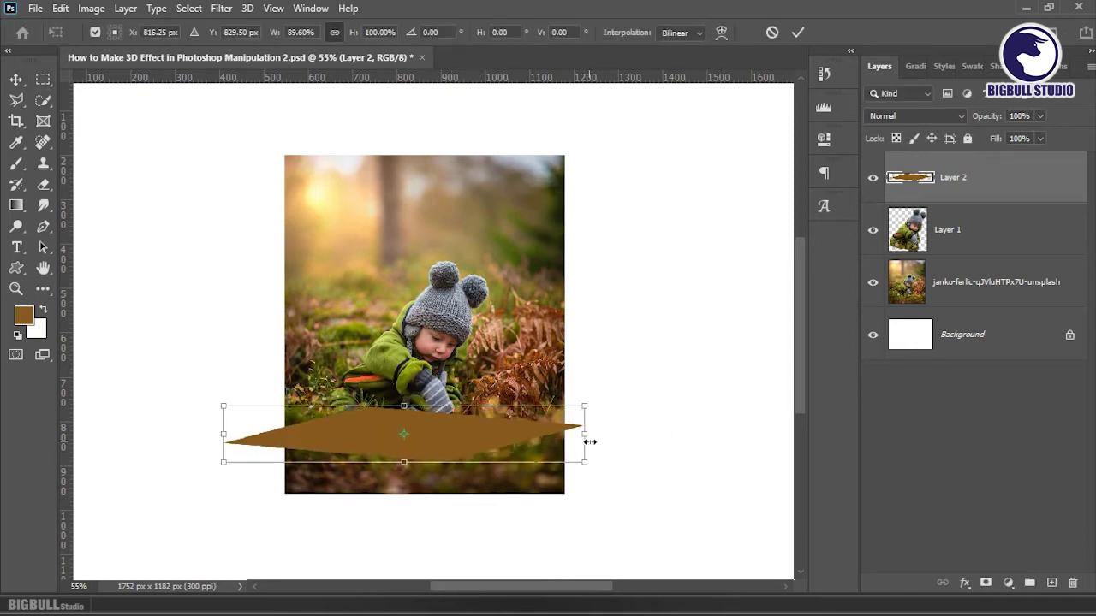
drag(224, 434, 257, 434)
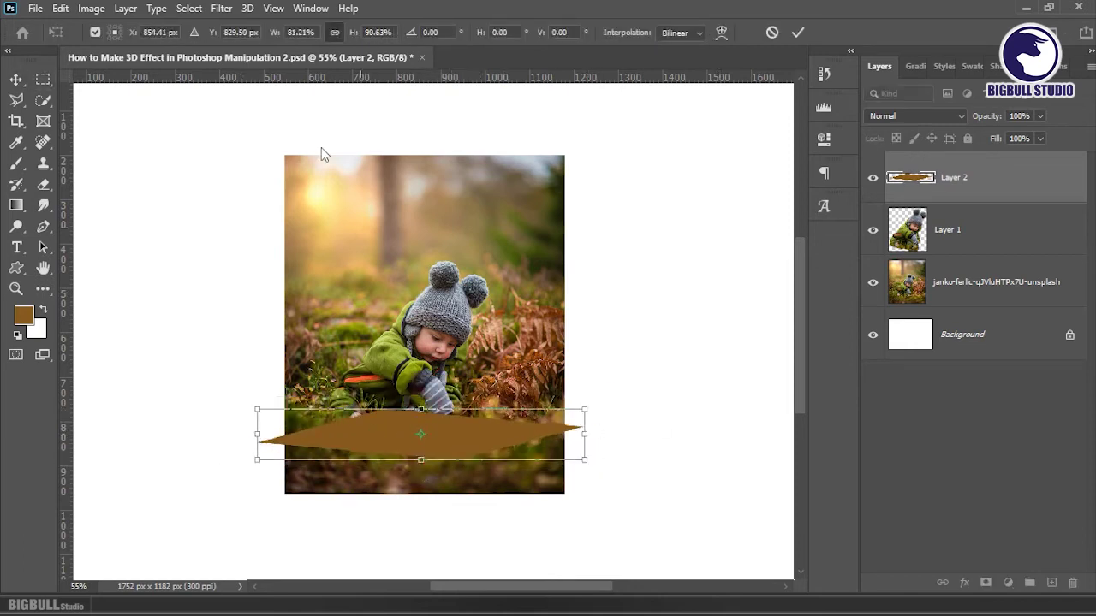
drag(421, 459, 420, 479)
drag(258, 464, 269, 465)
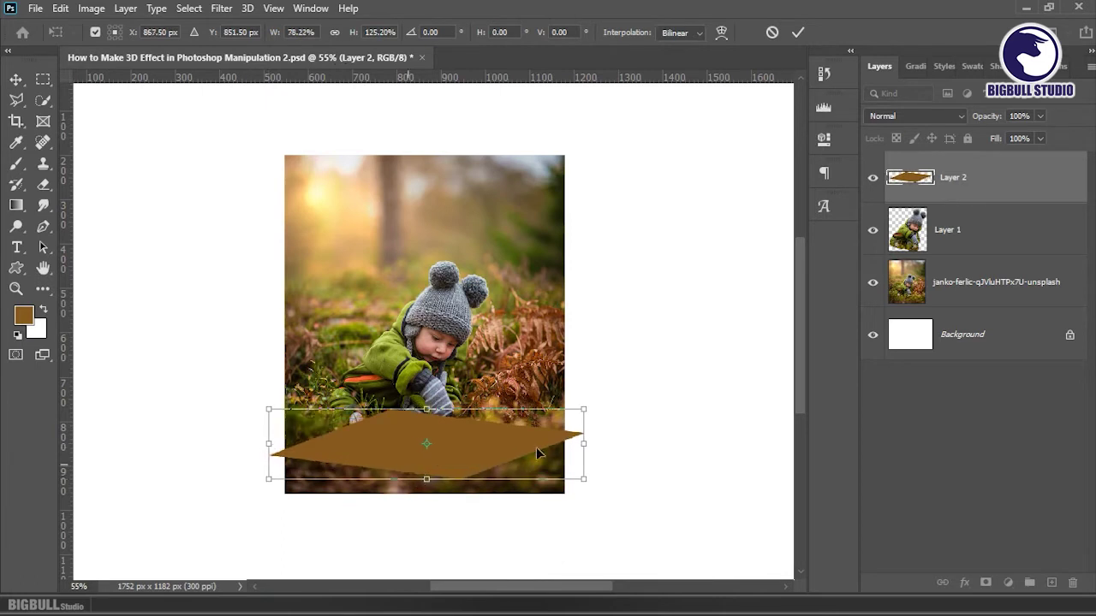
drag(583, 444, 578, 443)
Step: Skew the brown shape into a slanted parallelogram and apply it
right_click(509, 439)
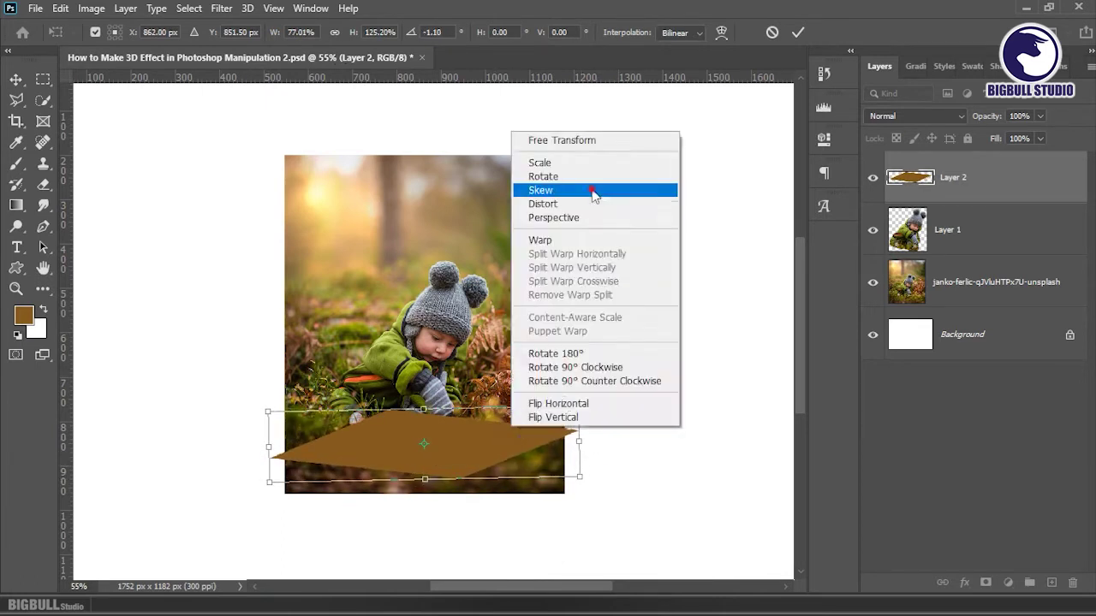
click(548, 186)
drag(424, 479, 436, 481)
double_click(499, 448)
Step: Alt-drag a duplicate of the brown shape just below, then move the shapes and photo up
scroll(488, 462, up, 3)
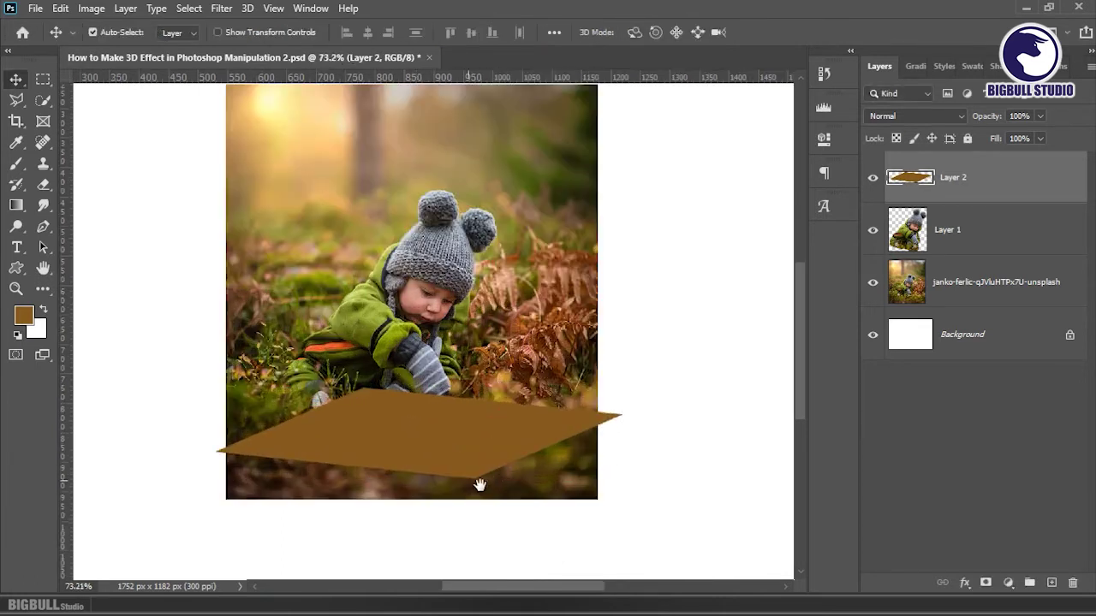
scroll(496, 435, down, 2)
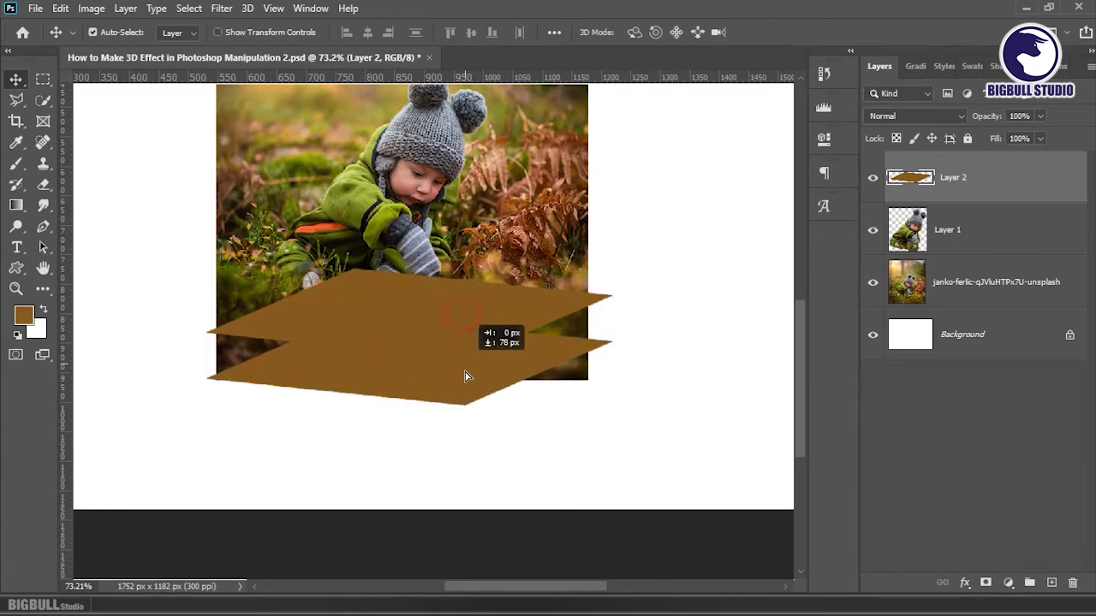
drag(464, 318, 460, 399)
scroll(460, 413, down, 2)
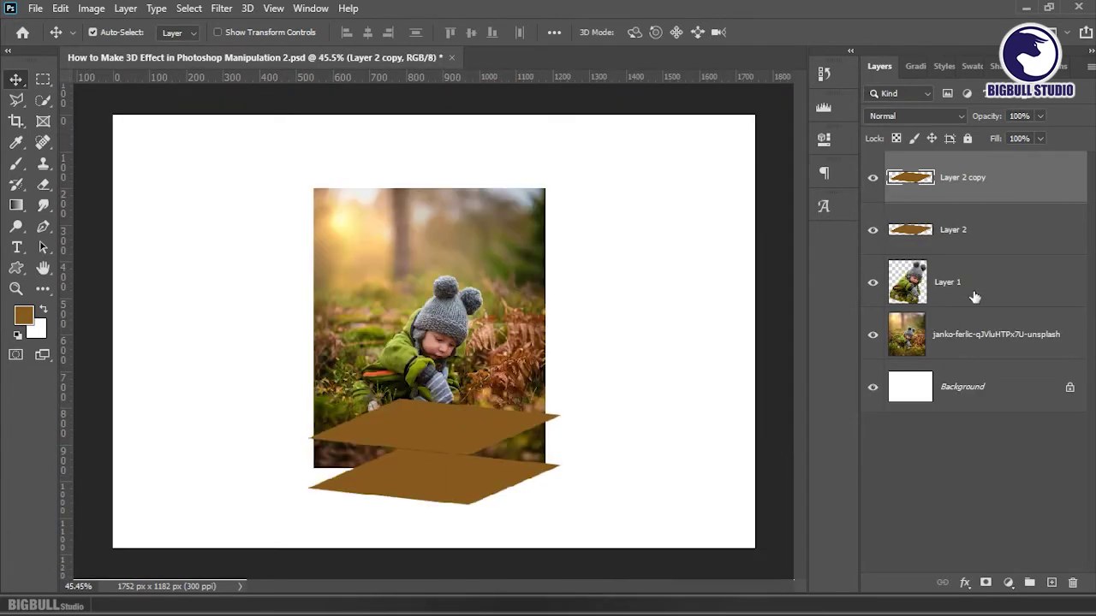
click(976, 332)
shift+click(976, 175)
drag(444, 438, 443, 399)
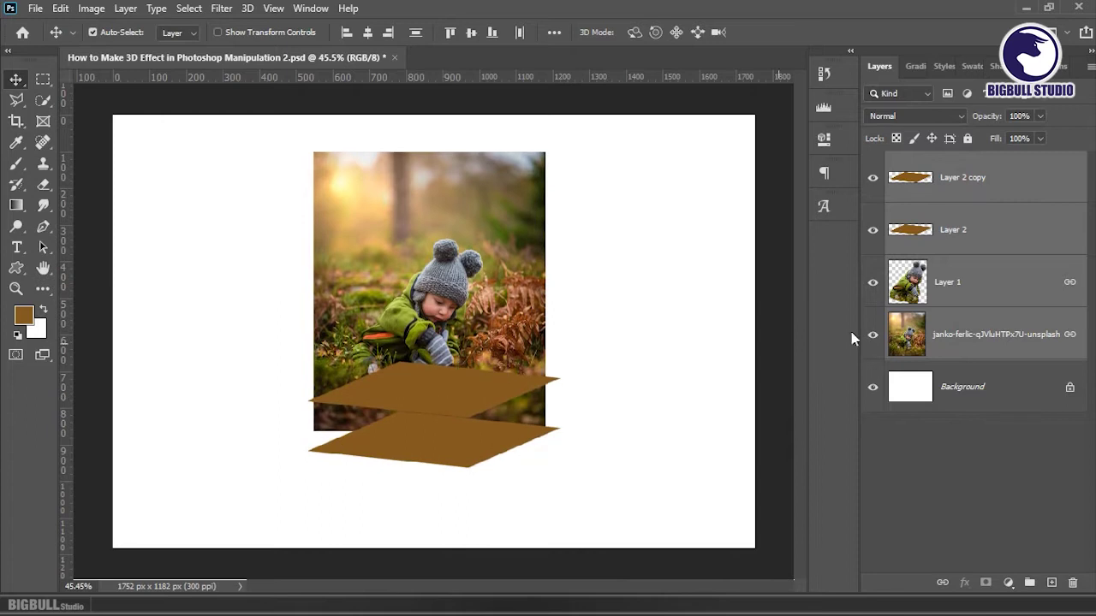
Step: Place Layer 2 copy beneath Layer 2 and nudge the lower shape up slightly
click(993, 177)
drag(993, 177, 976, 235)
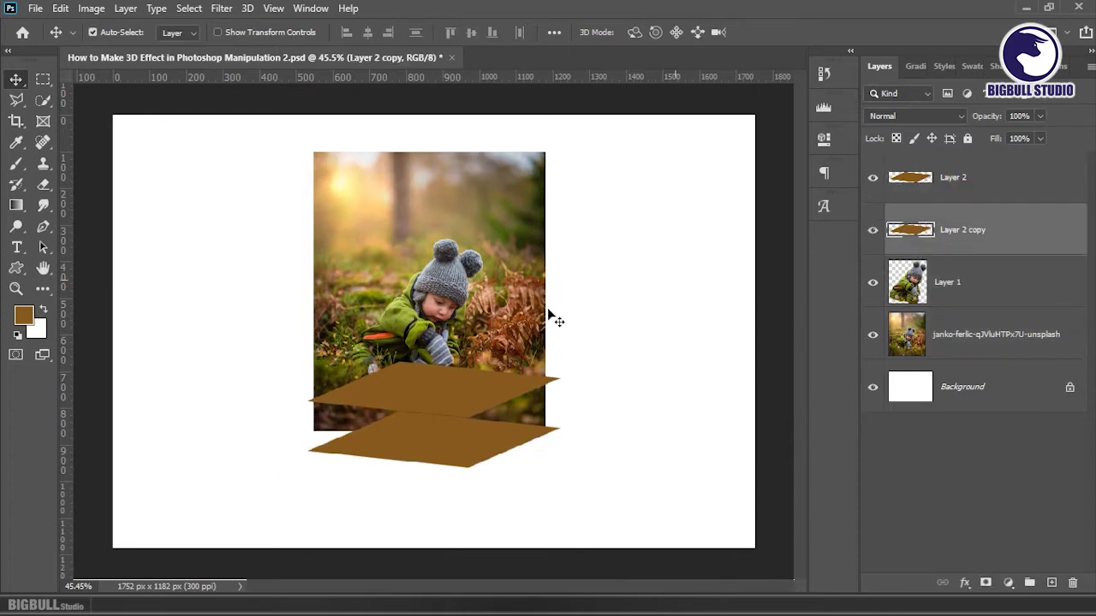
scroll(456, 440, up, 2)
scroll(456, 440, up, 1)
drag(482, 481, 480, 457)
scroll(480, 457, down, 3)
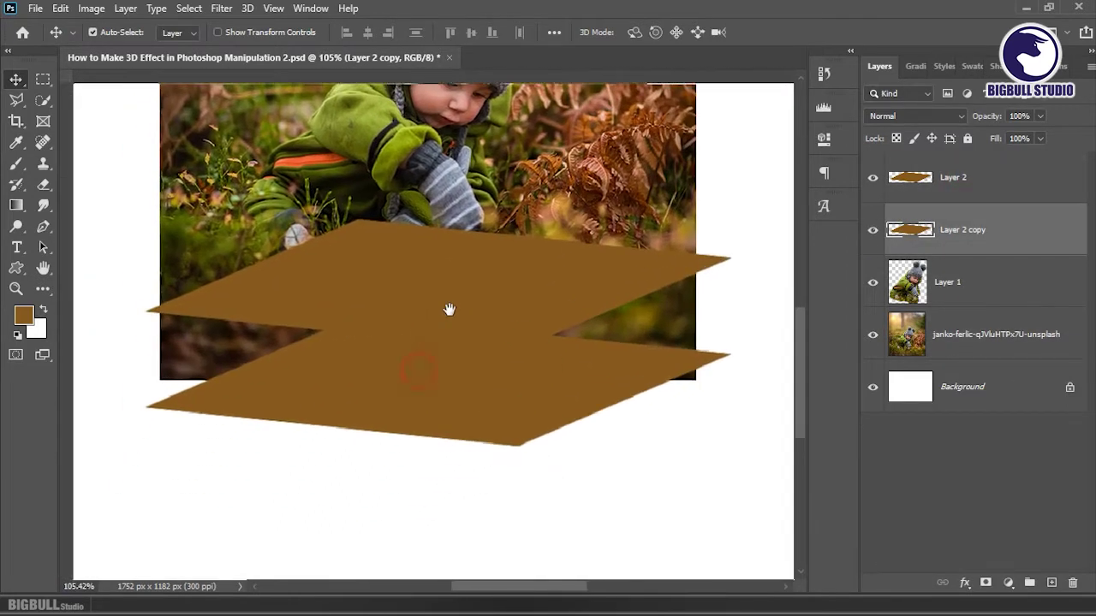
Step: Outline both parallelograms' outer corners with the Polygonal Lasso into one selection
click(19, 100)
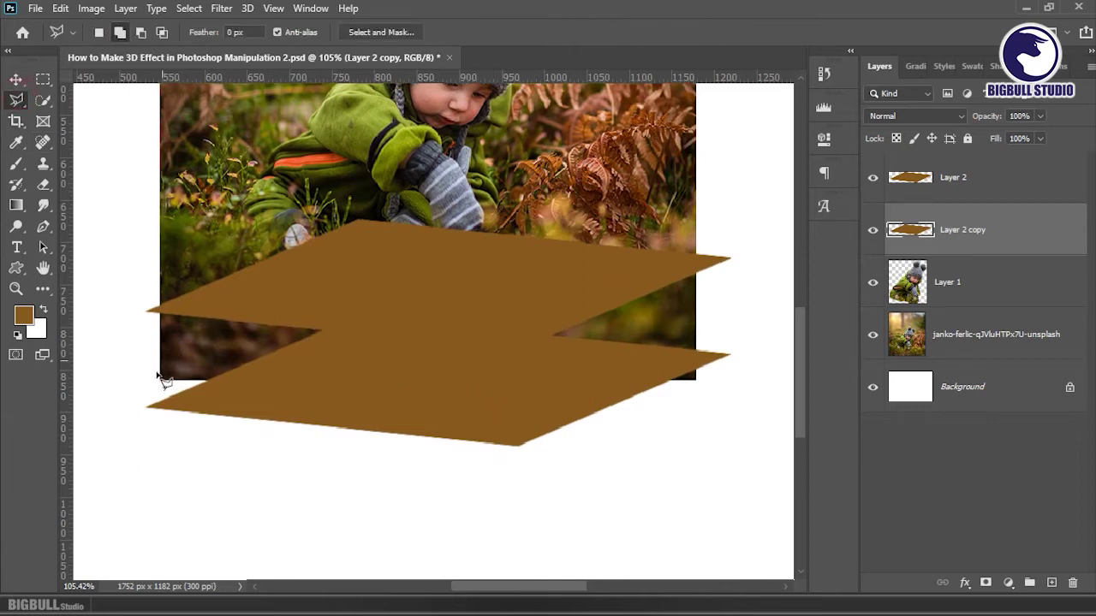
scroll(152, 396, up, 1)
scroll(152, 396, up, 2)
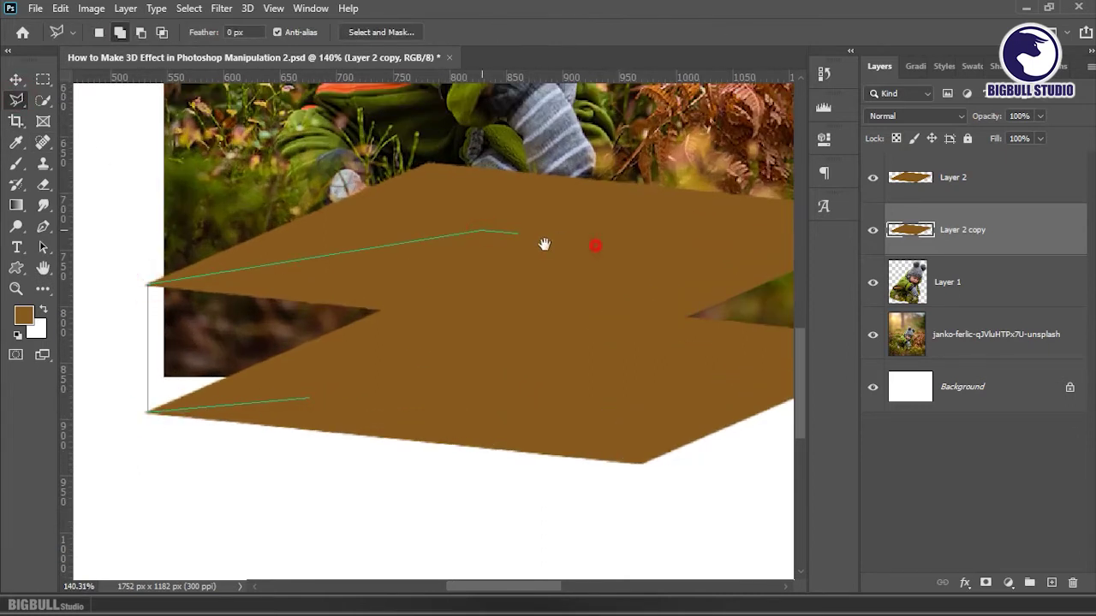
drag(545, 245, 314, 244)
click(627, 219)
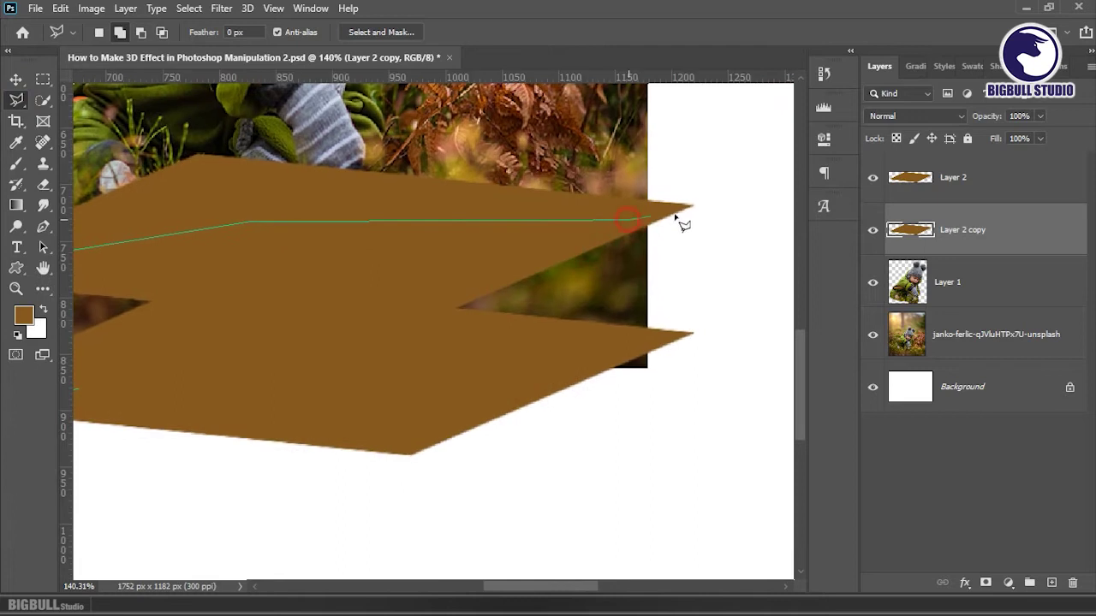
double_click(347, 419)
scroll(492, 389, down, 1)
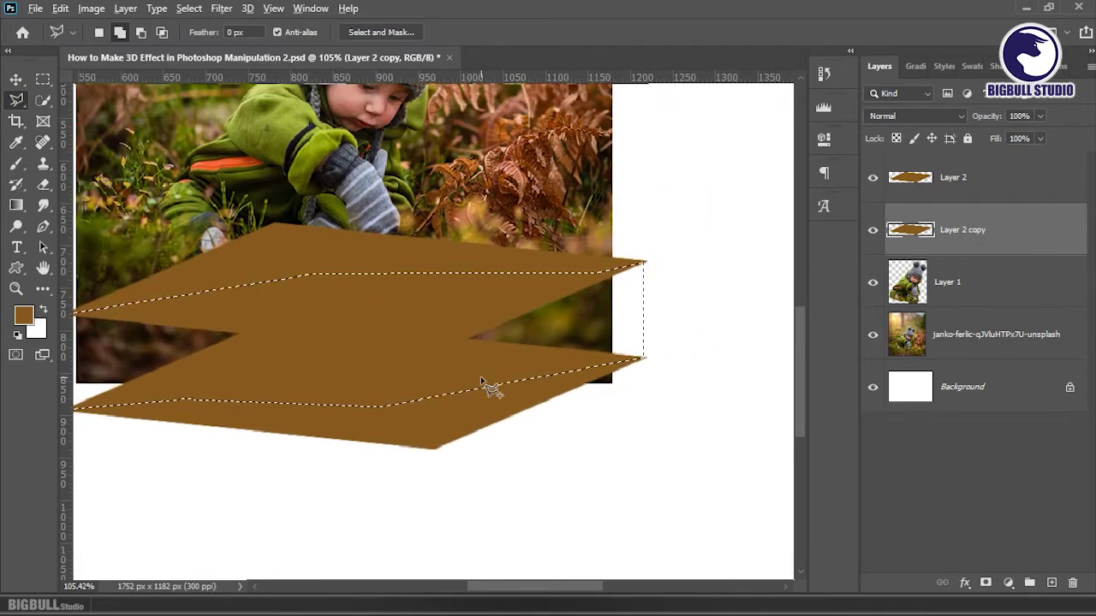
Step: Fill the selection brown, deselect, and hide Layer 2
key(alt+BackSpace)
key(ctrl+d)
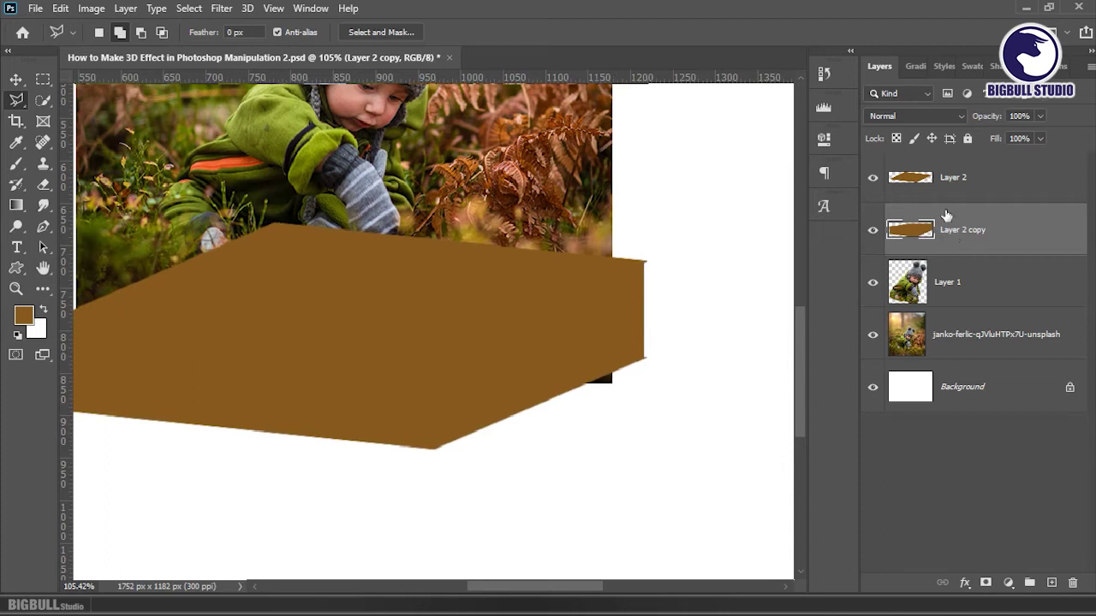
click(873, 178)
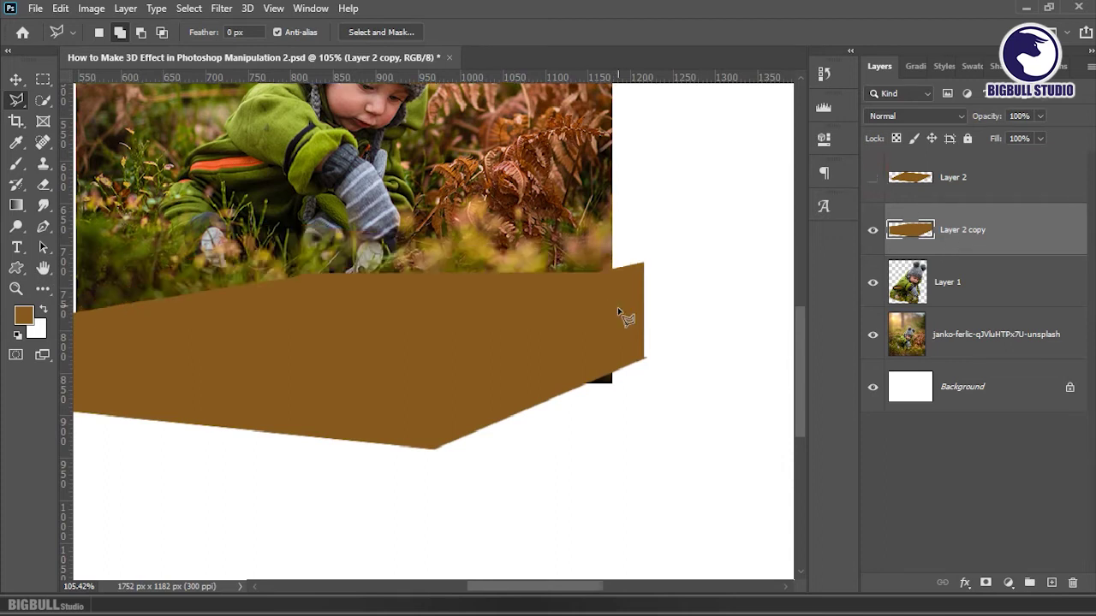
scroll(618, 311, down, 1)
Step: Cut the front part of the brown block onto a new Layer 3
key(m)
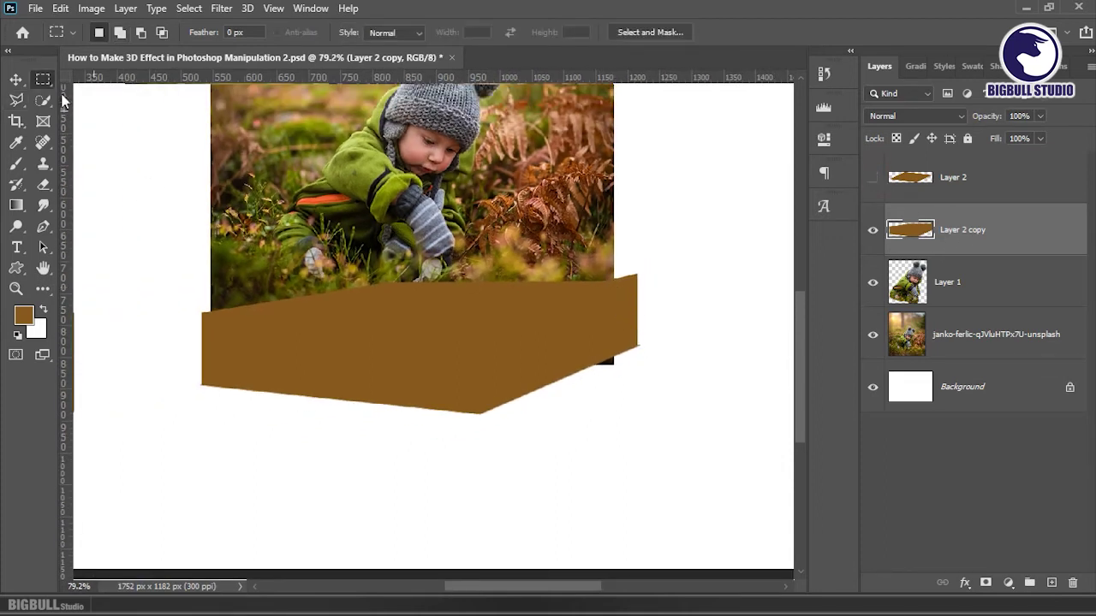
drag(155, 178, 482, 489)
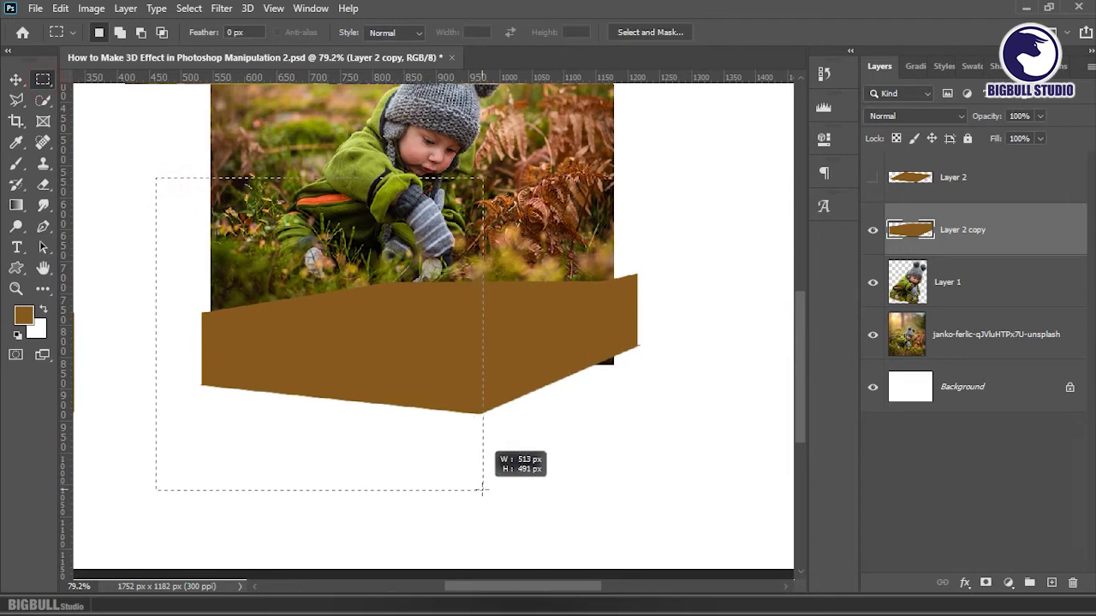
right_click(410, 276)
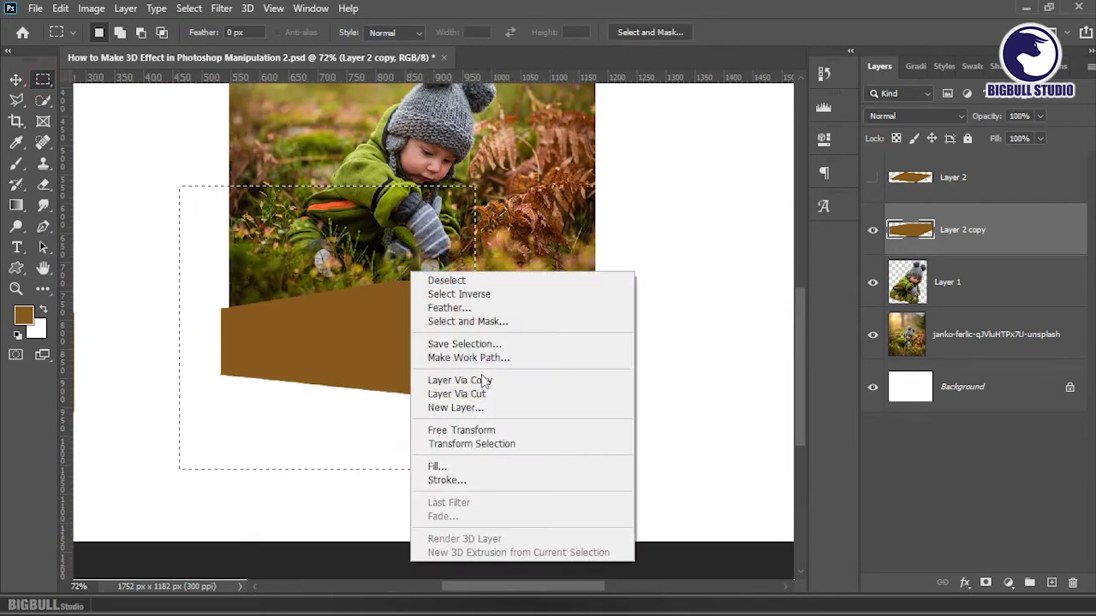
click(481, 386)
key(v)
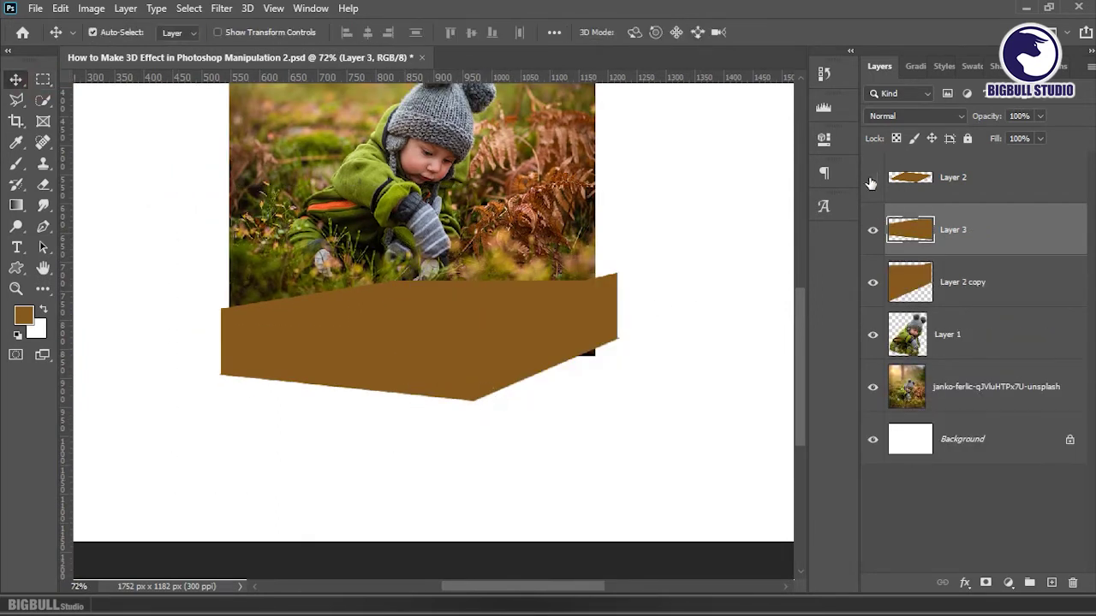
Step: Show Layer 2 again and darken its Lightness to -16 with Hue/Saturation
click(871, 181)
click(993, 181)
key(ctrl+u)
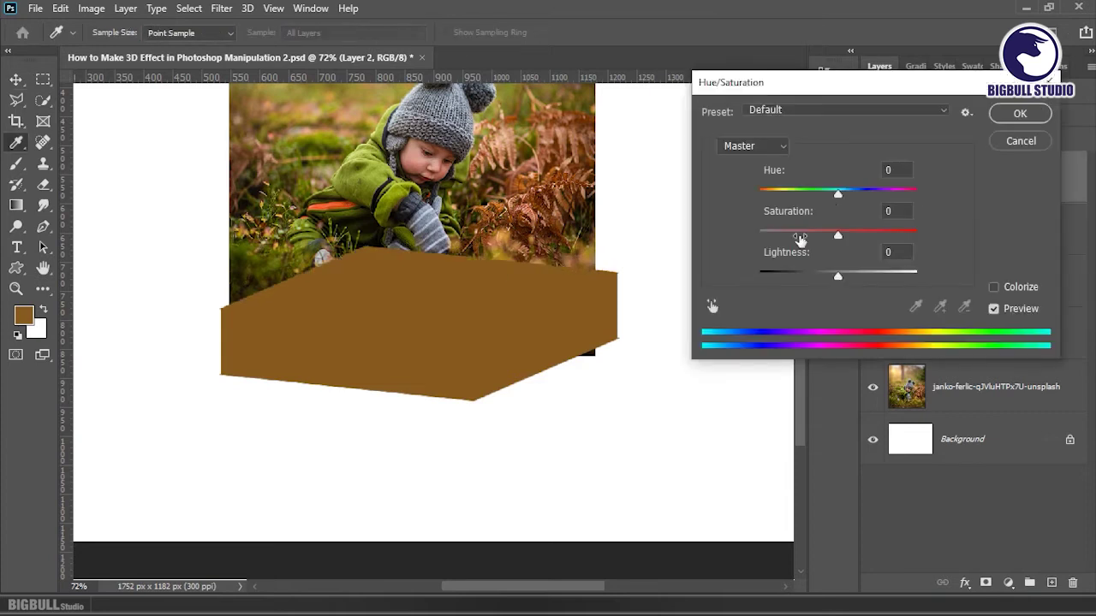
drag(837, 275, 826, 278)
key(Return)
Step: Check Layer 3's face, then darken the Layer 2 copy side face's lightness
click(963, 229)
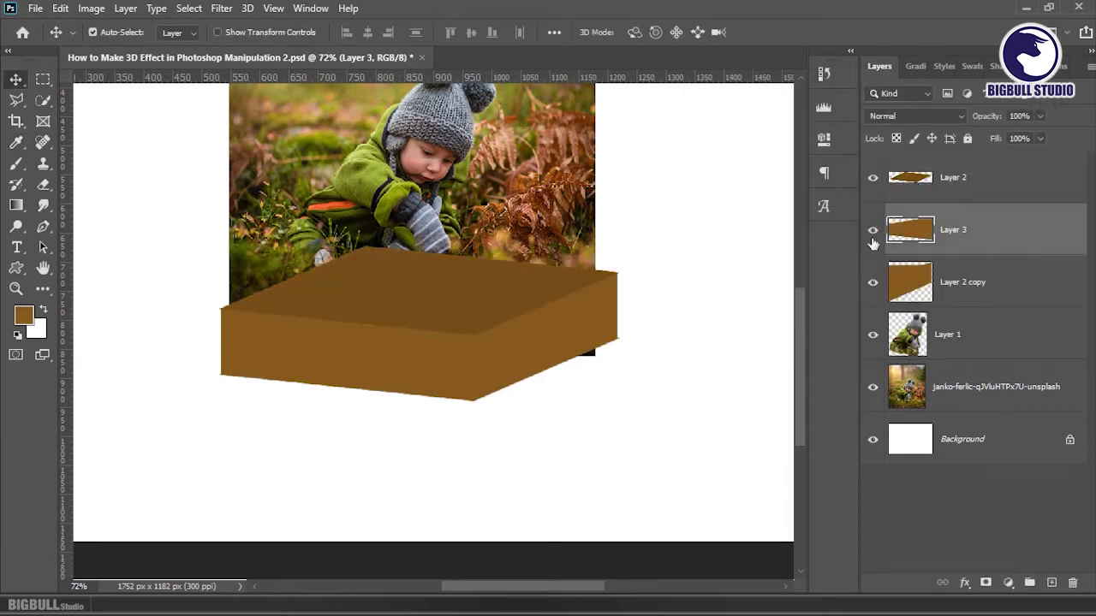
click(873, 236)
click(873, 283)
click(873, 284)
click(948, 283)
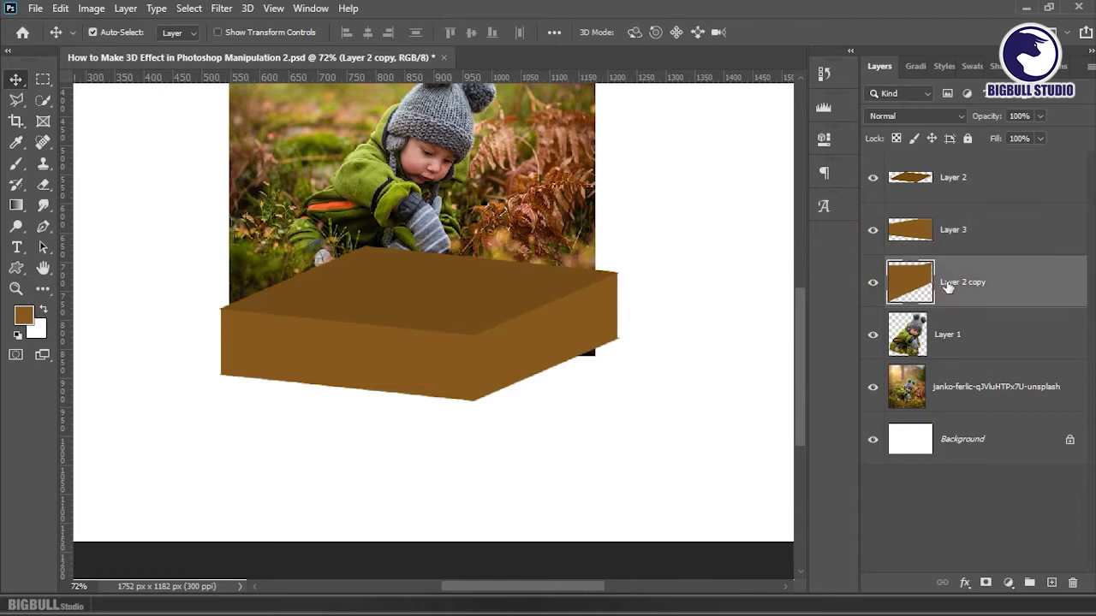
key(ctrl+u)
drag(838, 276, 822, 282)
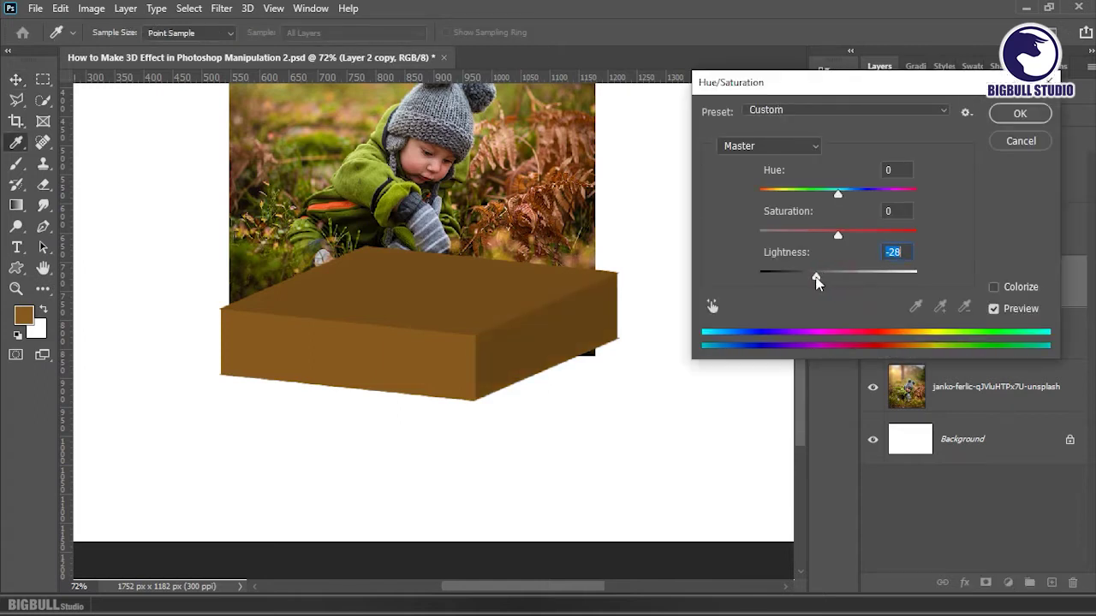
key(Return)
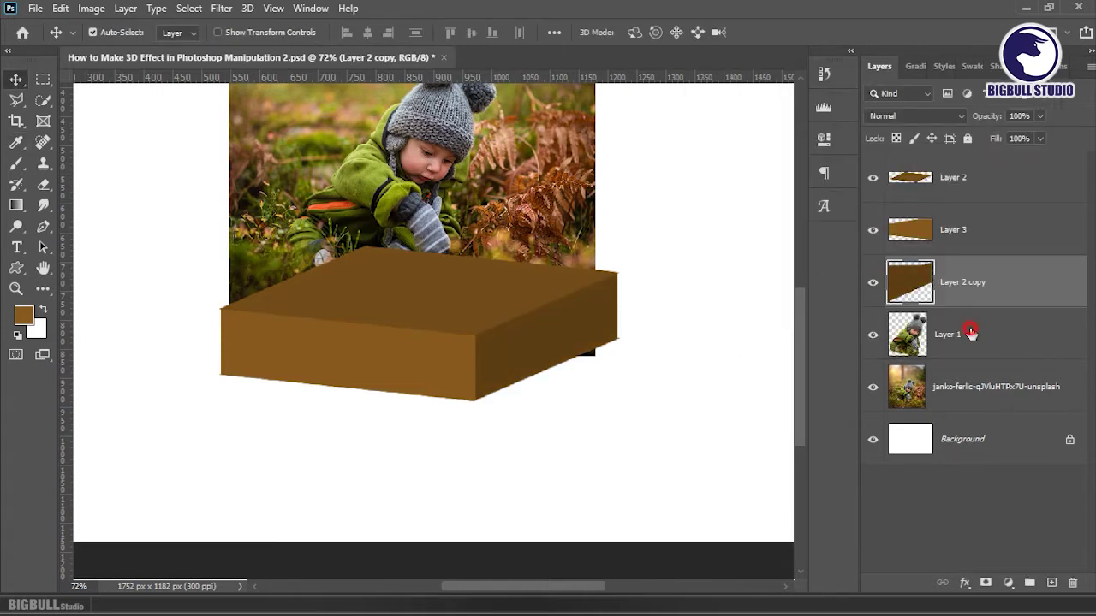
click(971, 334)
Step: Move Layer 1 and the janko photo layer above the box layers
shift+click(978, 387)
drag(973, 334, 987, 185)
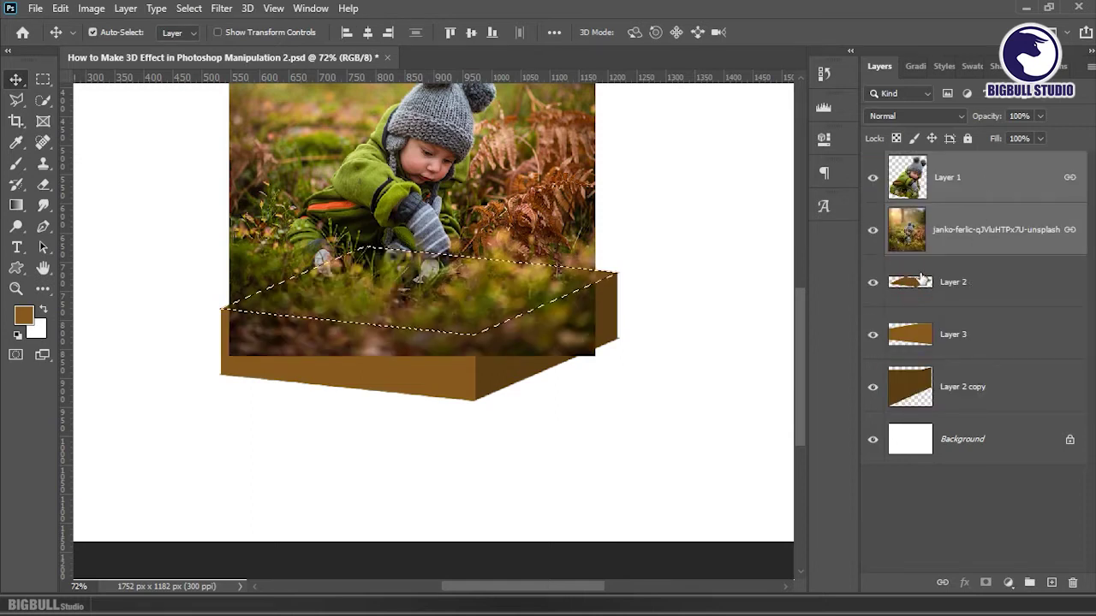
scroll(519, 362, down, 3)
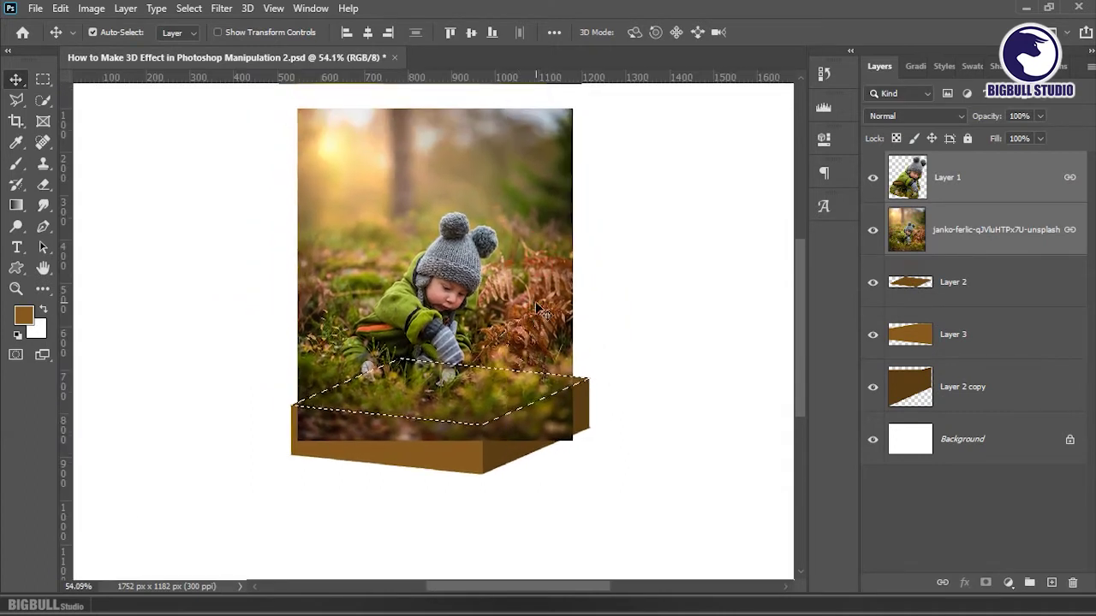
scroll(540, 309, down, 1)
Step: Mask the janko photo to a rectangular selection ending at the box's top edge
click(43, 79)
mouse_move(292, 127)
mouse_down()
mouse_move(512, 320)
mouse_move(561, 382)
mouse_up()
scroll(411, 397, up, 3)
drag(206, 344, 363, 409)
scroll(402, 452, down, 2)
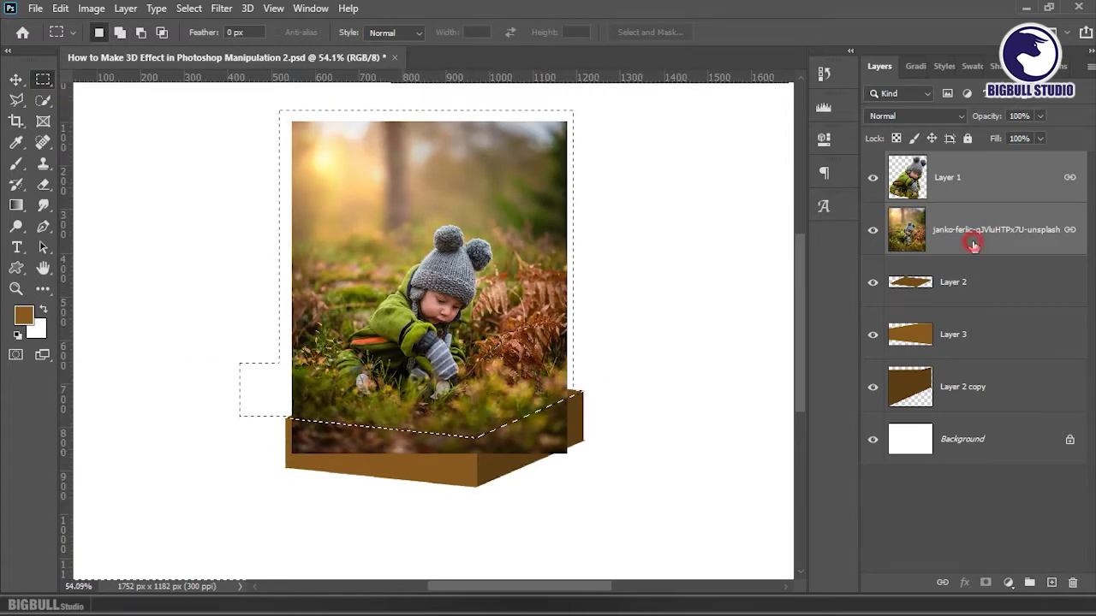
click(973, 244)
click(985, 582)
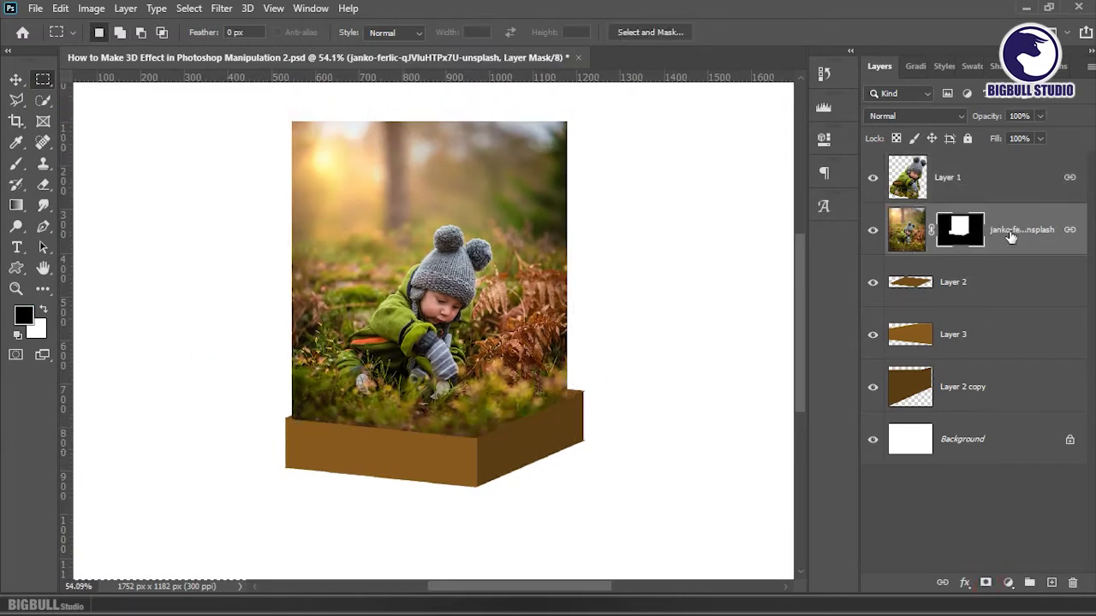
click(907, 229)
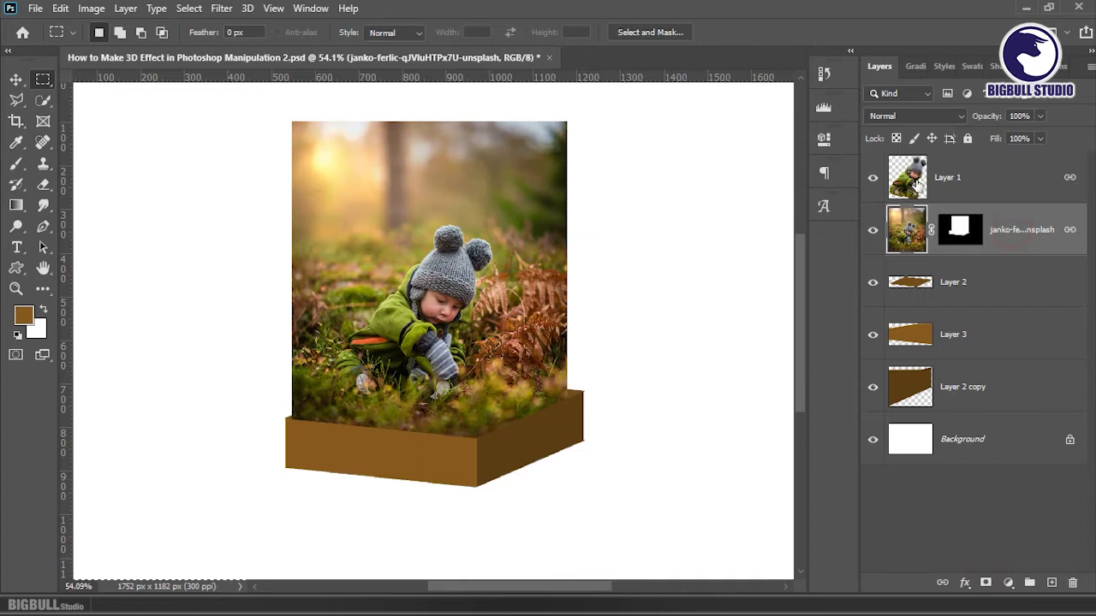
click(958, 230)
Step: Fade the photo's top, left and right edges to white with gradients on its mask
key(g)
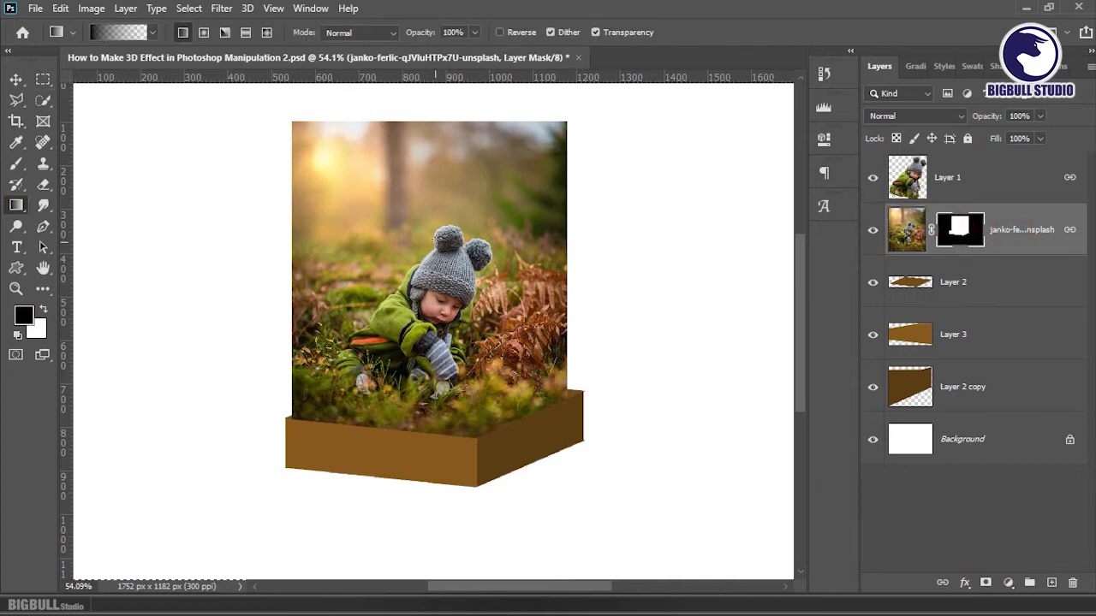
drag(428, 145, 428, 291)
scroll(428, 299, up, 2)
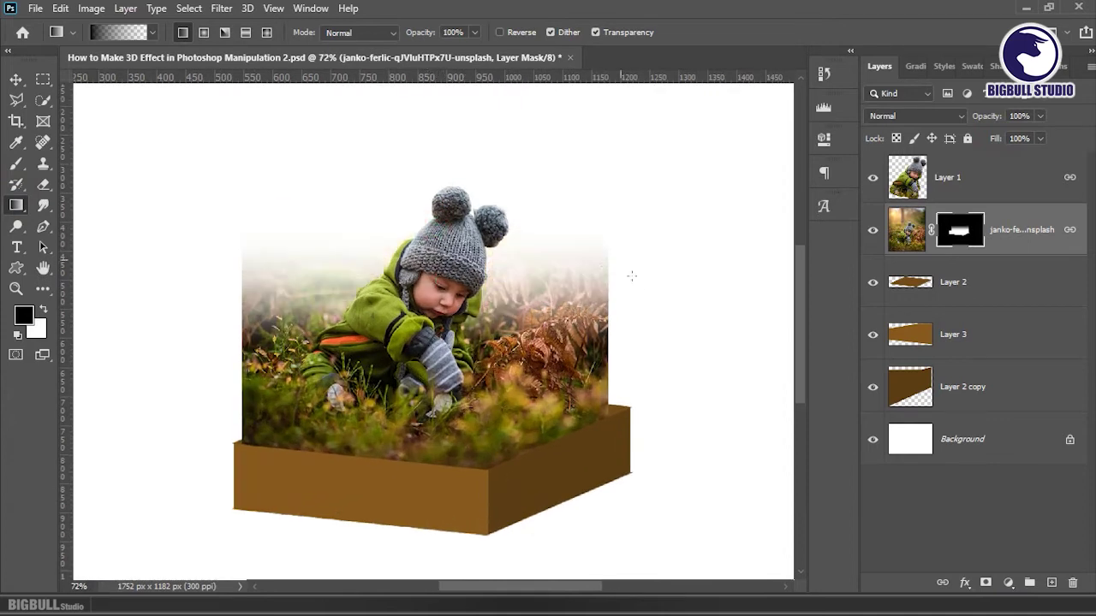
drag(332, 358, 318, 342)
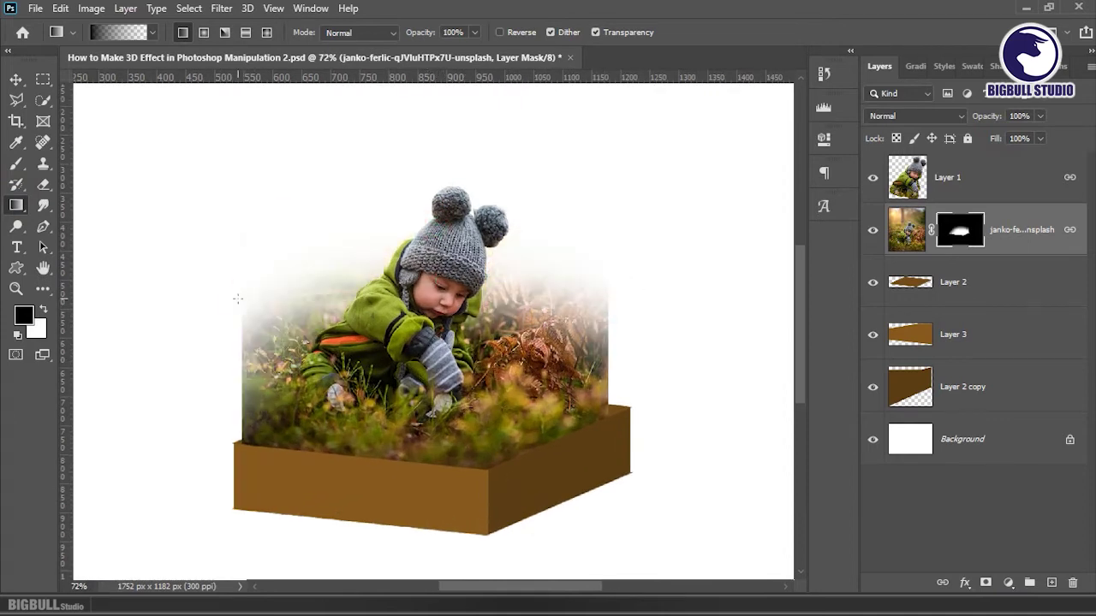
drag(237, 297, 291, 338)
drag(612, 295, 557, 343)
Step: Drag the grass-over-soil image into the composition as Layer 4
scroll(469, 275, down, 2)
key(v)
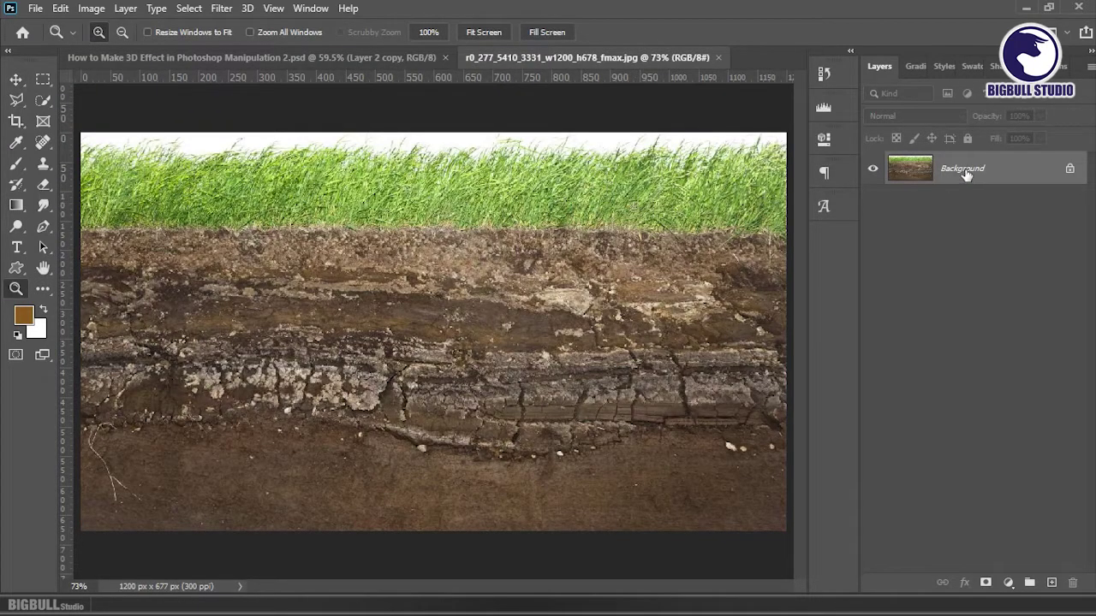
drag(965, 174, 428, 278)
Step: Clip the bark texture Layer 4 to the box shape, scale it to about 50%, and duplicate it above Layer 3
key(v)
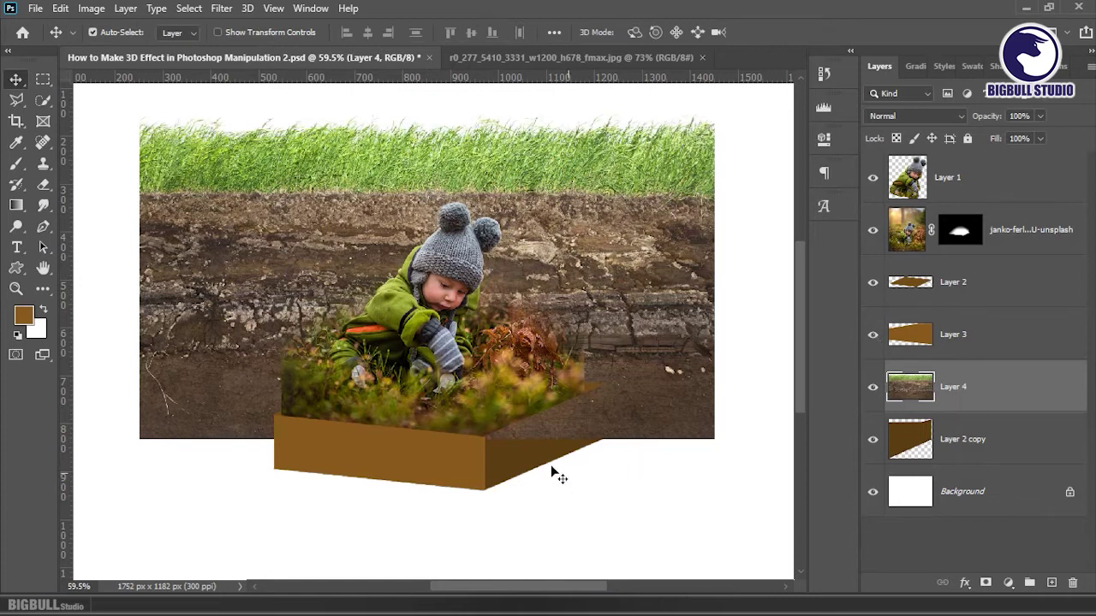
click(1011, 456)
alt+click(1011, 412)
click(1035, 378)
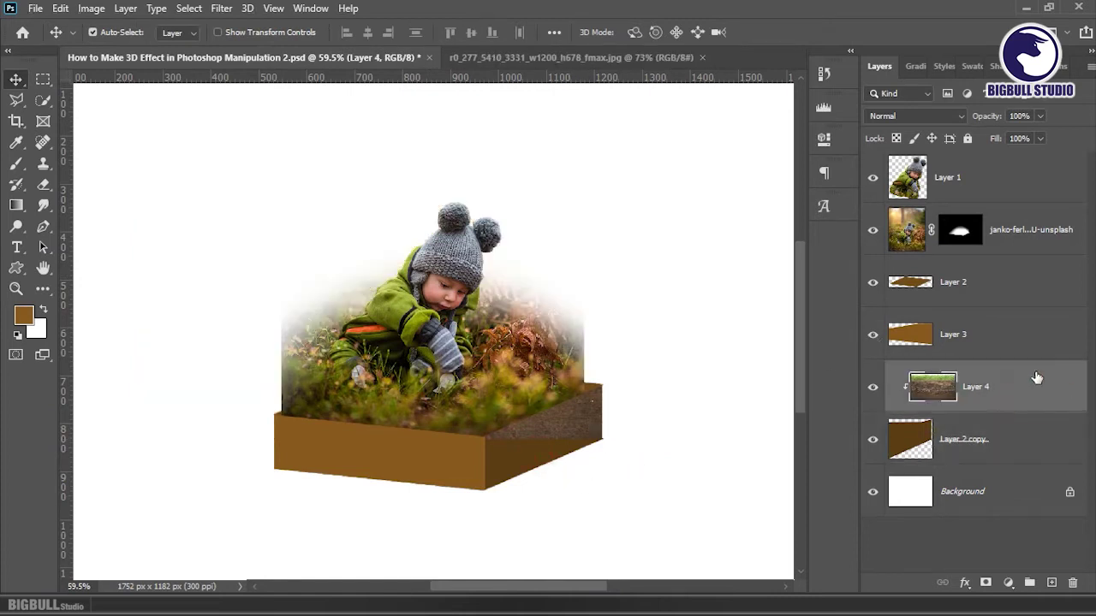
key(ctrl+t)
drag(142, 112, 374, 245)
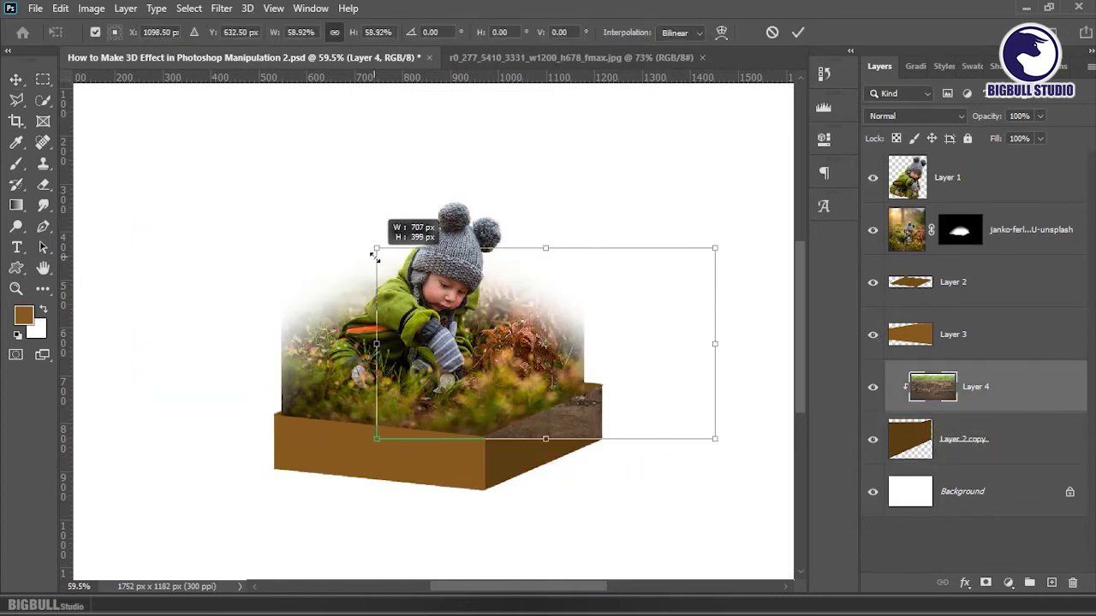
drag(651, 331, 636, 391)
drag(700, 306, 610, 343)
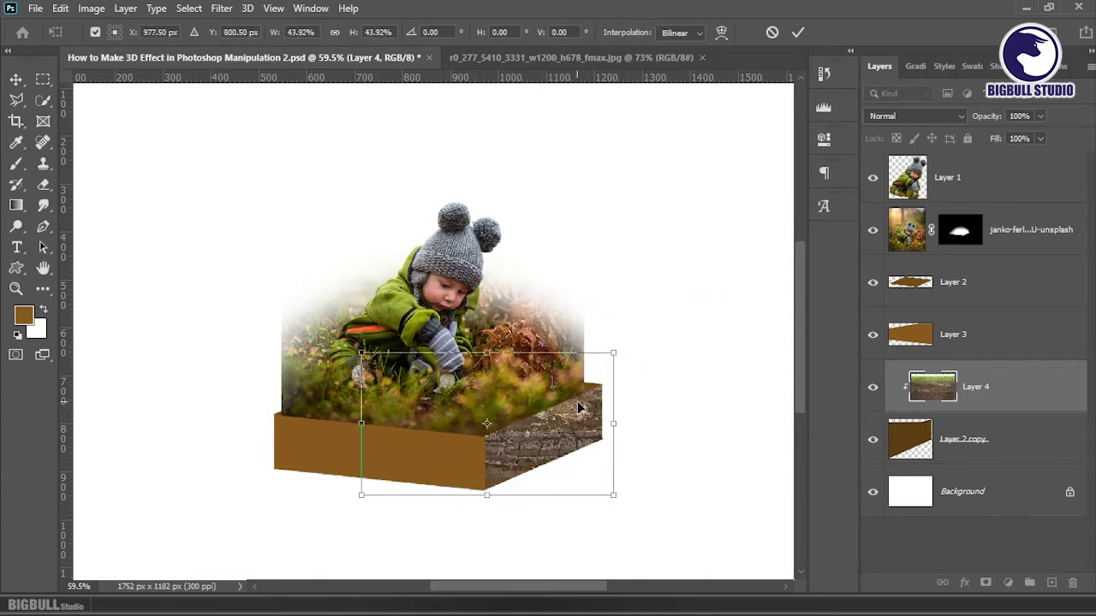
key(Return)
key(ctrl+j)
drag(1009, 386, 1000, 344)
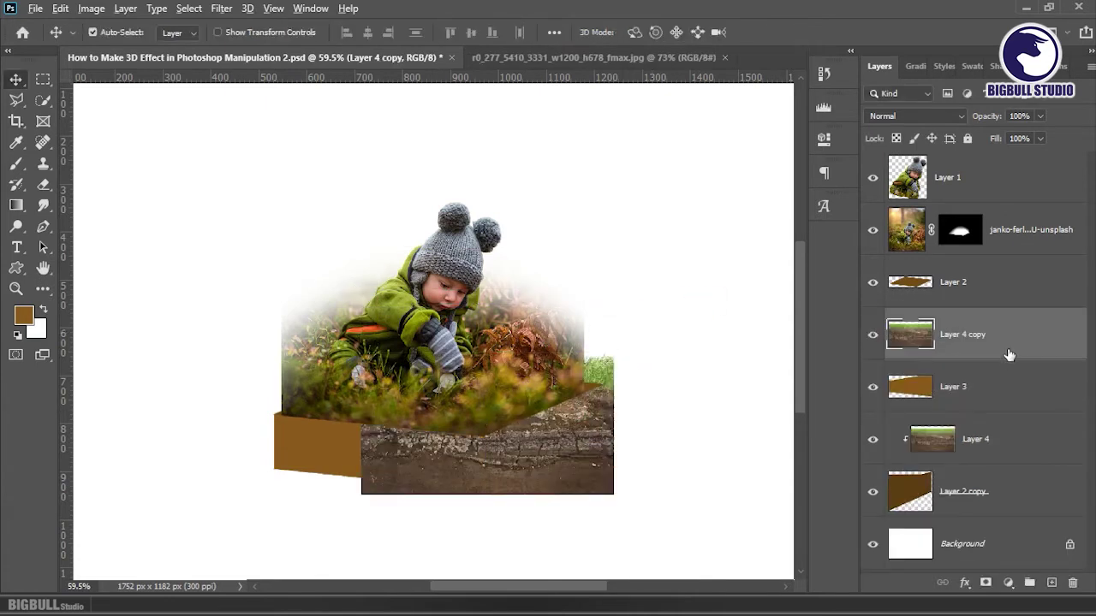
Step: Rotate the original bark layer about -24° onto the box's right side and set it to Soft Light
click(980, 452)
scroll(587, 488, up, 2)
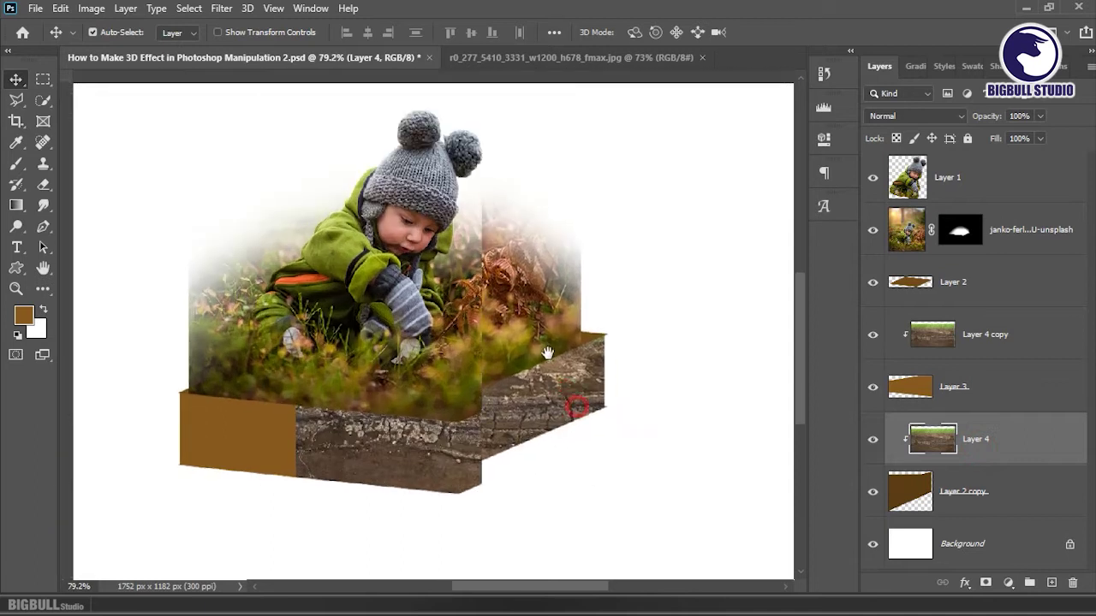
key(ctrl+t)
drag(267, 258, 318, 288)
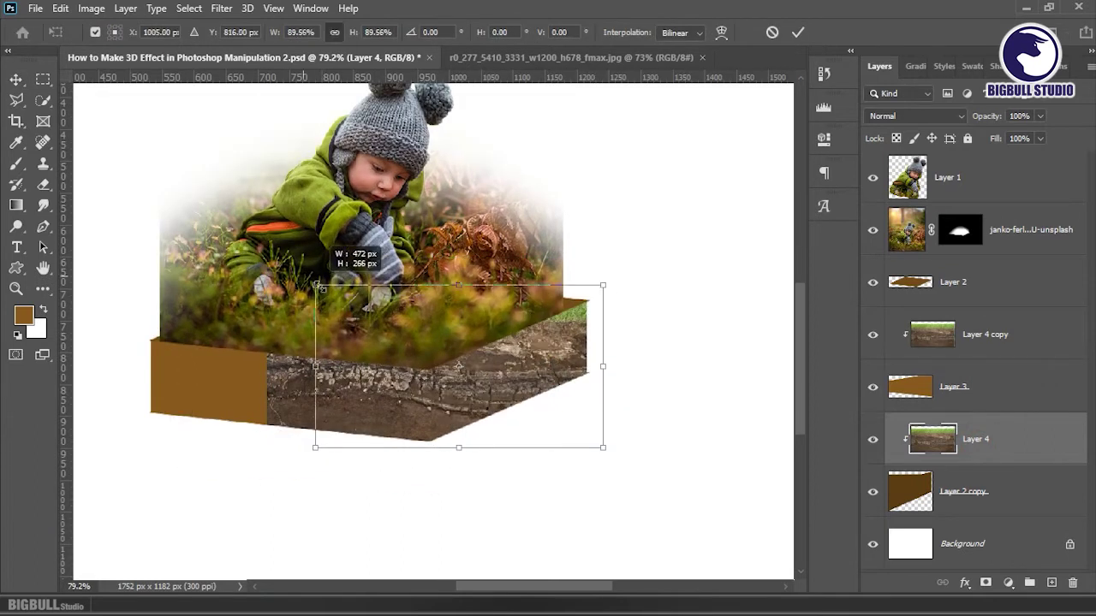
drag(610, 364, 660, 277)
scroll(460, 302, up, 1)
key(ctrl+z)
drag(628, 342, 679, 337)
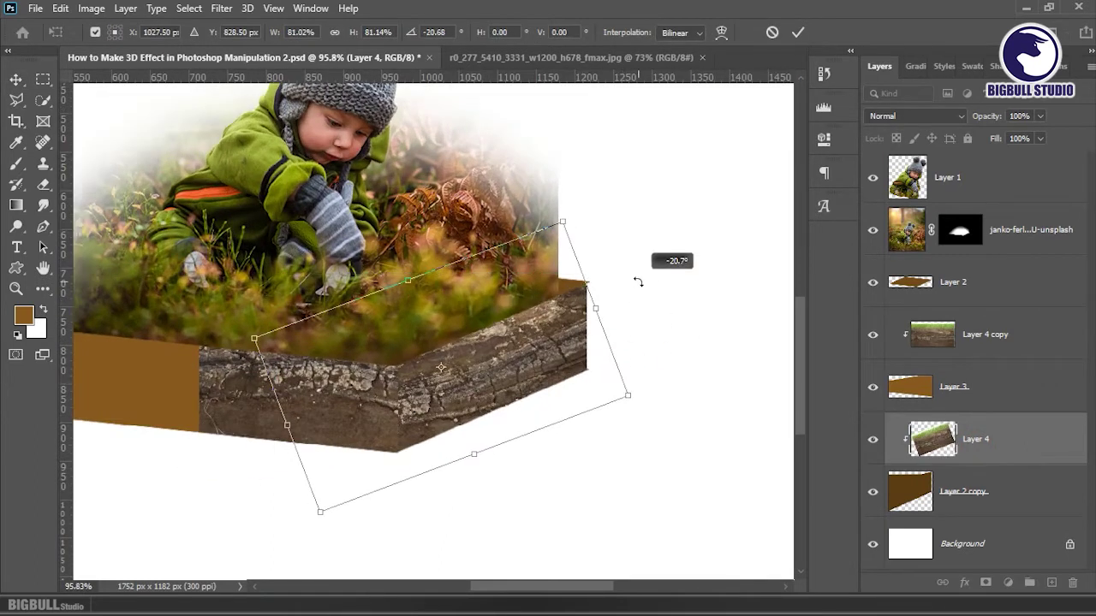
drag(259, 332, 321, 338)
drag(590, 287, 575, 325)
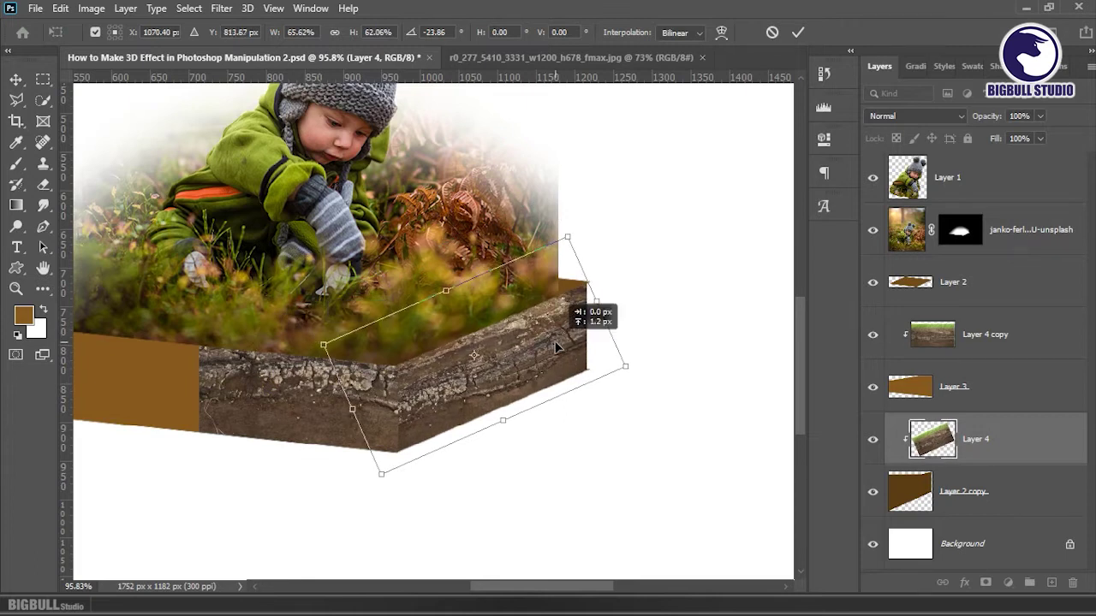
key(Return)
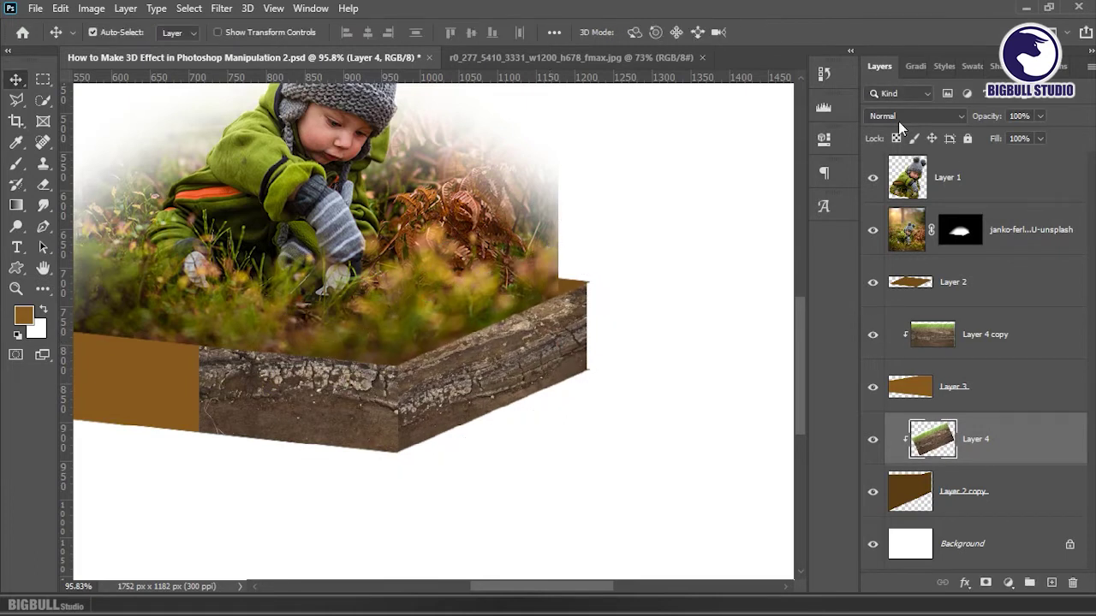
click(898, 121)
click(920, 325)
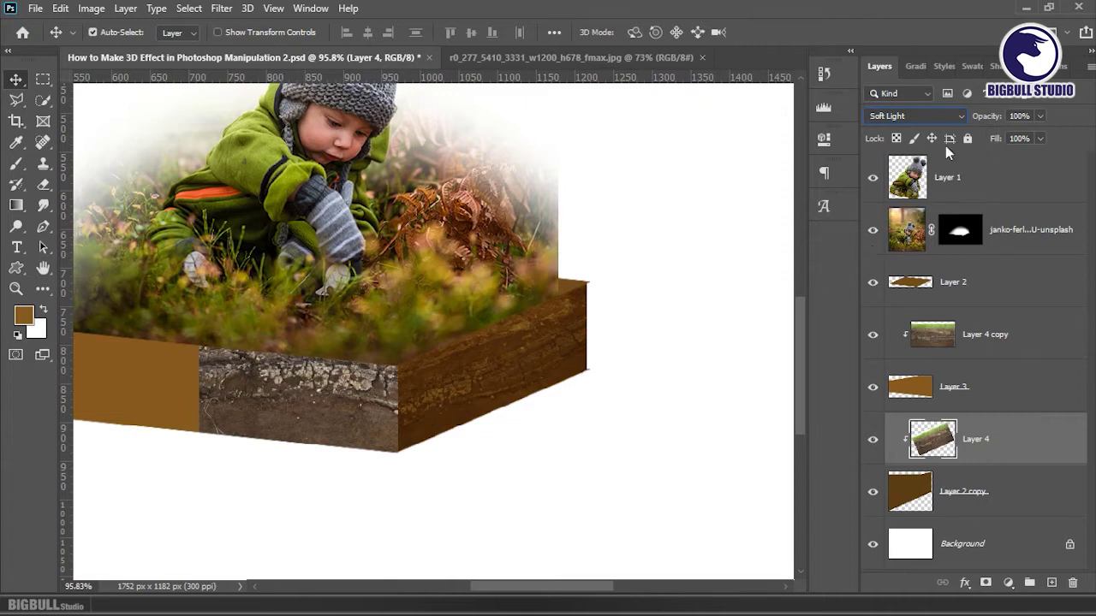
Step: Move and tilt the bark copy to cover the box's front face
click(351, 403)
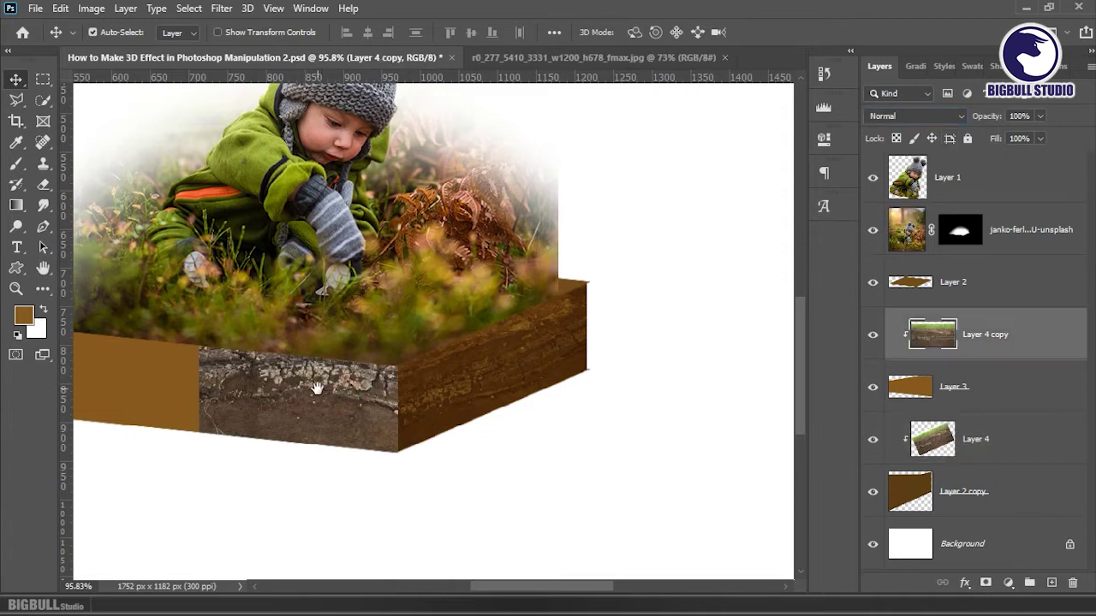
mouse_move(317, 385)
mouse_down()
mouse_move(465, 367)
mouse_move(335, 374)
mouse_up()
key(ctrl+t)
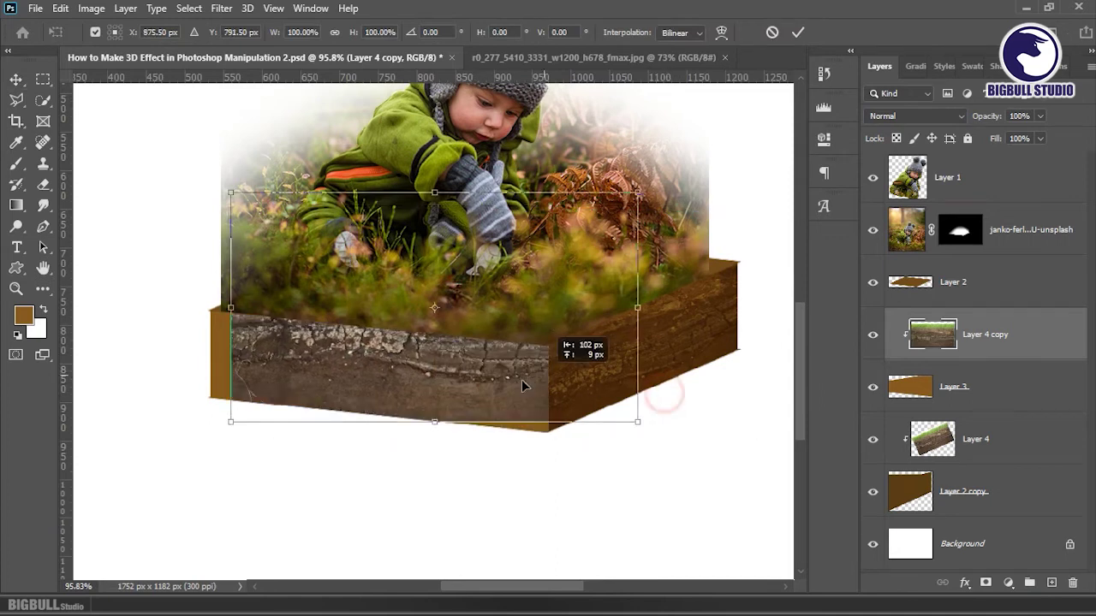
mouse_move(613, 203)
mouse_down()
mouse_move(552, 264)
mouse_move(560, 257)
mouse_move(590, 276)
mouse_up()
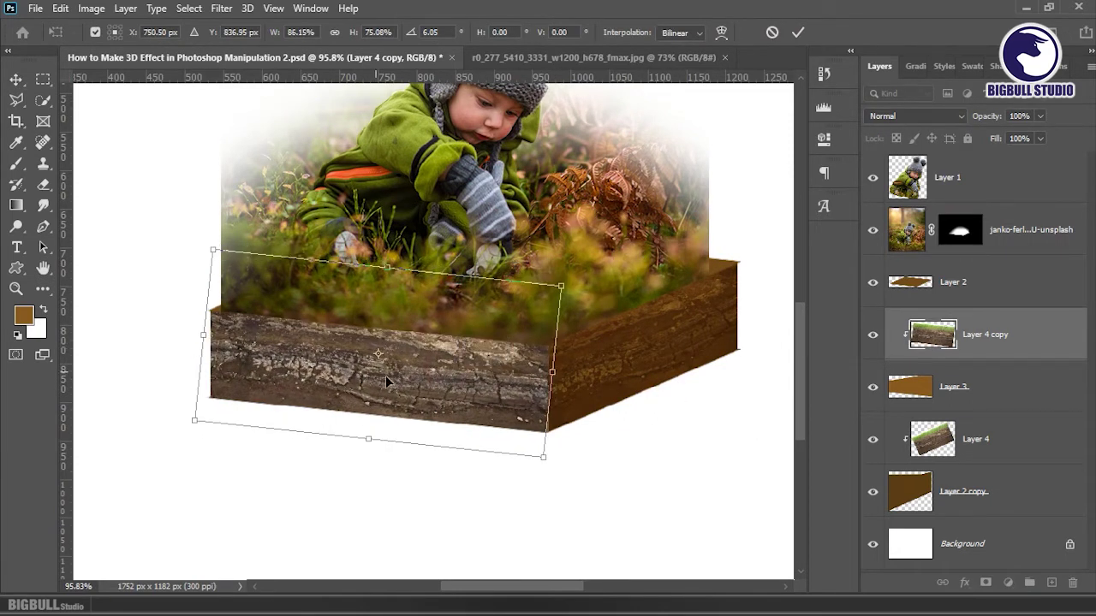
drag(552, 372, 563, 352)
key(Return)
Step: Set both the front and side bark layers to Overlay blending
click(961, 117)
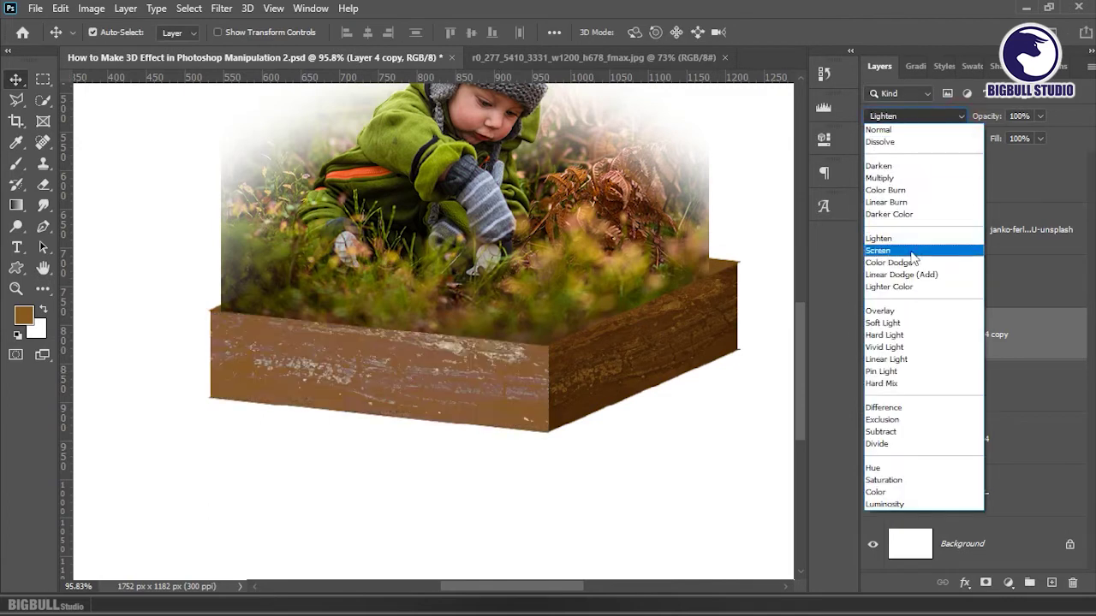
click(908, 323)
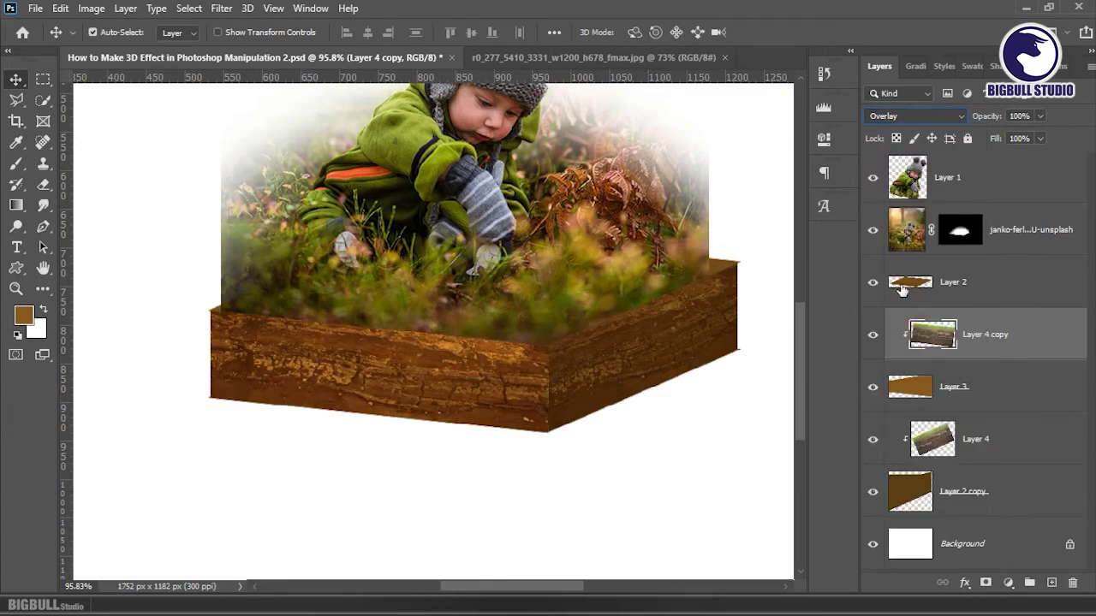
click(689, 360)
click(954, 117)
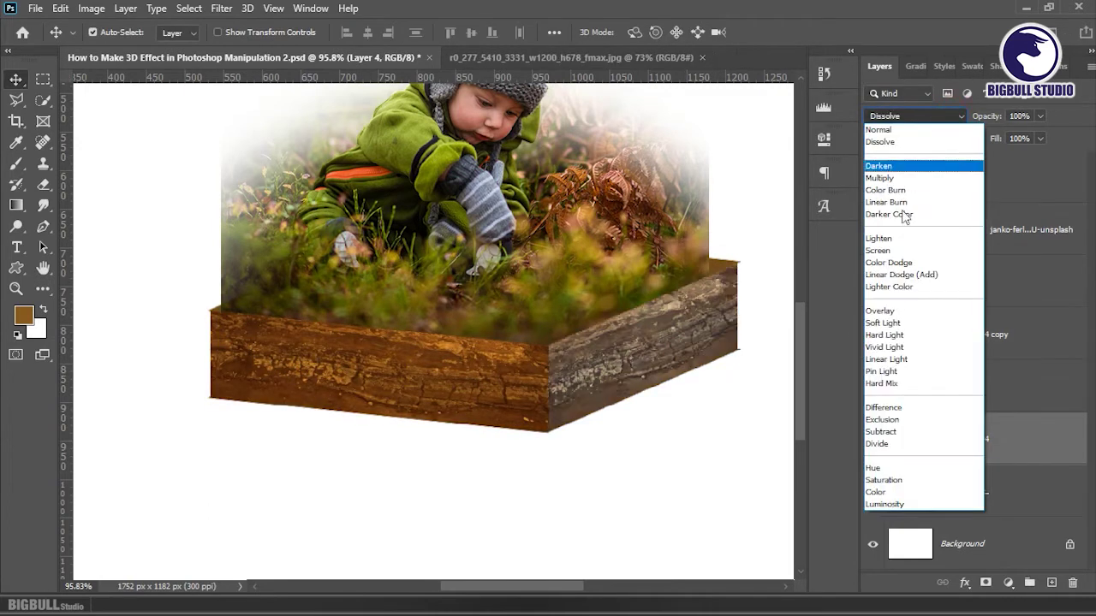
click(904, 311)
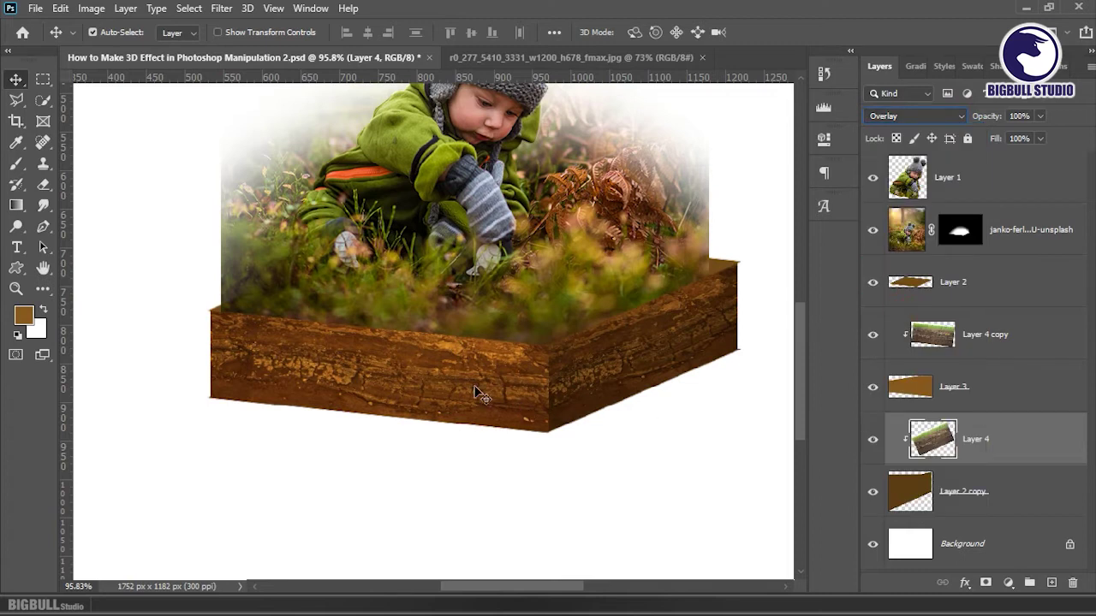
Step: Darken the brown base Layer 2 copy with Hue/Saturation Lightness -33
click(945, 489)
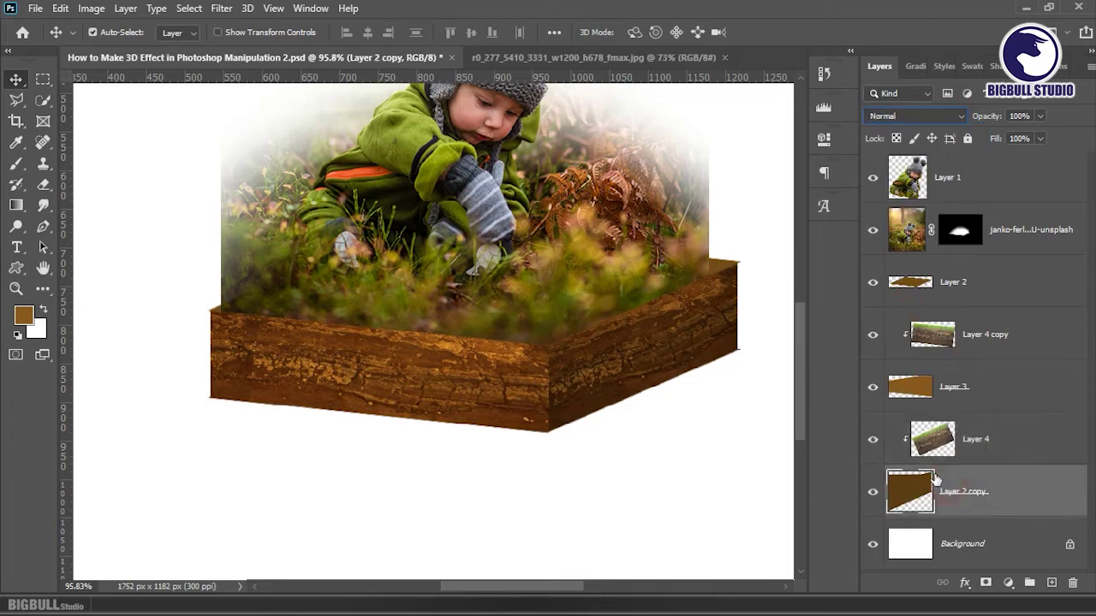
key(ctrl+u)
drag(838, 274, 811, 285)
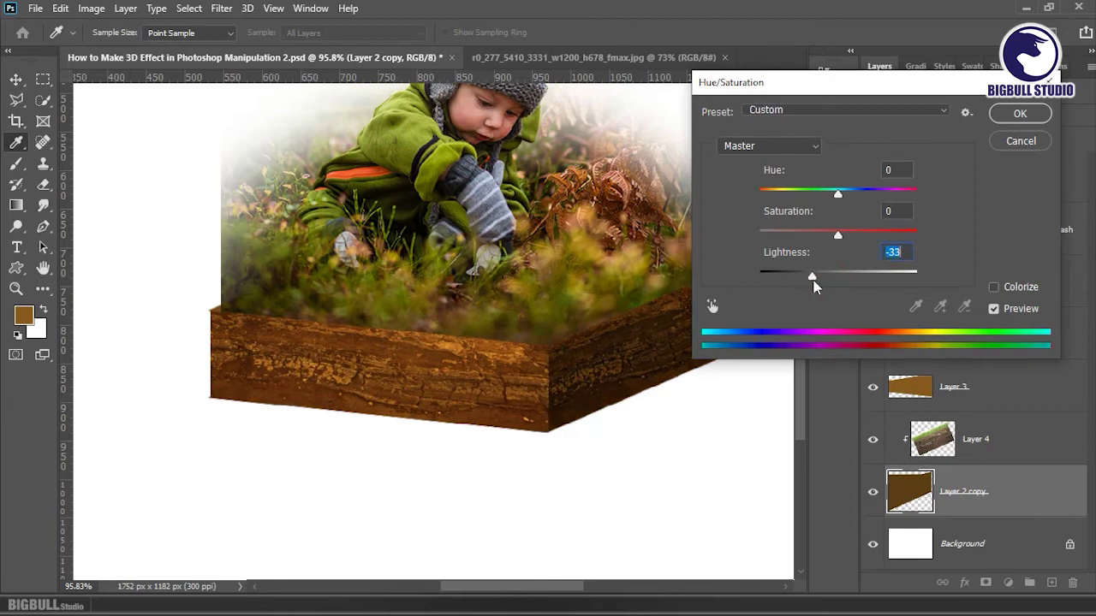
click(1018, 115)
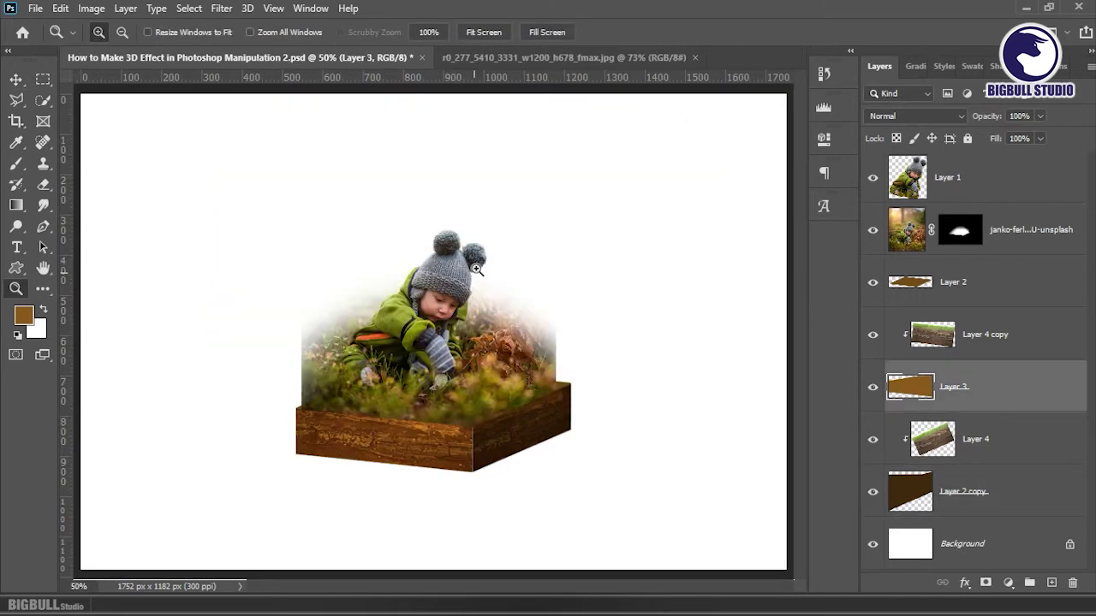
Step: On the Background layer, set colours to cyan #6be8f4 and dark teal #176b6b
click(999, 552)
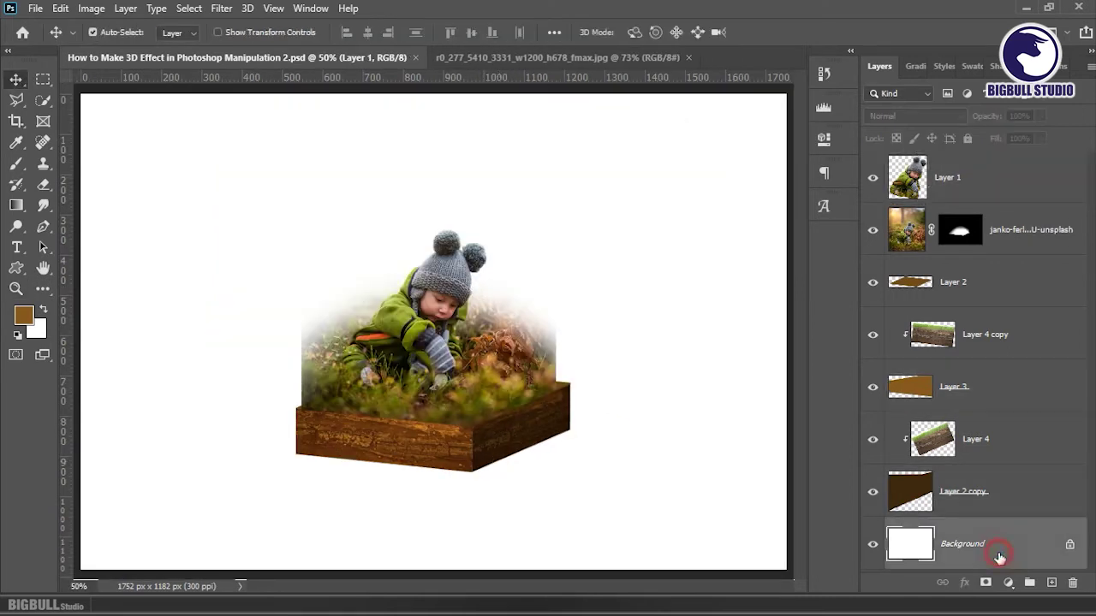
click(26, 318)
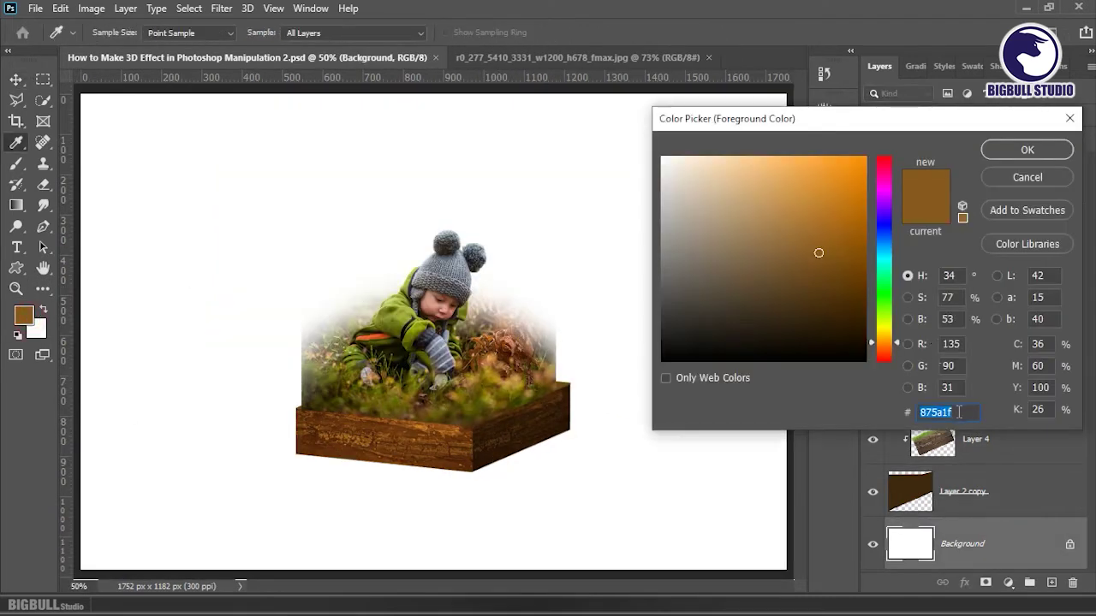
text(6be8f4)
click(1030, 158)
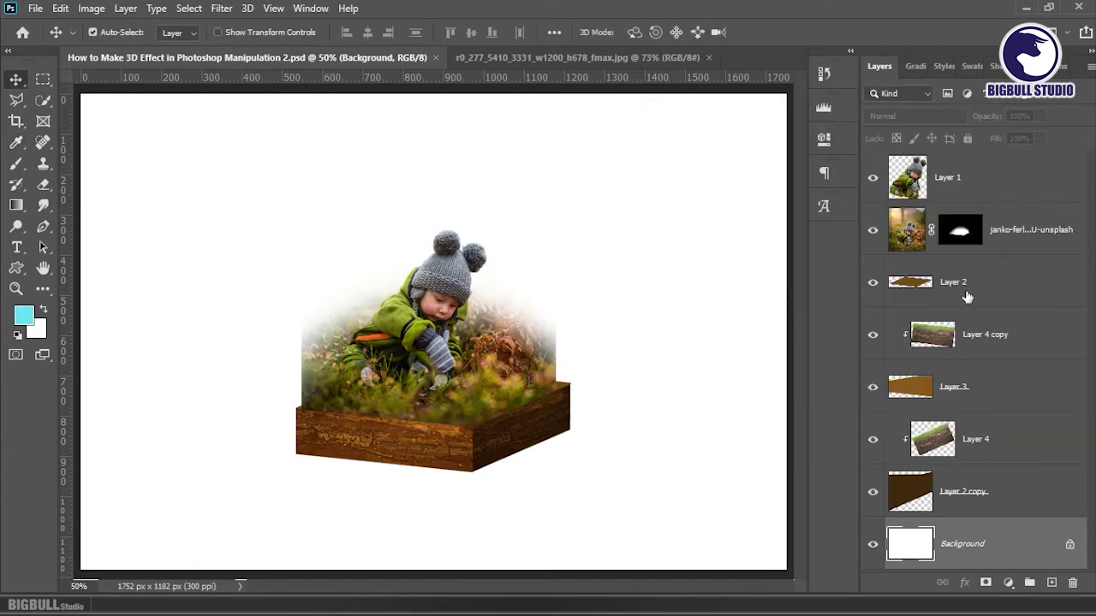
click(26, 319)
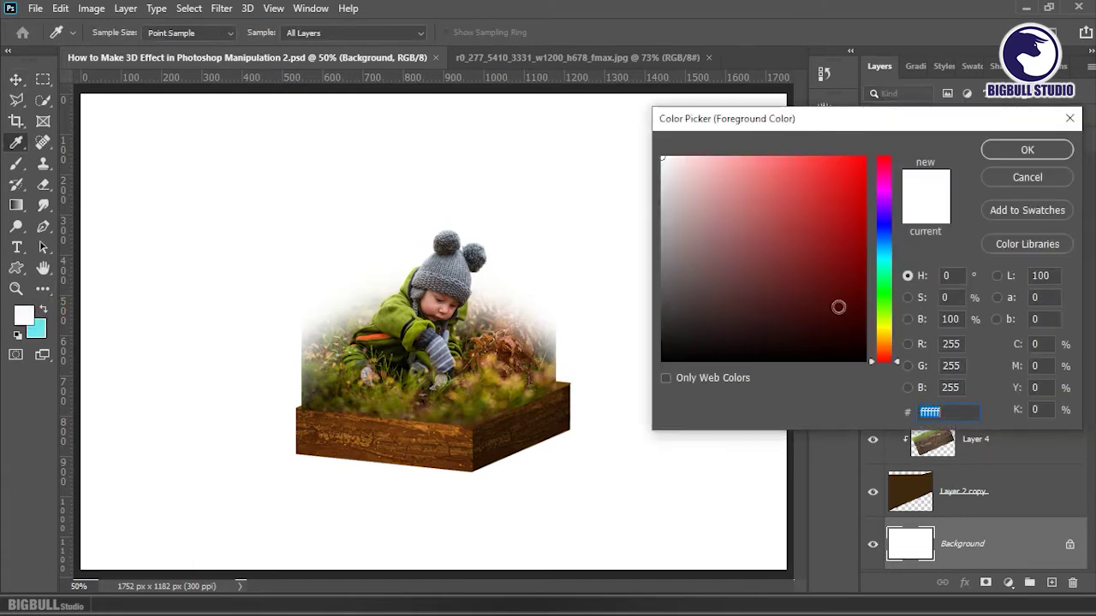
text(176b6b)
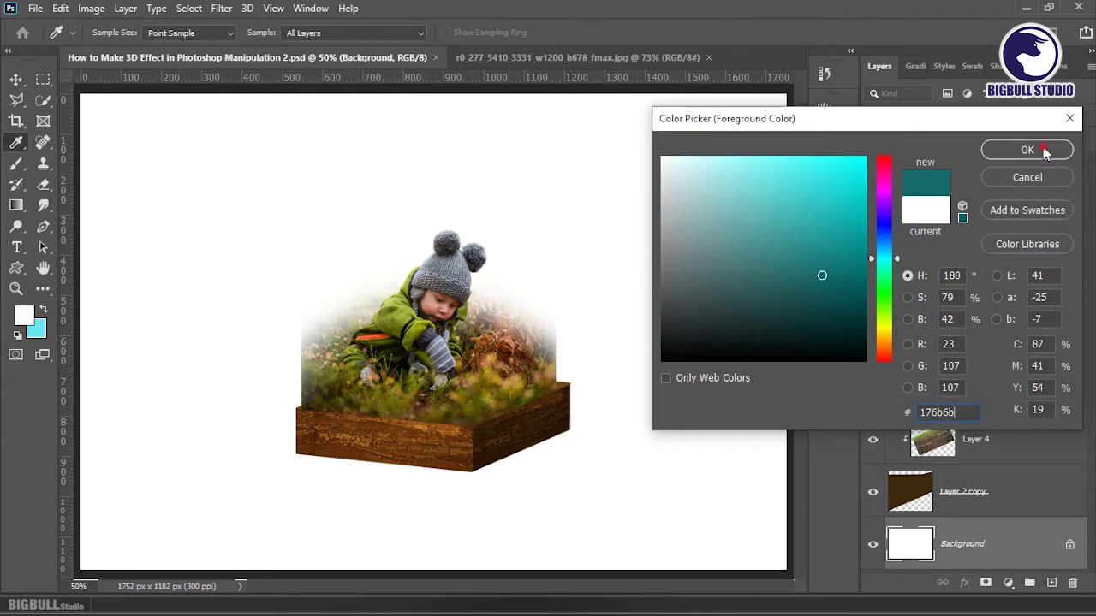
click(1028, 150)
Step: Set the Gradient tool to a radial Foreground-to-Background gradient
click(15, 207)
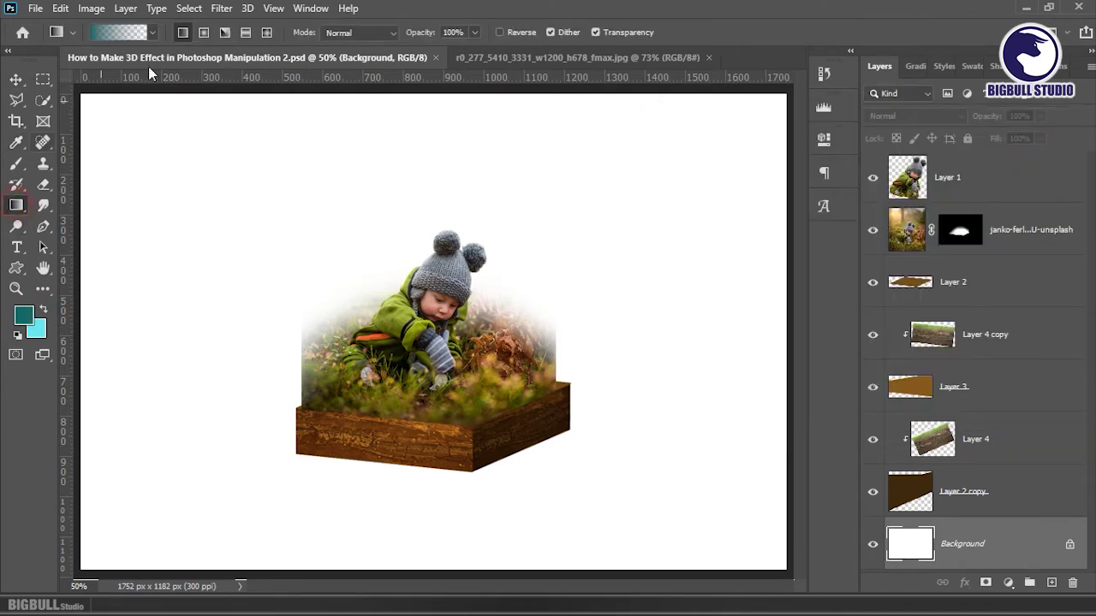
click(203, 32)
click(153, 33)
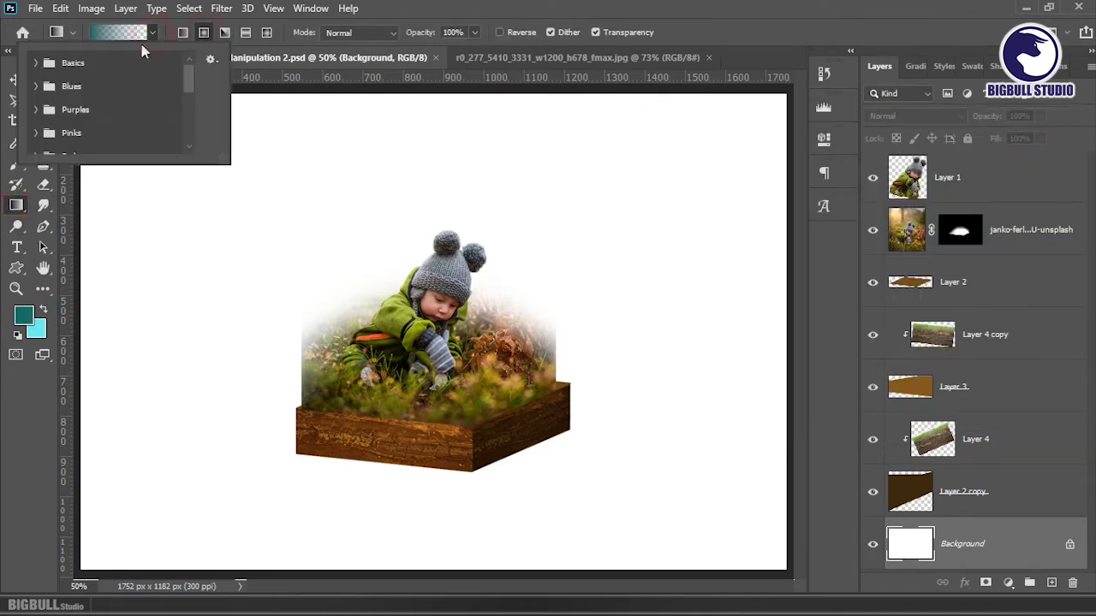
click(35, 62)
click(56, 87)
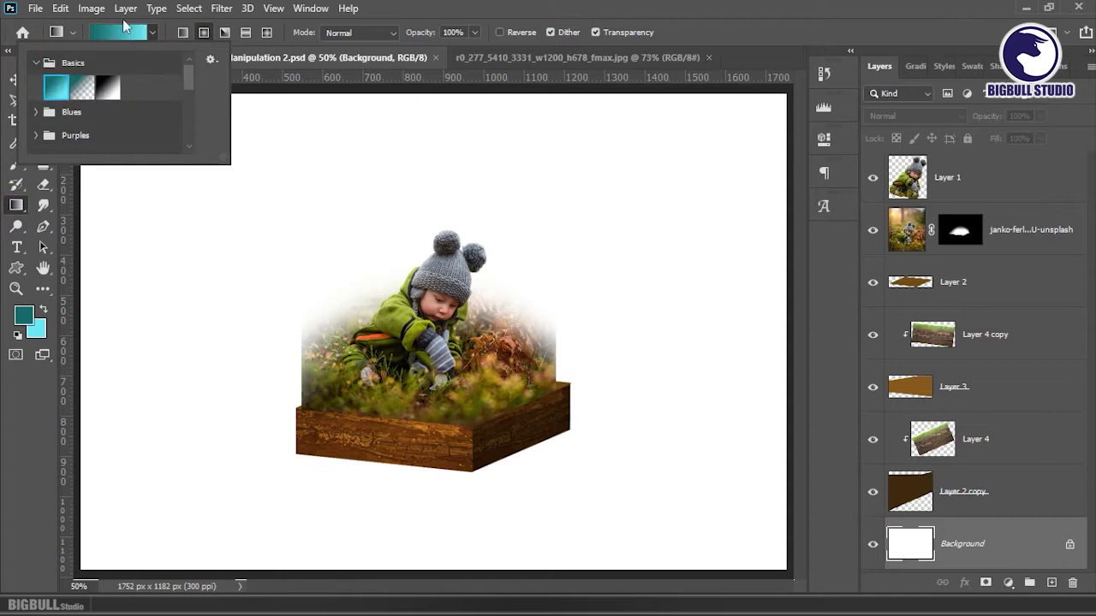
click(366, 145)
Step: Draw the radial gradient with a bright cyan centre behind the platform and dark teal edges
drag(428, 333, 695, 191)
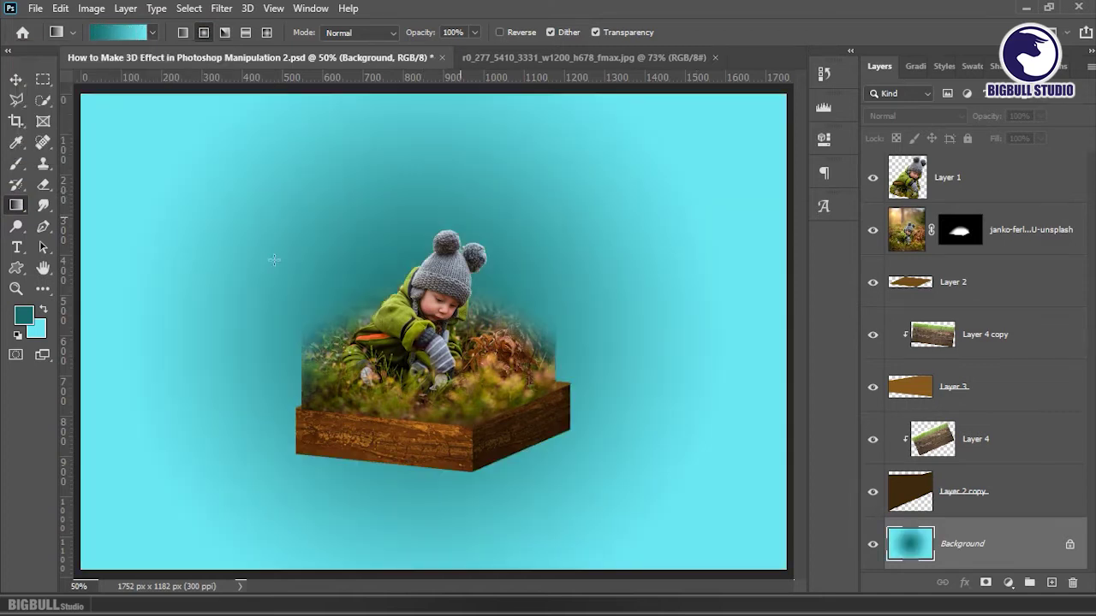
key(x)
drag(454, 326, 582, 244)
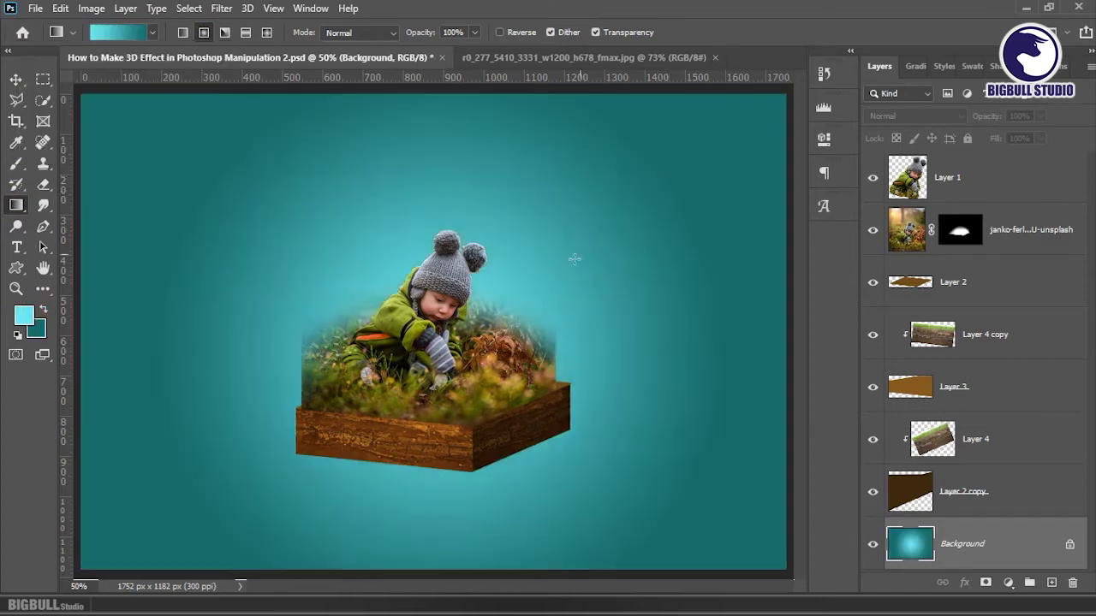
scroll(570, 252, down, 1)
drag(445, 350, 683, 159)
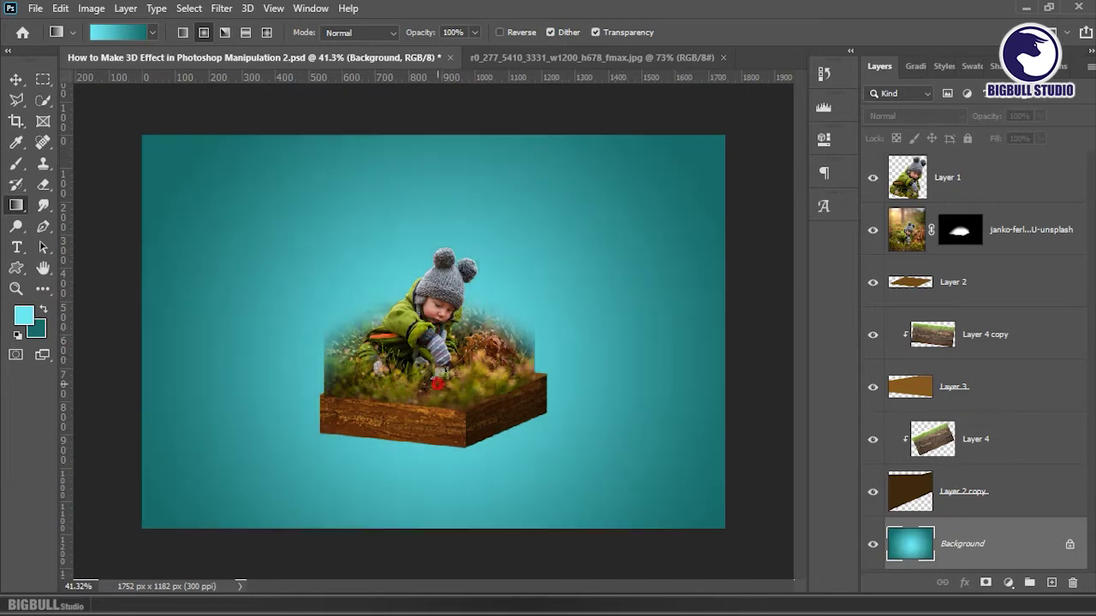
mouse_move(457, 364)
mouse_down()
mouse_move(623, 192)
mouse_move(625, 207)
mouse_up()
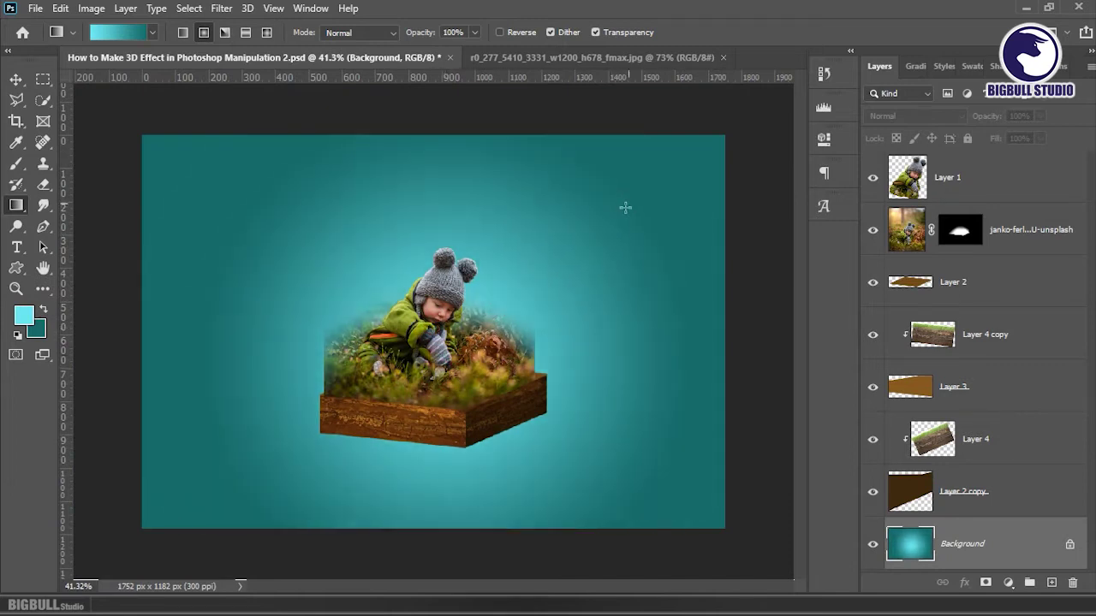
Step: Save, then bring in the butterfly and shrink it to sit beside the child's hat
key(v)
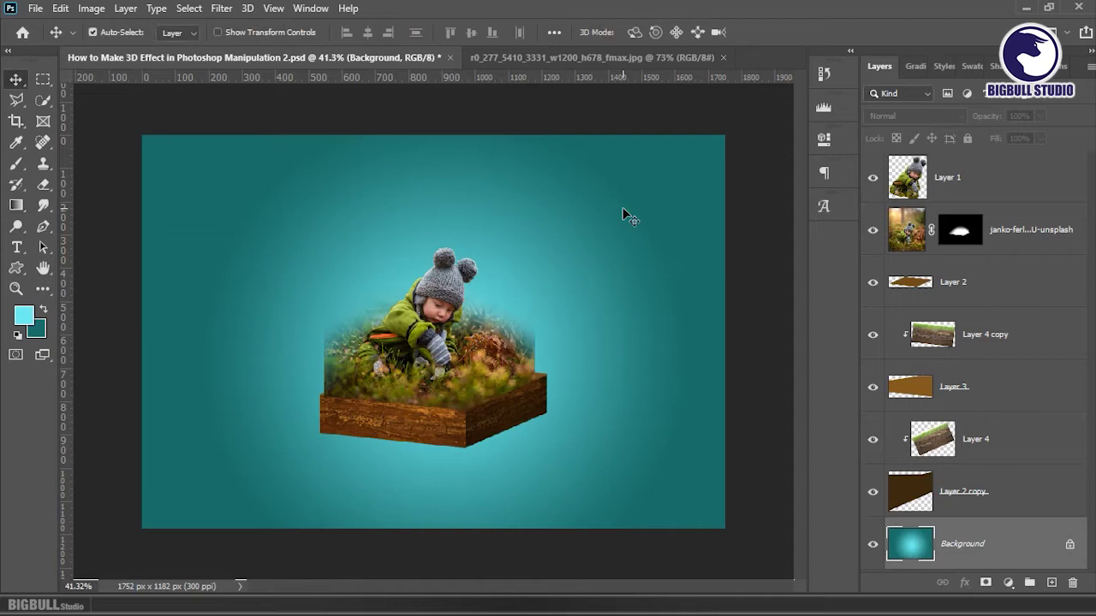
key(ctrl+s)
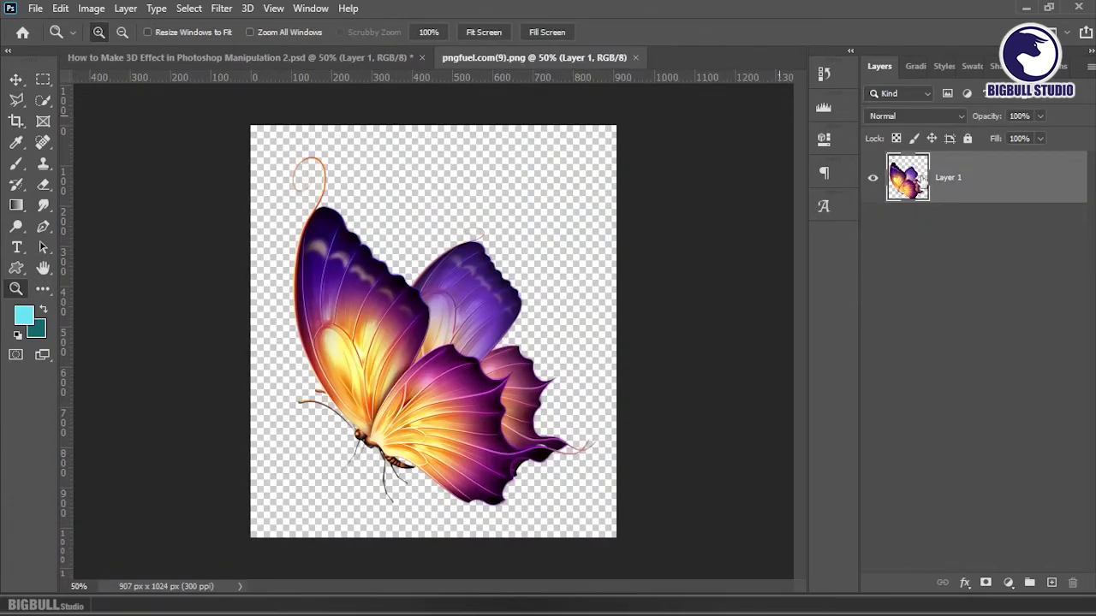
mouse_move(991, 182)
mouse_down()
mouse_move(432, 203)
mouse_move(451, 305)
mouse_up()
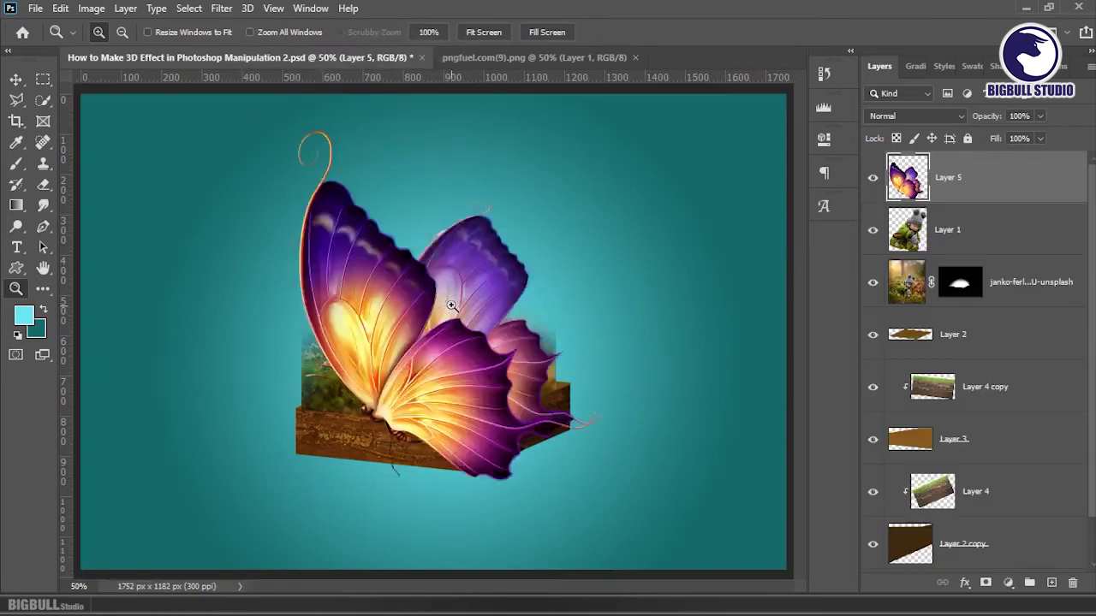
key(ctrl+t)
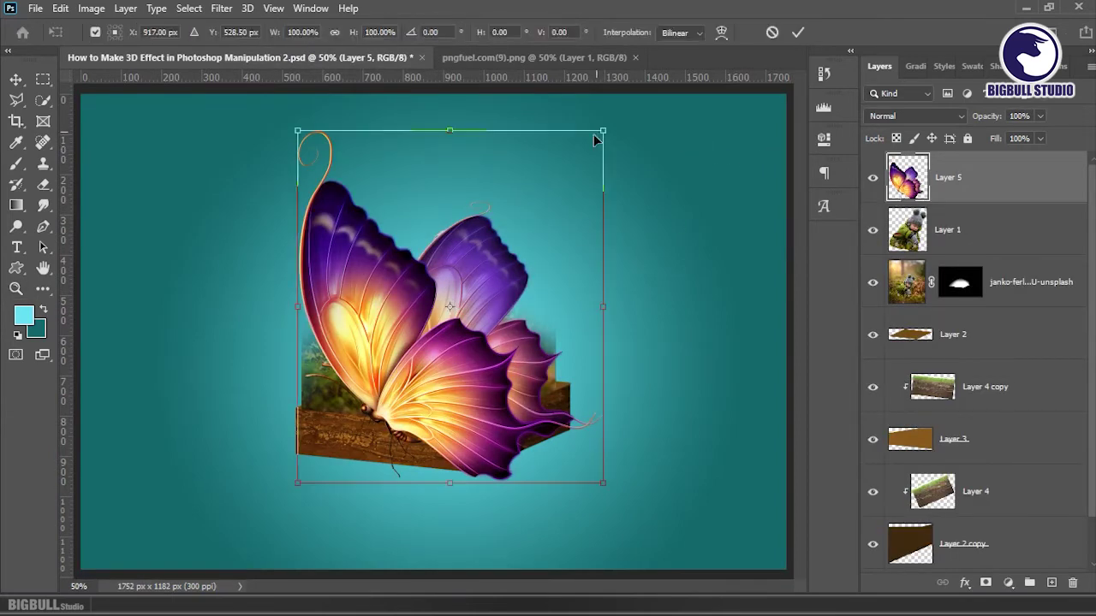
drag(605, 128, 567, 246)
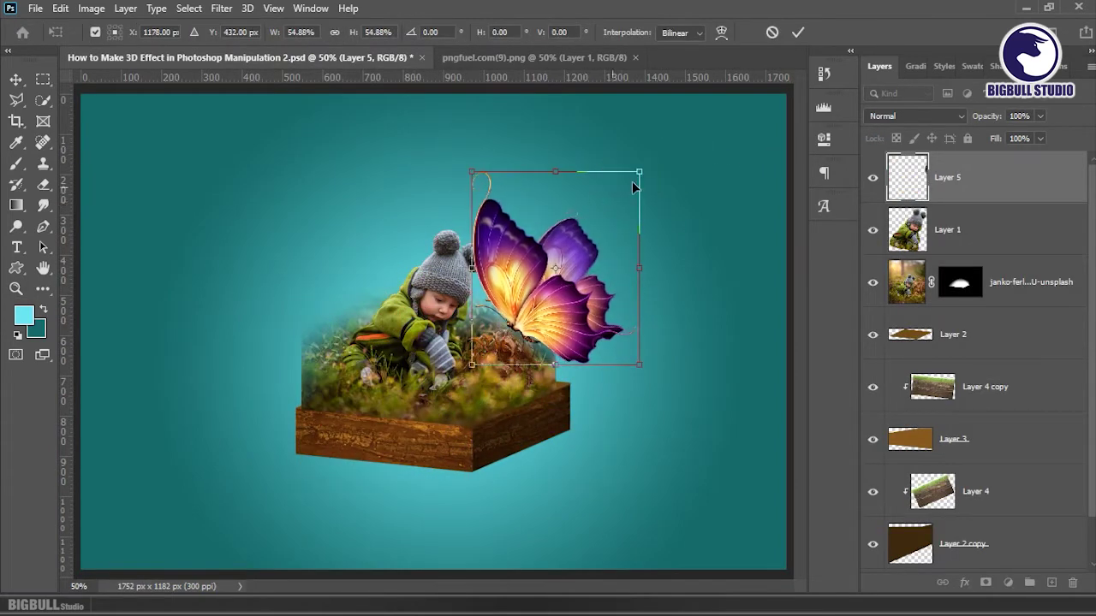
mouse_move(567, 246)
mouse_down()
mouse_move(523, 249)
mouse_move(535, 248)
mouse_up()
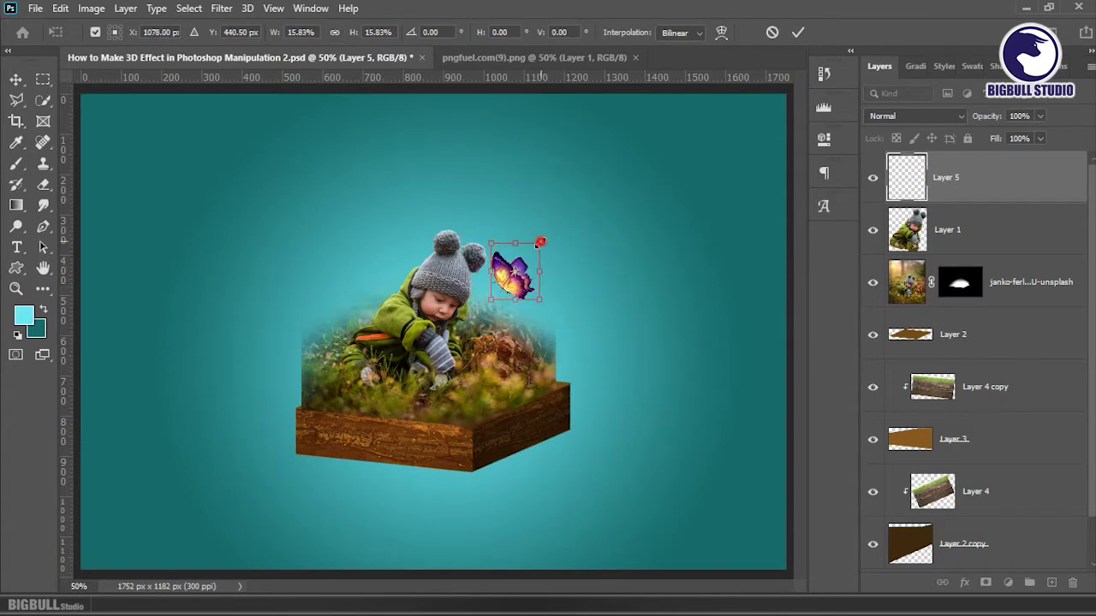
key(Return)
Step: Tilt the butterfly slightly, nudge it up by the hat, and duplicate its layer
scroll(524, 261, up, 2)
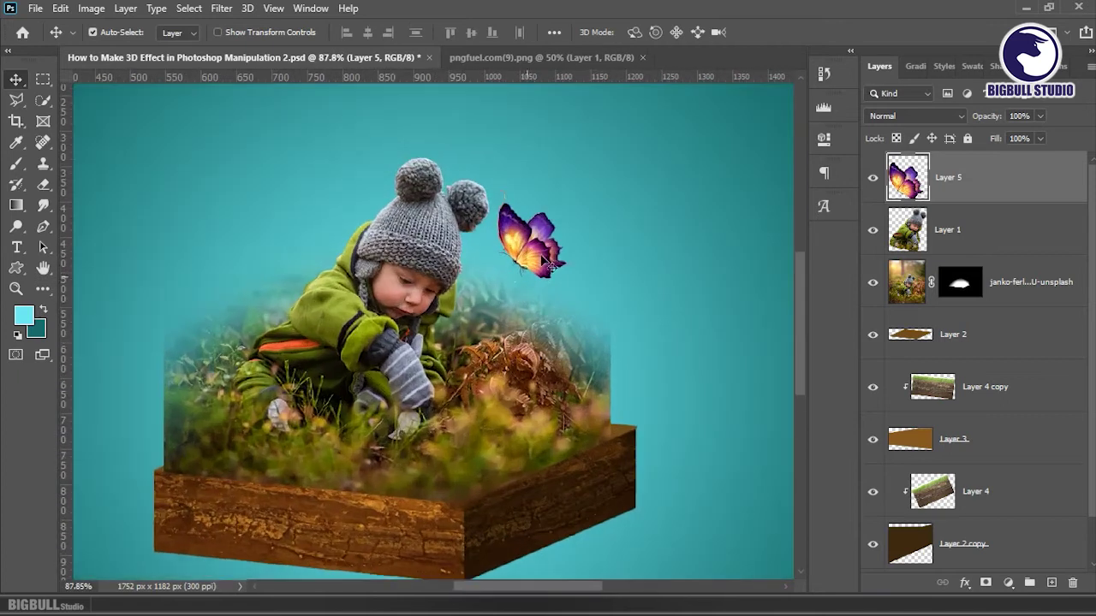
scroll(532, 257, up, 1)
key(ctrl+t)
drag(586, 168, 575, 154)
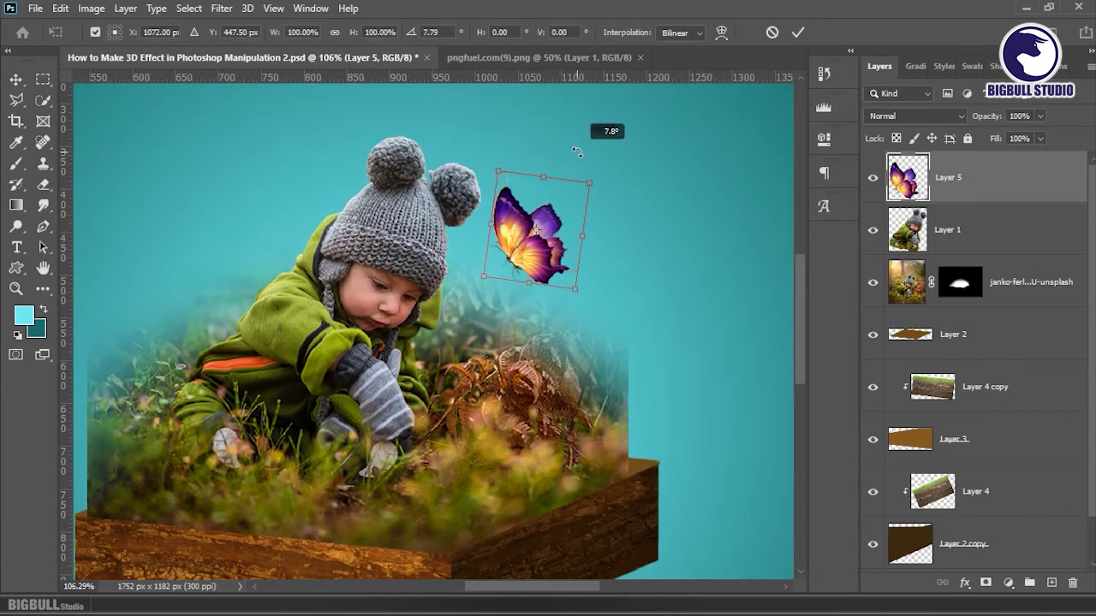
key(Return)
drag(533, 242, 533, 212)
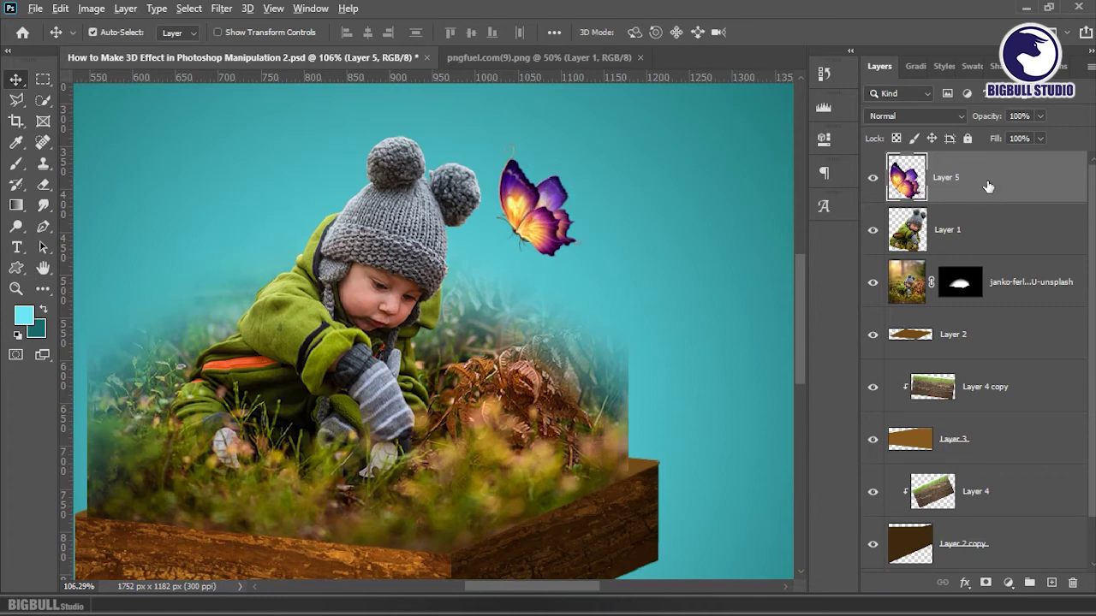
key(ctrl+j)
Step: Apply a 20.8 px Gaussian Blur to the butterfly duplicate Layer 5 copy
drag(721, 167, 643, 206)
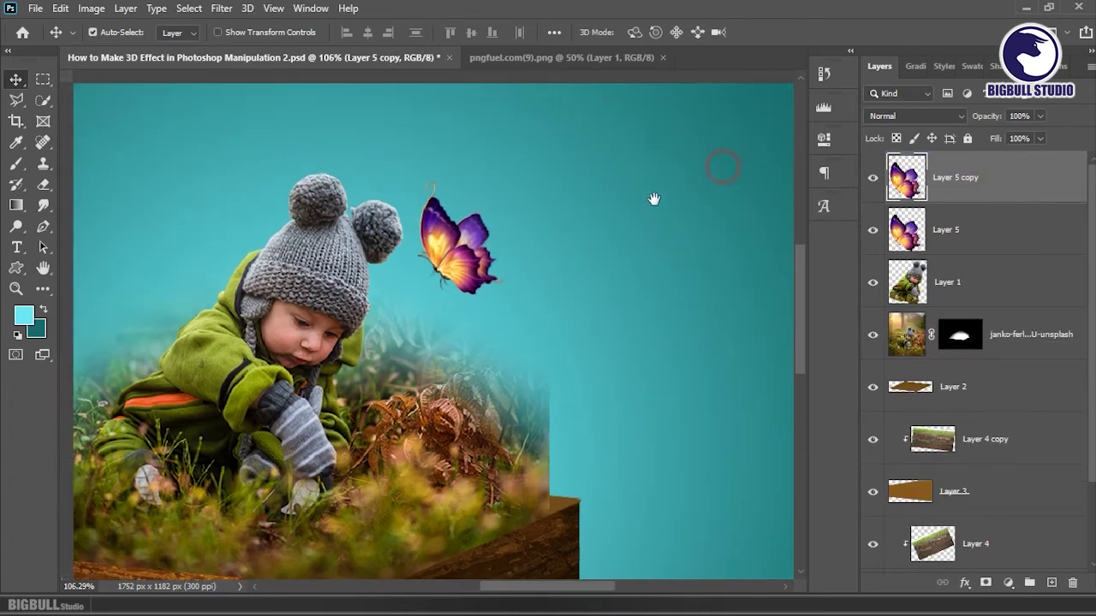
click(221, 8)
mouse_move(256, 190)
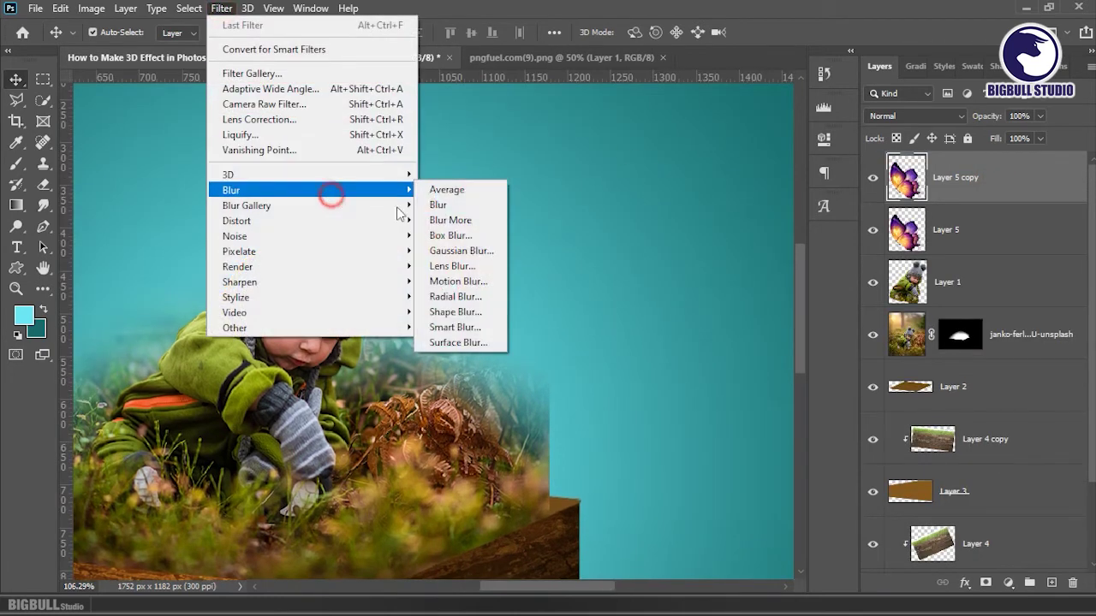
click(482, 249)
drag(721, 339, 759, 343)
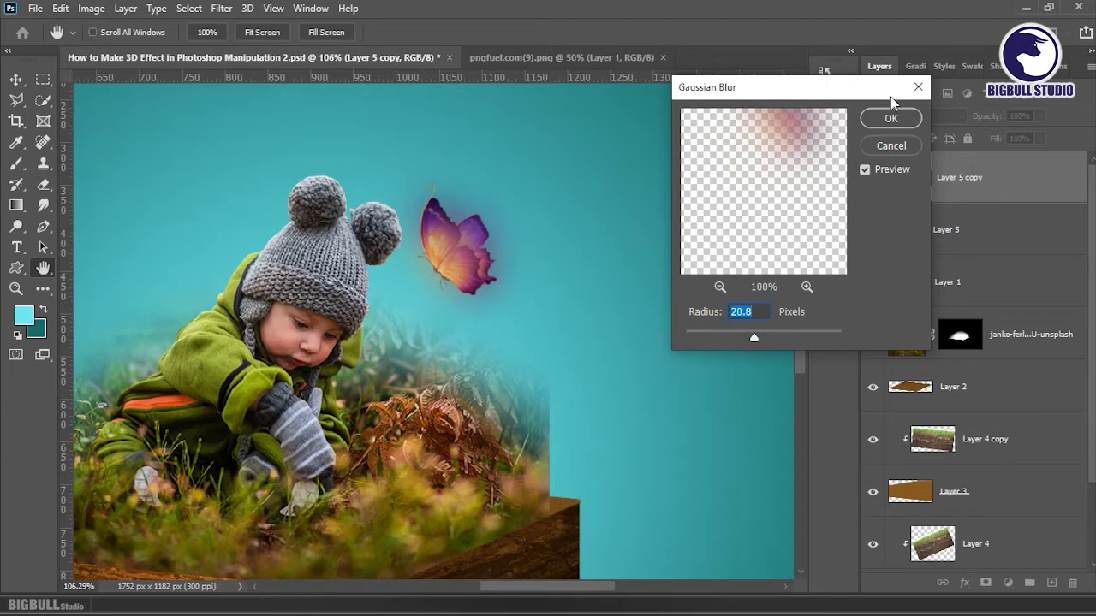
click(891, 118)
Step: Set the blurred copy to Screen, then open Layer Style for Layer 5
click(906, 118)
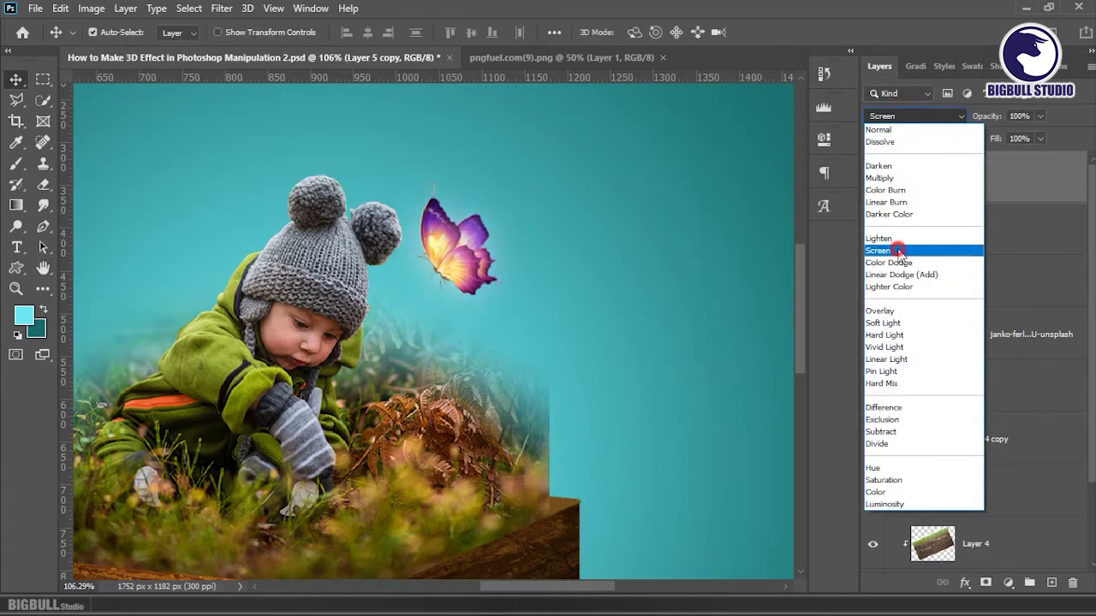
click(897, 249)
click(1021, 231)
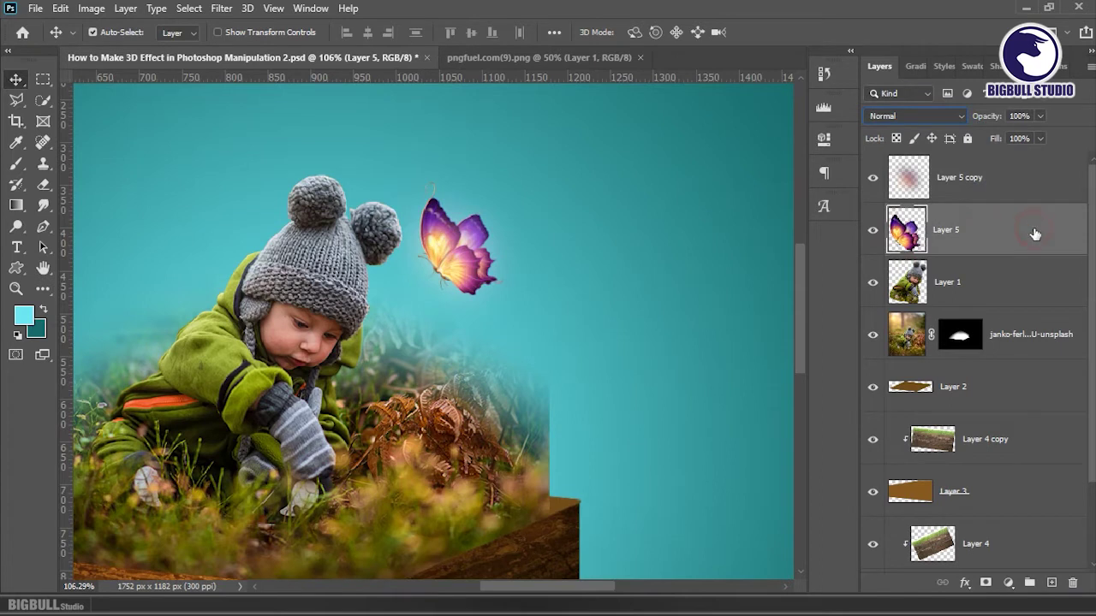
double_click(1034, 234)
Step: Give Layer 5 a purple Outer Glow in Normal mode, 65% opacity, about 35 px size
drag(642, 119, 866, 96)
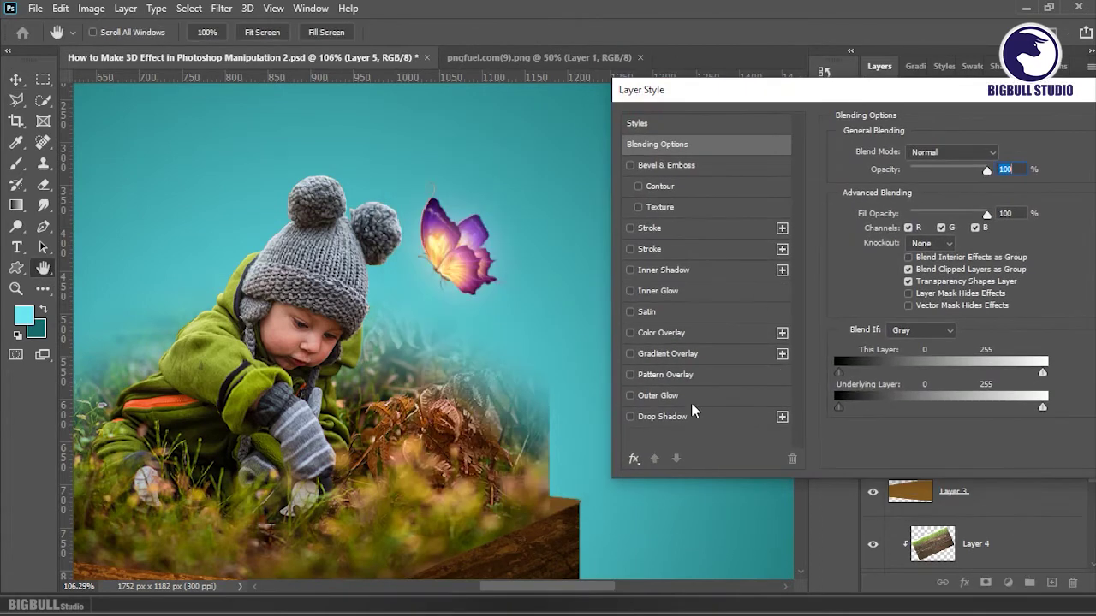
click(669, 397)
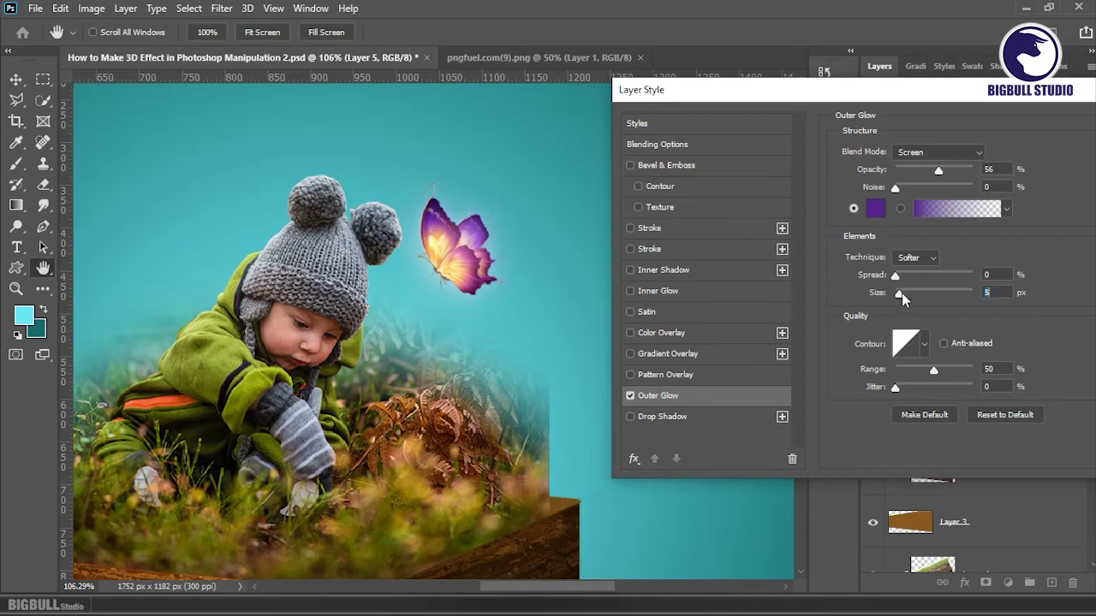
click(937, 152)
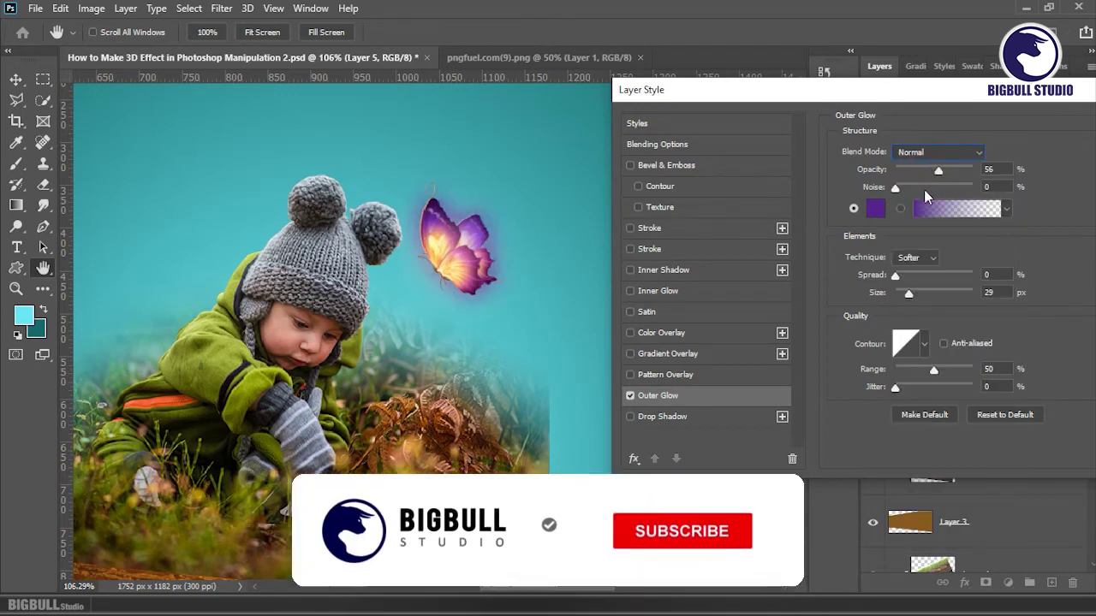
drag(908, 293, 913, 298)
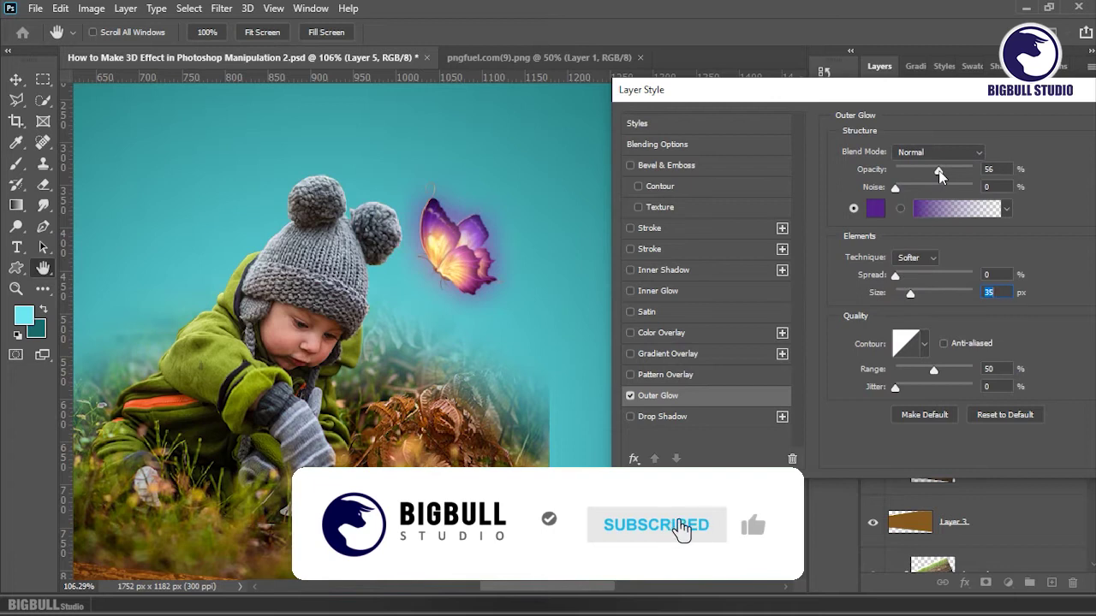
drag(938, 171, 946, 176)
drag(909, 295, 912, 296)
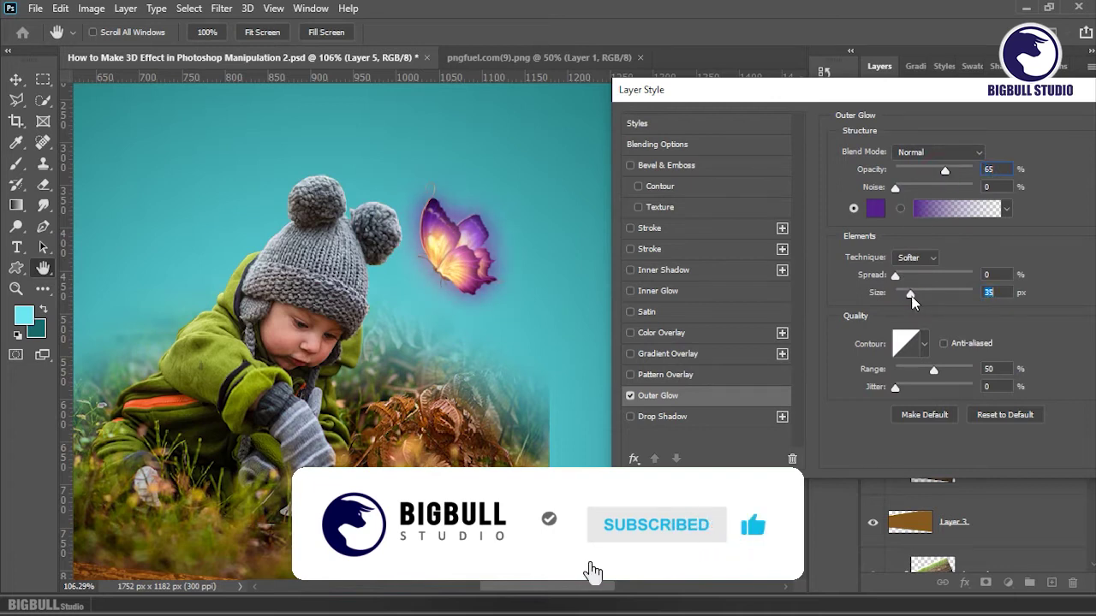
drag(1093, 91, 916, 92)
click(998, 125)
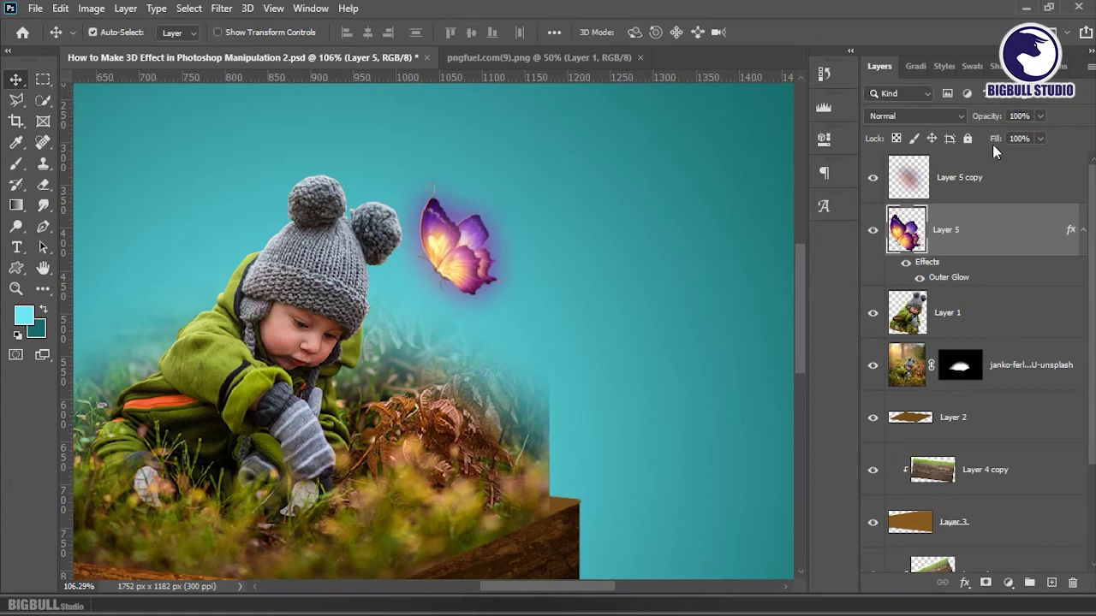
Step: Duplicate the blurred glow as Layer 5 copy 2 below Layer 5 and enlarge it
click(993, 184)
drag(998, 190, 1000, 191)
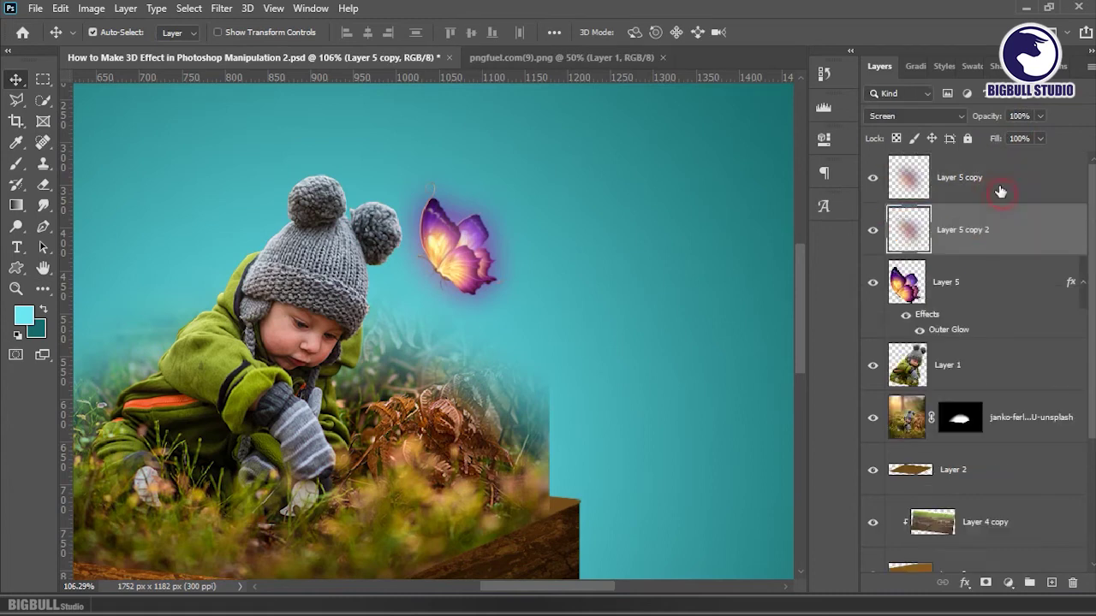
drag(989, 237, 993, 335)
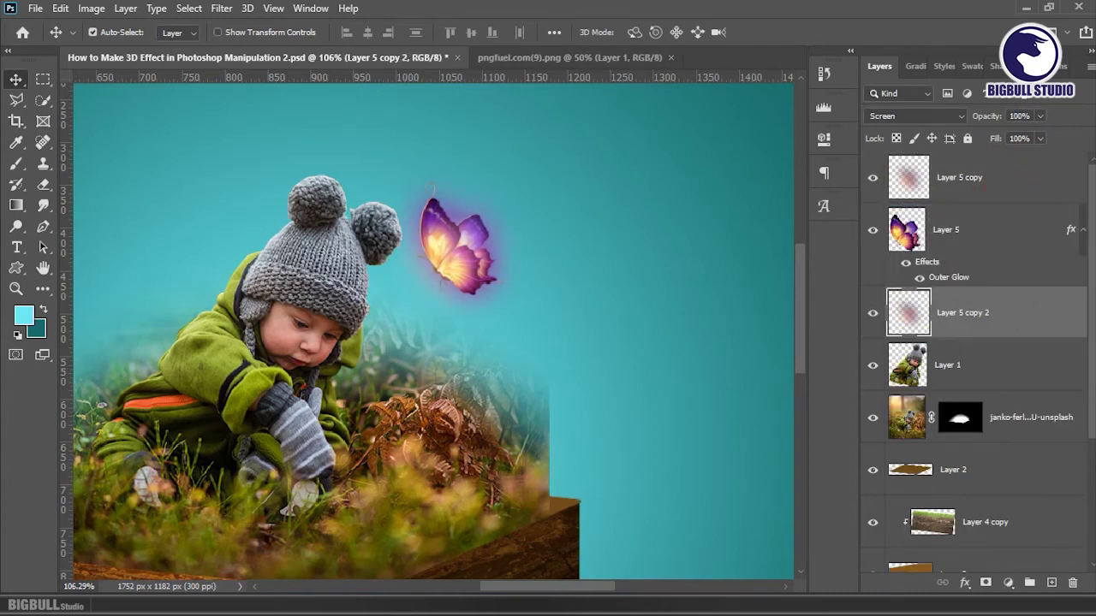
click(1084, 232)
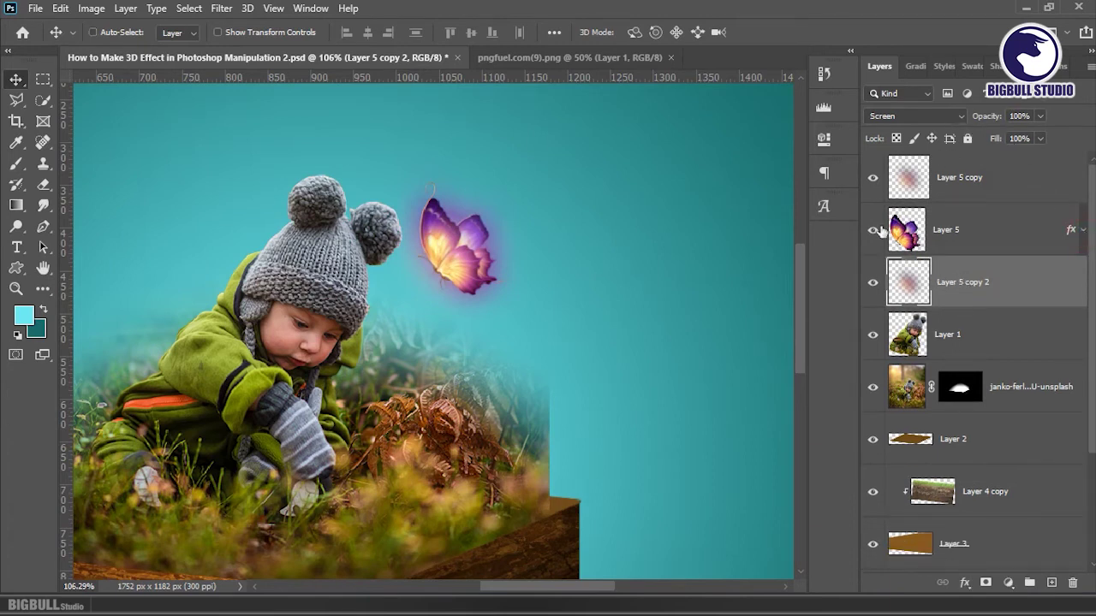
key(ctrl+t)
drag(542, 152, 565, 133)
mouse_move(562, 245)
mouse_down()
mouse_move(598, 245)
mouse_move(524, 252)
mouse_up()
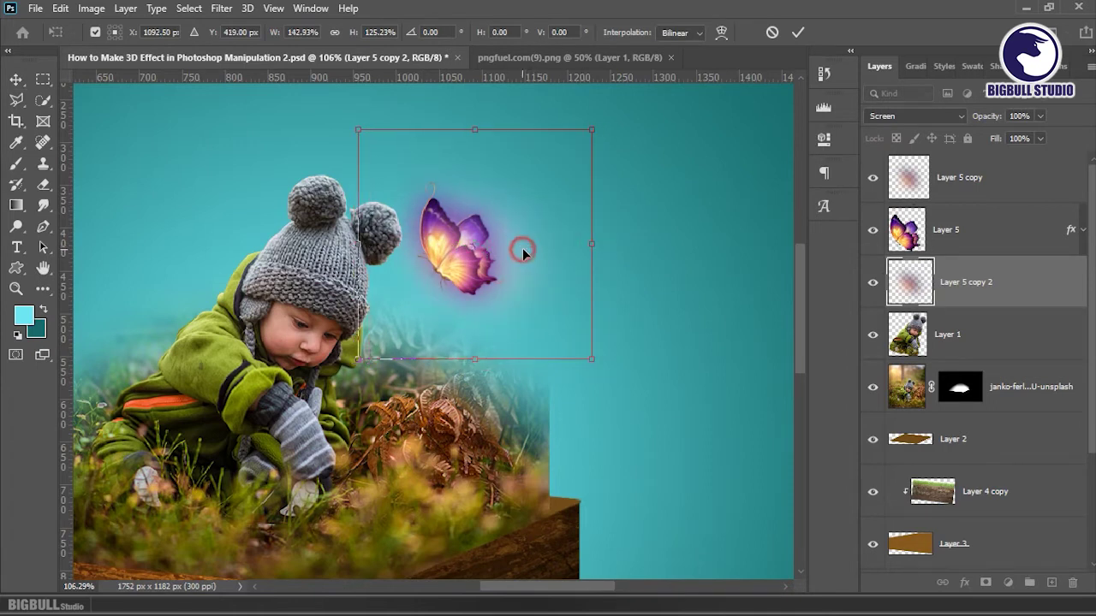
key(Return)
Step: Zoom out and duplicate the glowing butterfly Layer 5 as Layer 5 copy 3
key(z)
alt+click(494, 291)
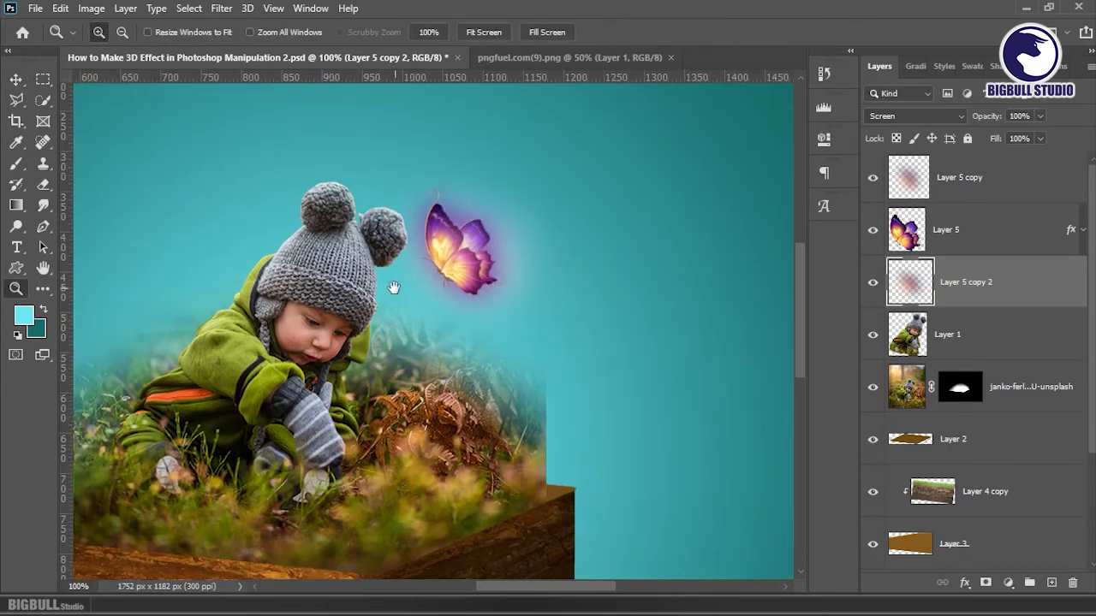
drag(394, 288, 489, 293)
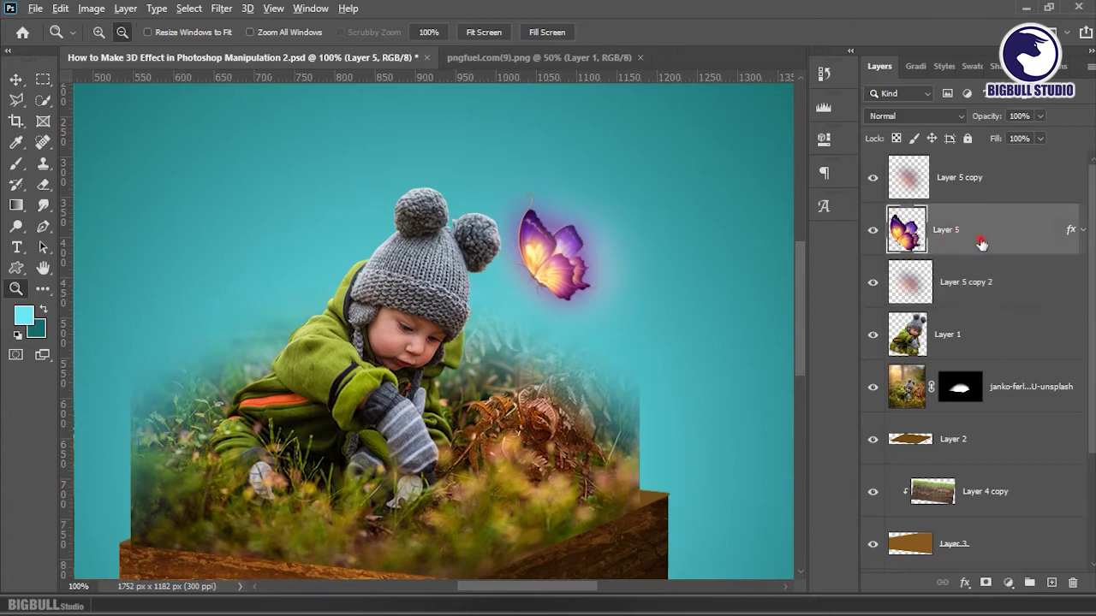
drag(965, 245, 983, 232)
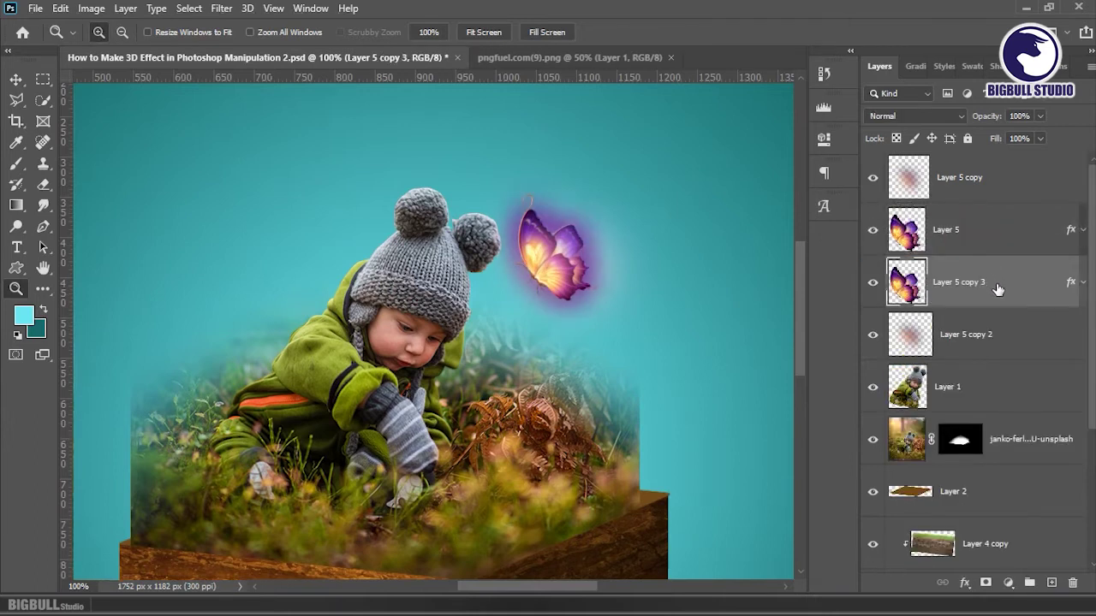
Step: Place Layer 5 copy 3 in the grass left of the child, flipped horizontally and scaled to about 57%
key(ctrl+t)
mouse_move(556, 229)
mouse_down()
mouse_move(275, 317)
mouse_move(216, 391)
mouse_up()
right_click(274, 316)
click(368, 294)
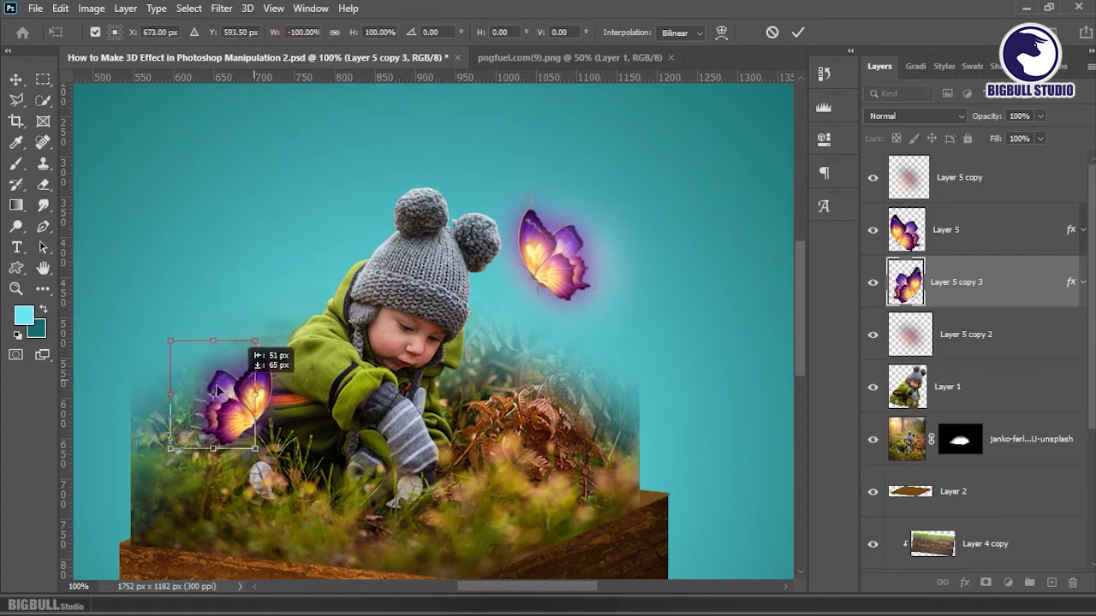
drag(255, 340, 224, 381)
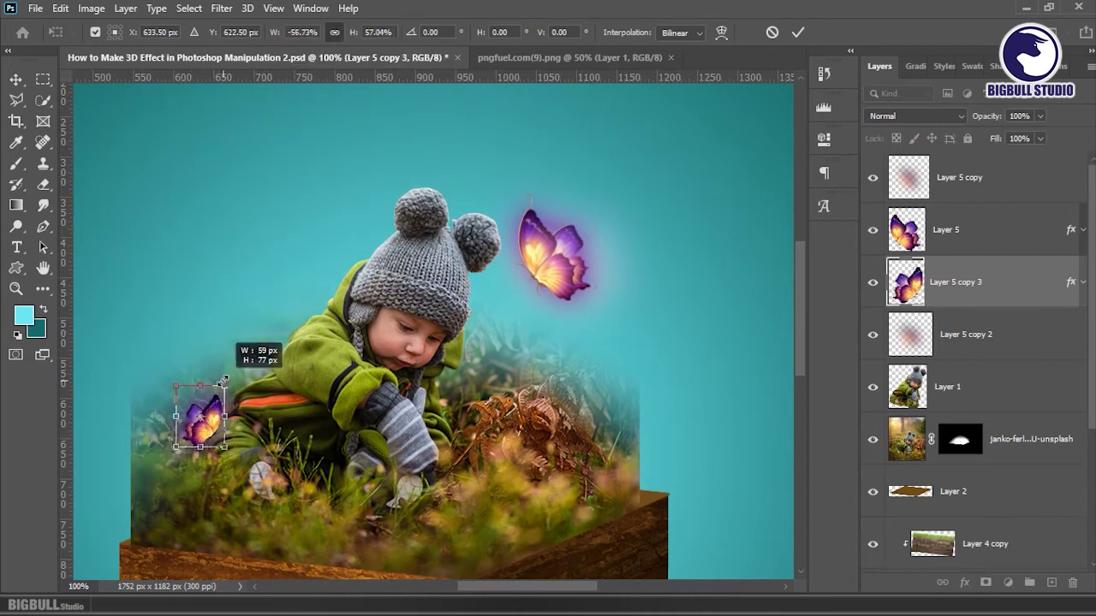
key(Return)
mouse_move(206, 411)
mouse_down()
mouse_move(266, 359)
mouse_move(269, 341)
mouse_up()
Step: Duplicate the butterfly layer, clear its layer style, reapply Gaussian Blur and set it to Screen
key(ctrl+j)
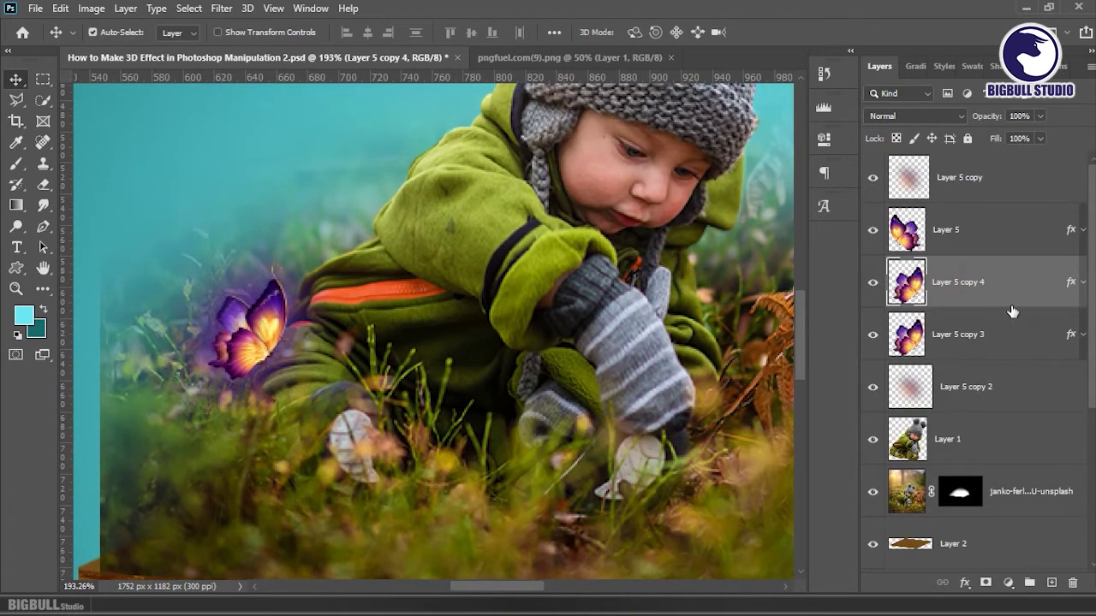
right_click(1070, 281)
click(1014, 513)
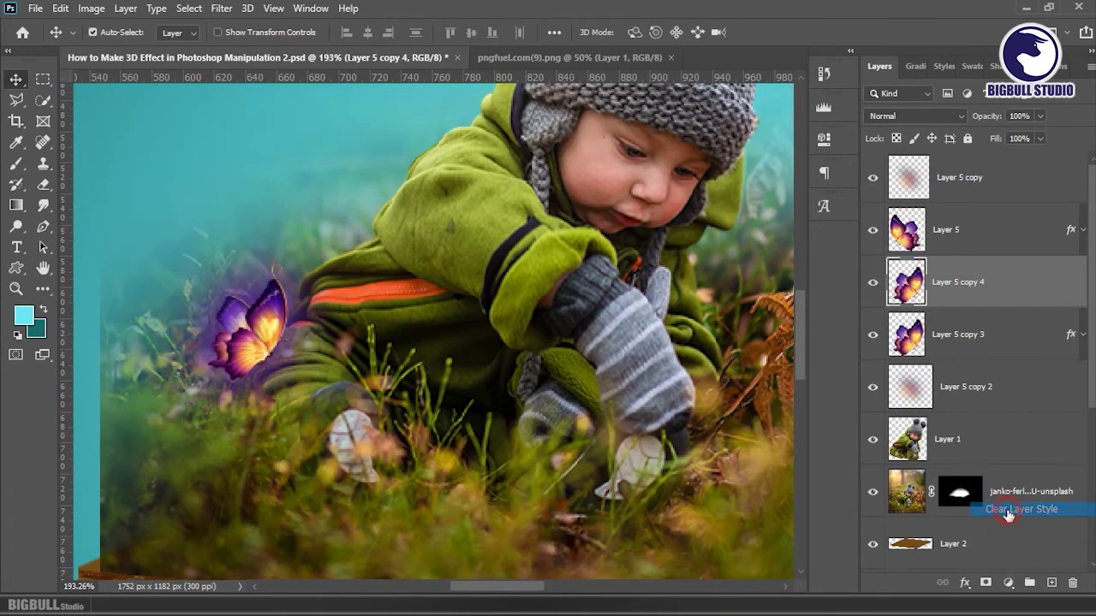
click(220, 8)
click(274, 27)
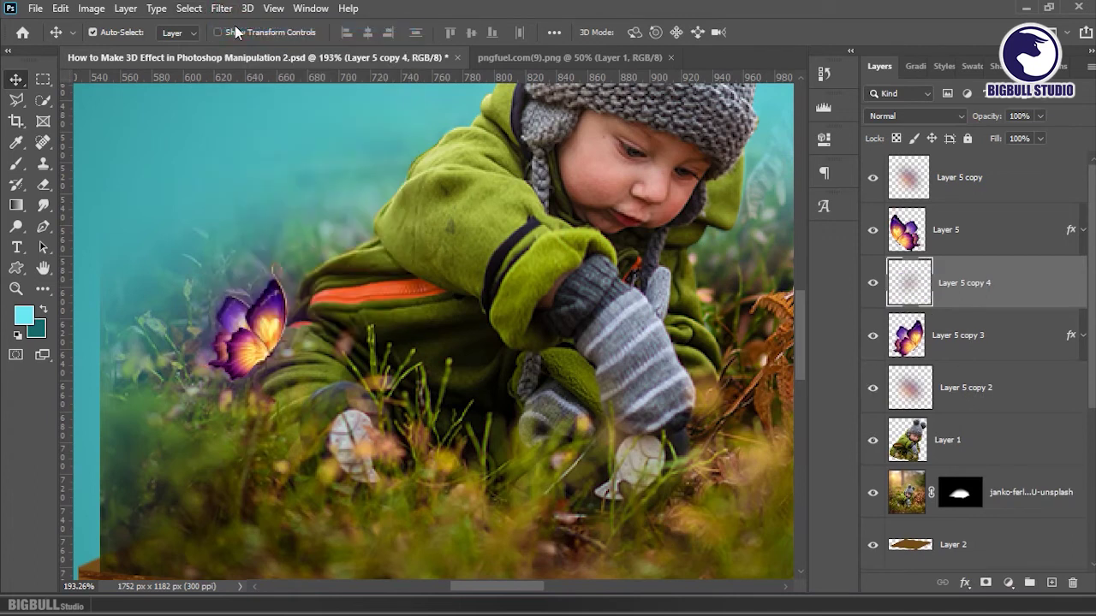
click(917, 116)
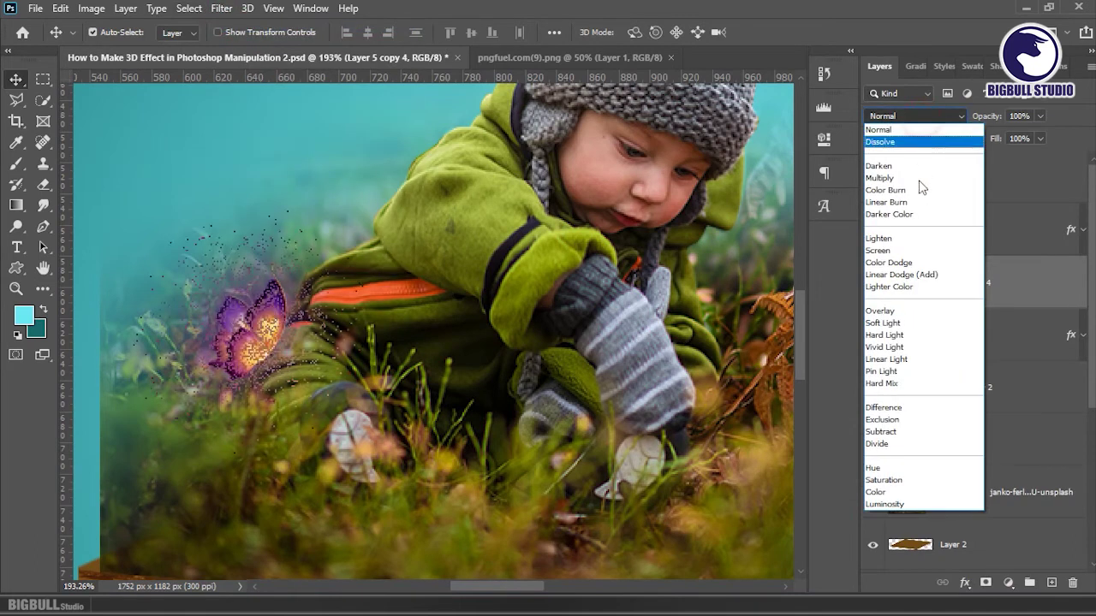
click(932, 248)
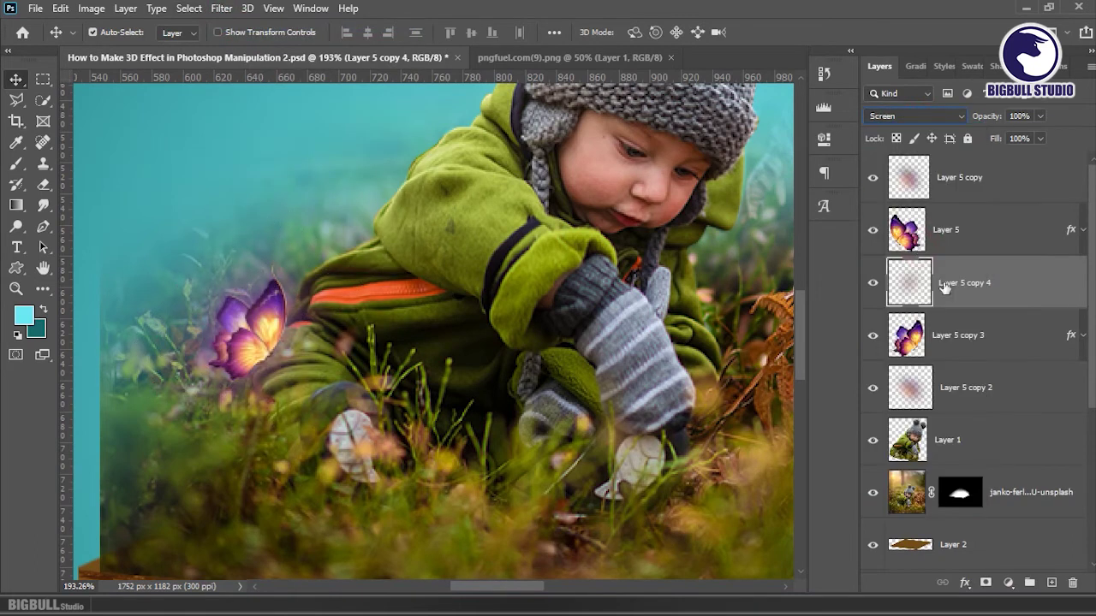
Step: Add Layer 6 above Layer 1 in Soft Light, with purple sampled from the butterfly as foreground
click(1025, 454)
click(1051, 582)
key(b)
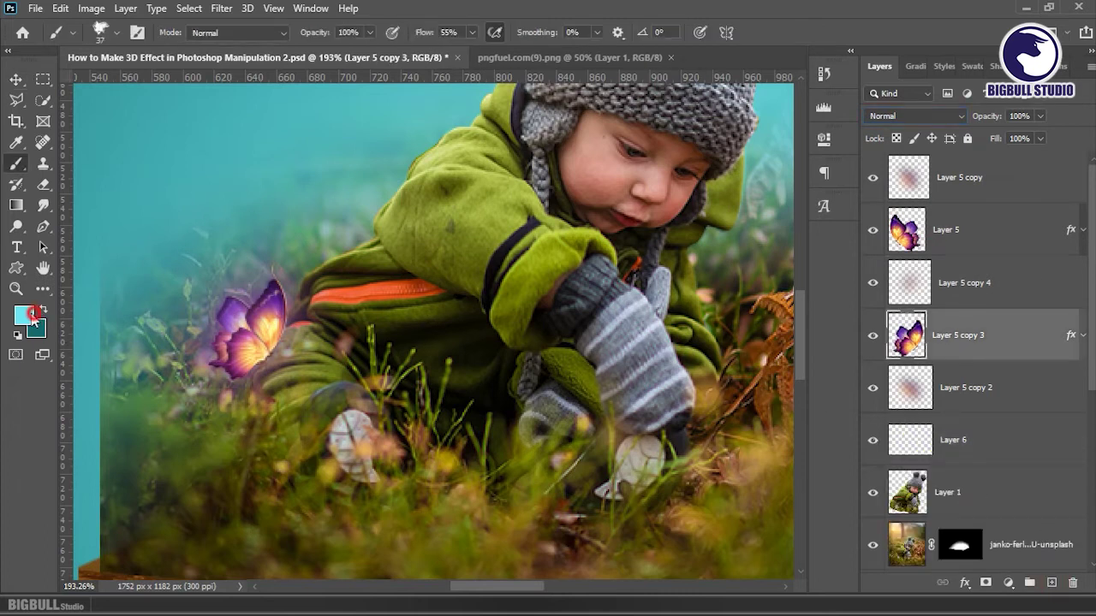
click(32, 314)
click(284, 295)
click(995, 157)
click(976, 426)
click(956, 116)
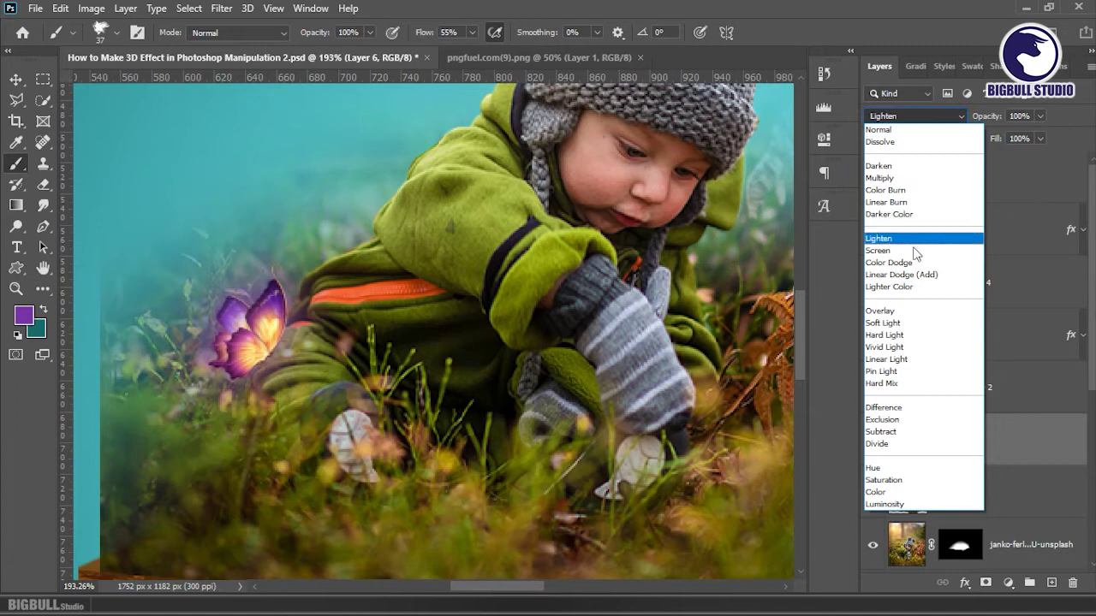
click(891, 322)
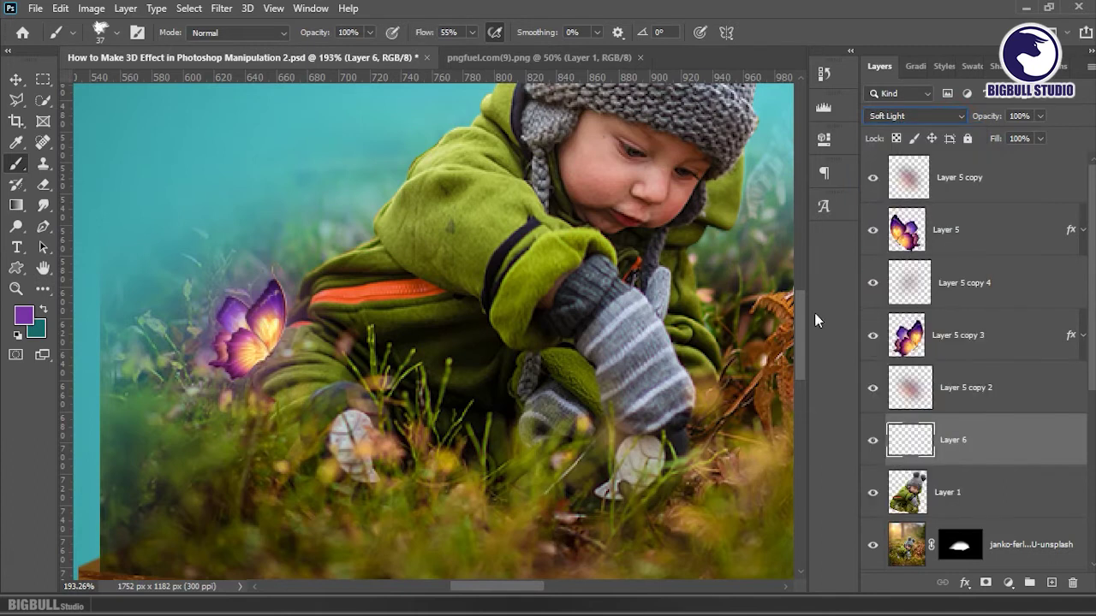
Step: Paint a purple glow around and below the butterfly with a soft round brush
right_click(273, 369)
click(453, 349)
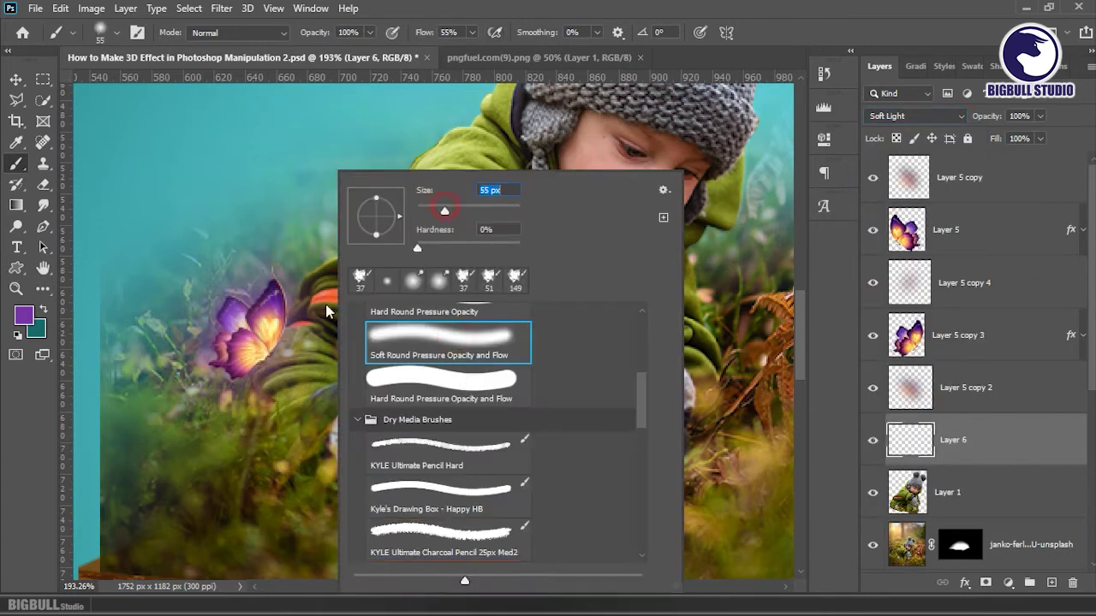
key(Return)
drag(265, 359, 293, 380)
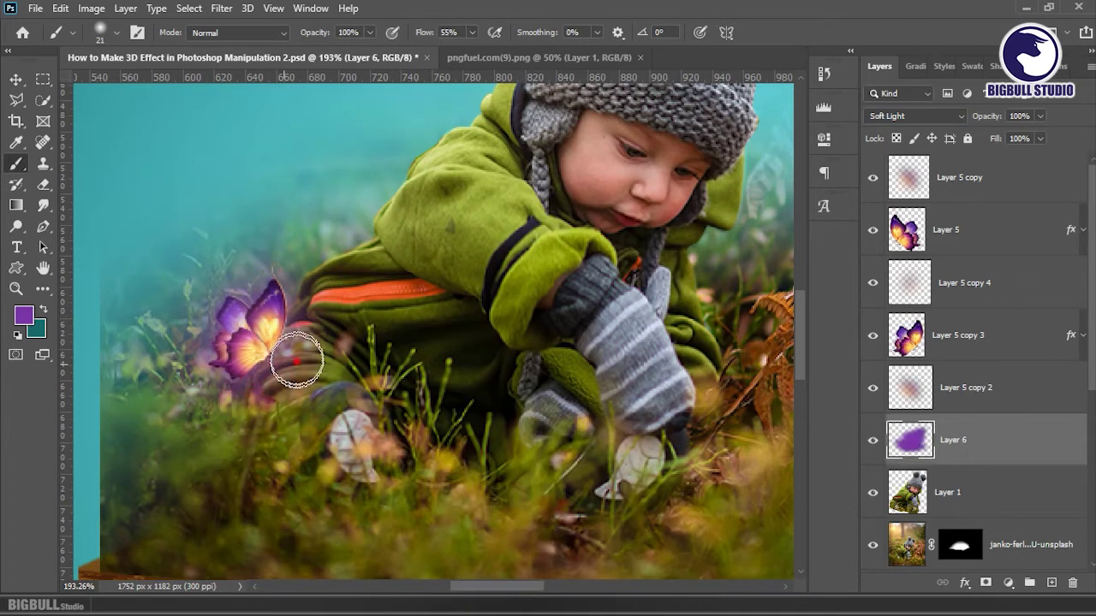
drag(294, 379, 215, 399)
scroll(215, 399, down, 1)
scroll(223, 394, down, 2)
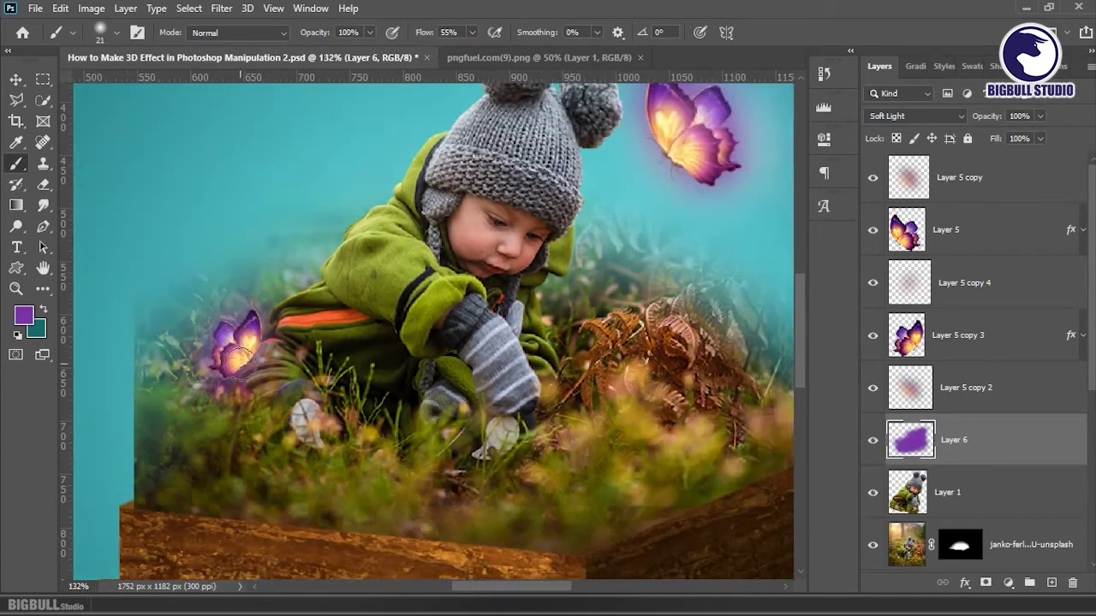
scroll(376, 364, down, 1)
scroll(244, 386, up, 2)
scroll(245, 386, up, 1)
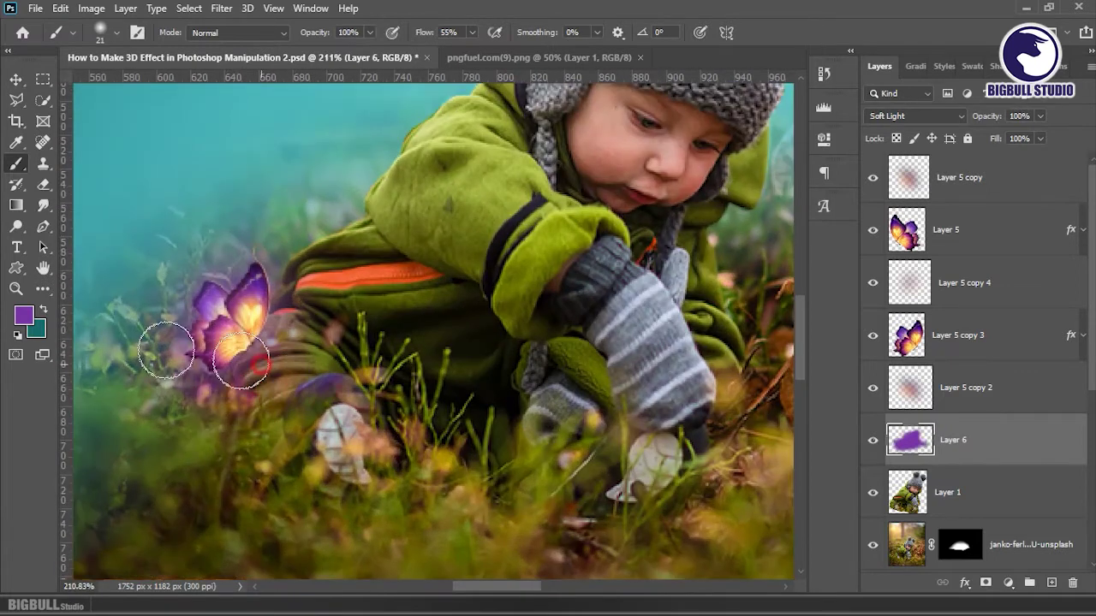
click(23, 316)
Step: Pick lighter purple 9a4acd, duplicate Layer 6, and brush more glow under the butterfly
drag(794, 225, 792, 197)
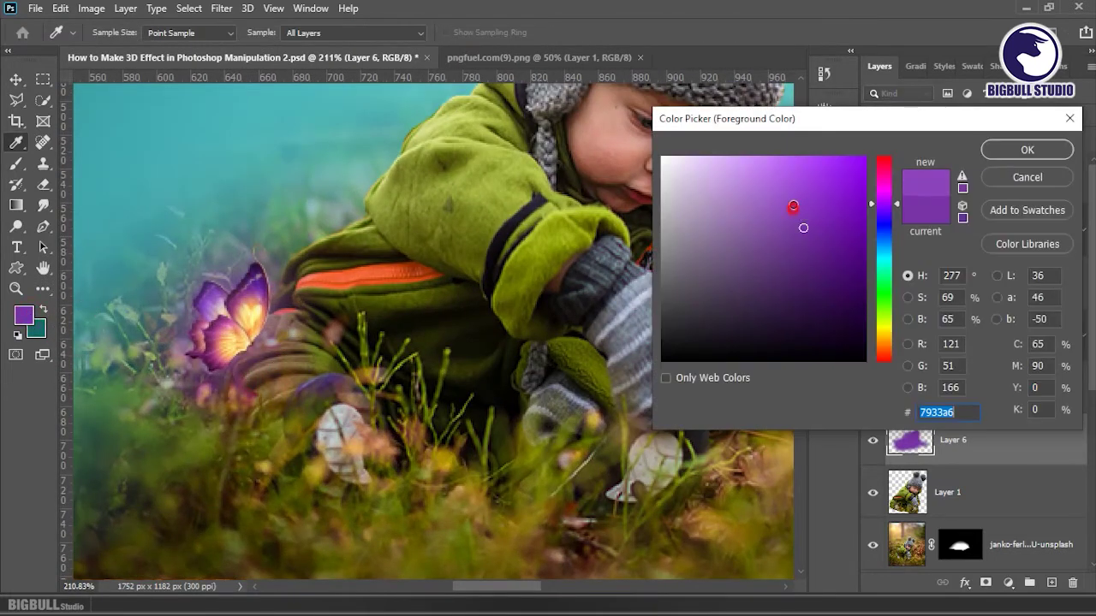
click(1018, 155)
key(b)
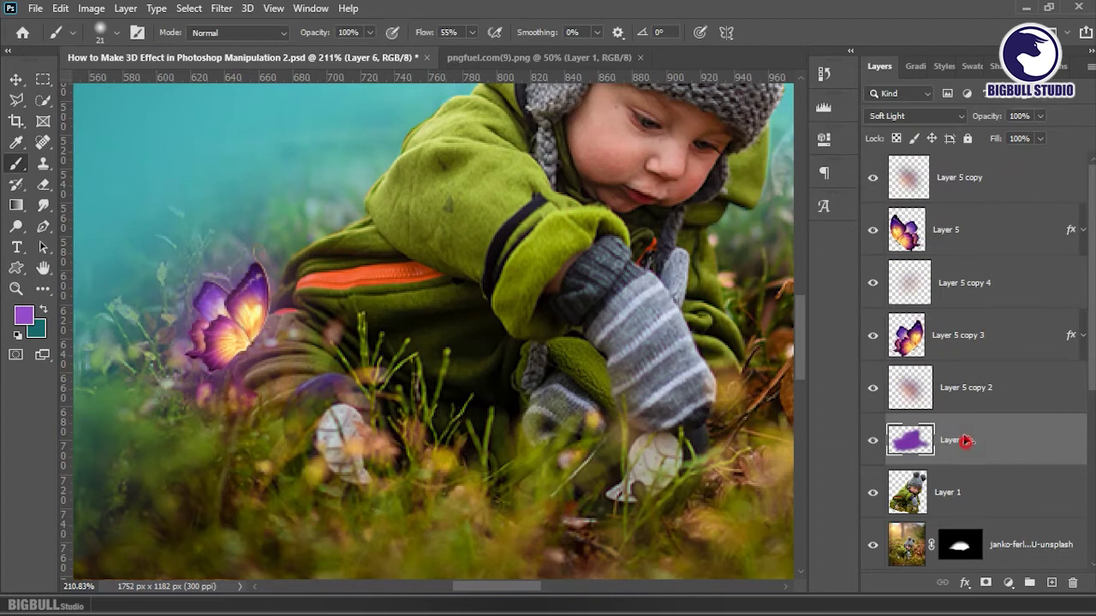
key(ctrl+j)
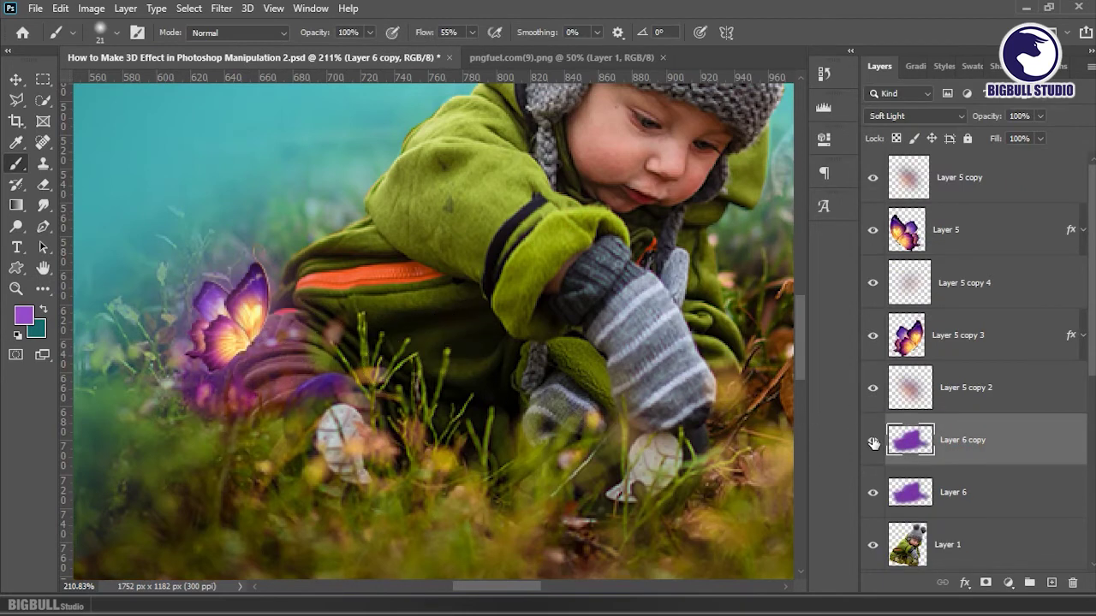
click(234, 358)
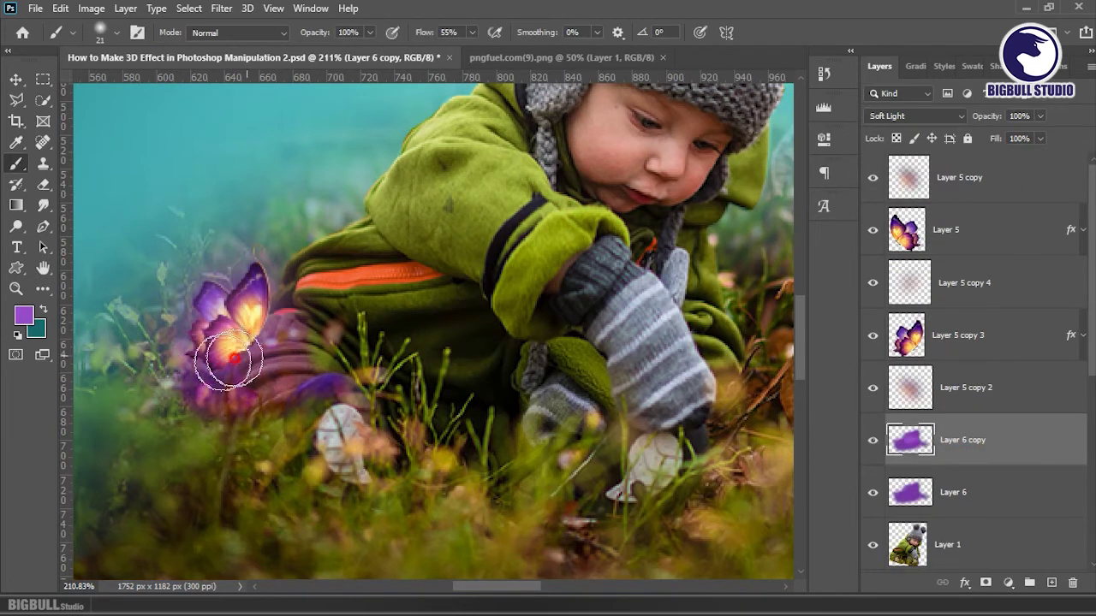
mouse_move(228, 361)
mouse_down()
mouse_move(244, 343)
mouse_move(257, 355)
mouse_up()
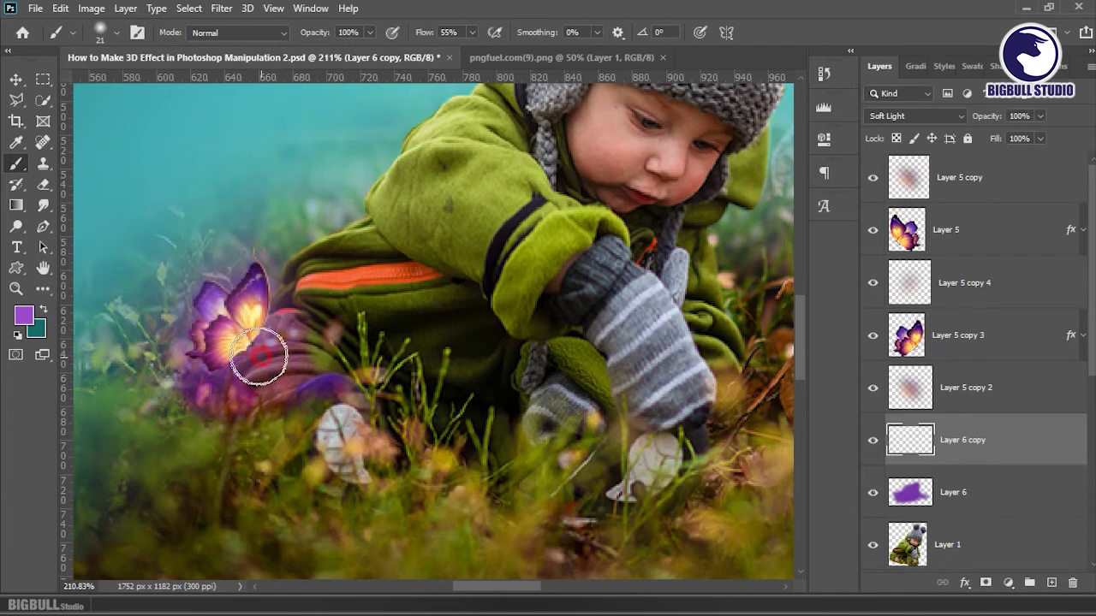
Step: Switch to the Eraser and set its size to 21 px
click(43, 185)
right_click(378, 285)
drag(492, 214, 478, 211)
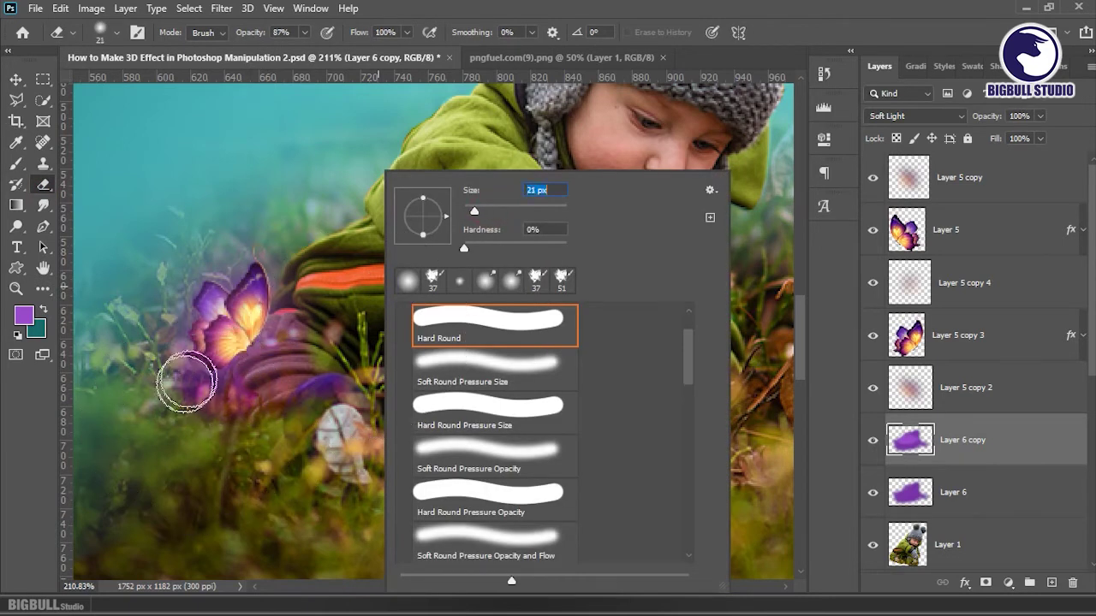
key(Return)
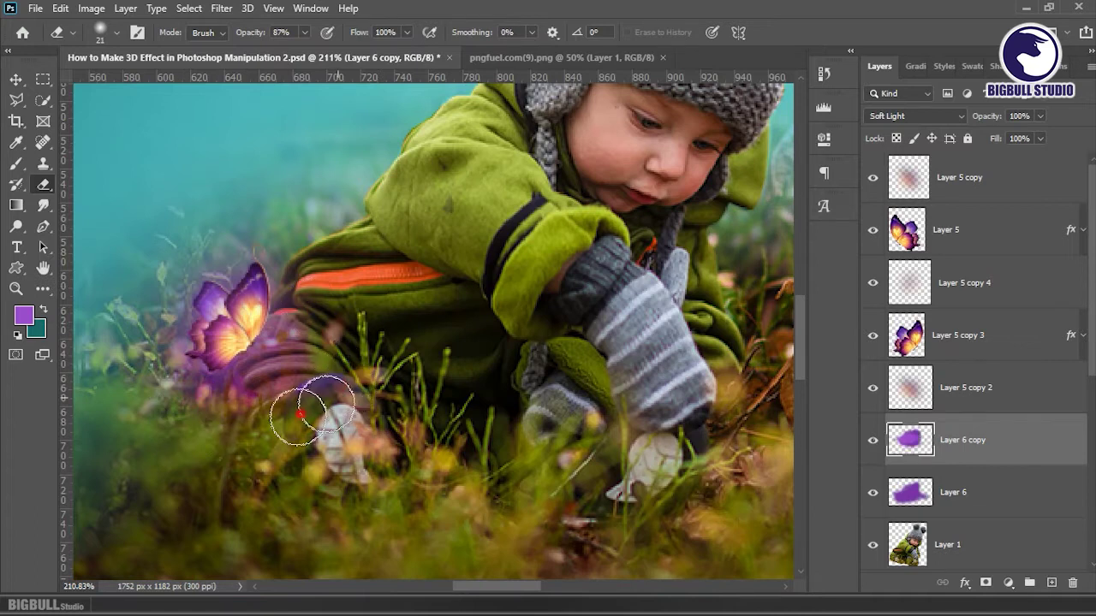
Step: Zoom out and fit the whole canvas to the window
key(z)
alt+click(484, 299)
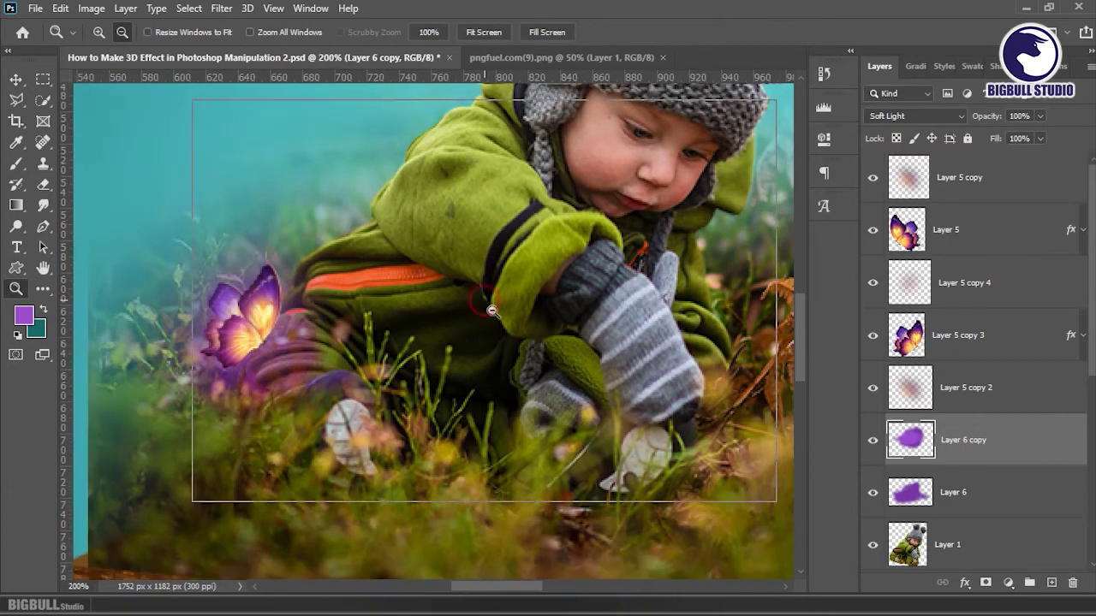
alt+click(529, 295)
right_click(434, 271)
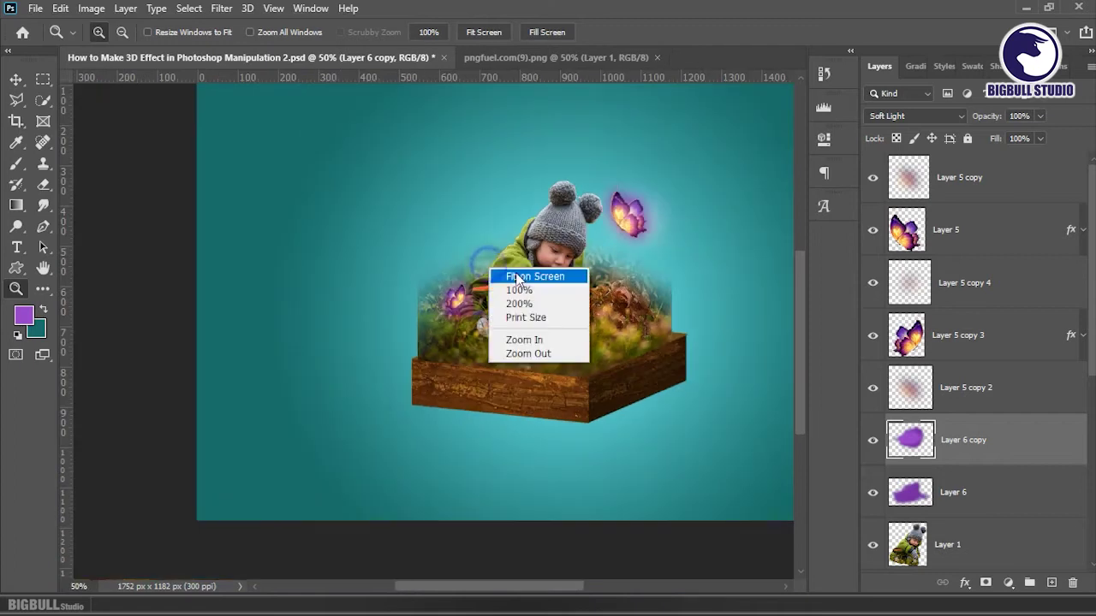
click(463, 277)
Step: Bring the bear into the main composition and place its layer below the child layers
key(v)
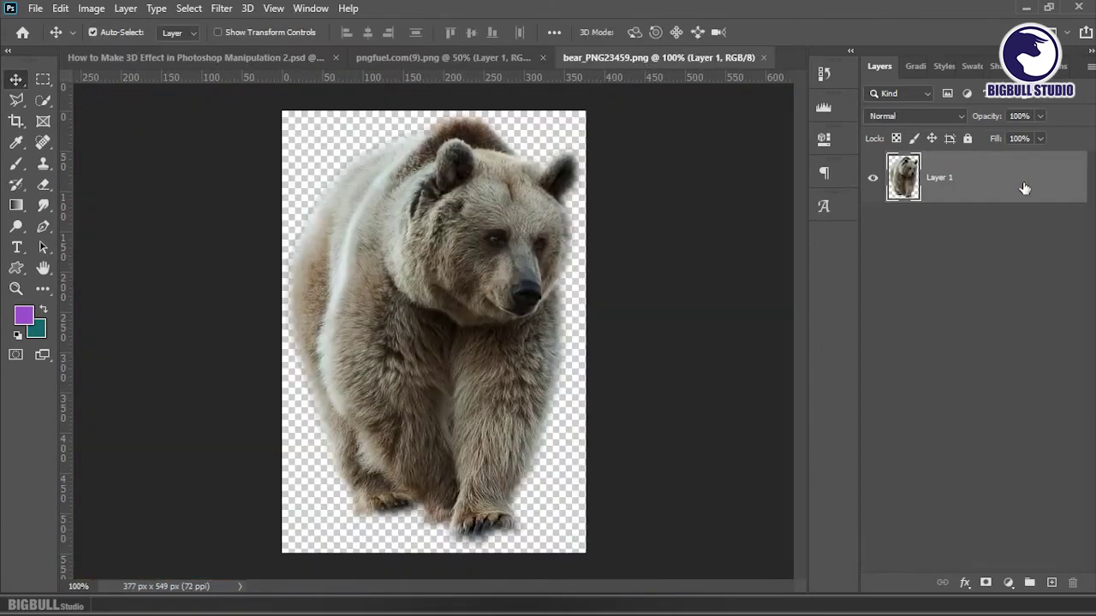
mouse_move(1021, 184)
mouse_down()
mouse_move(410, 236)
mouse_move(420, 264)
mouse_up()
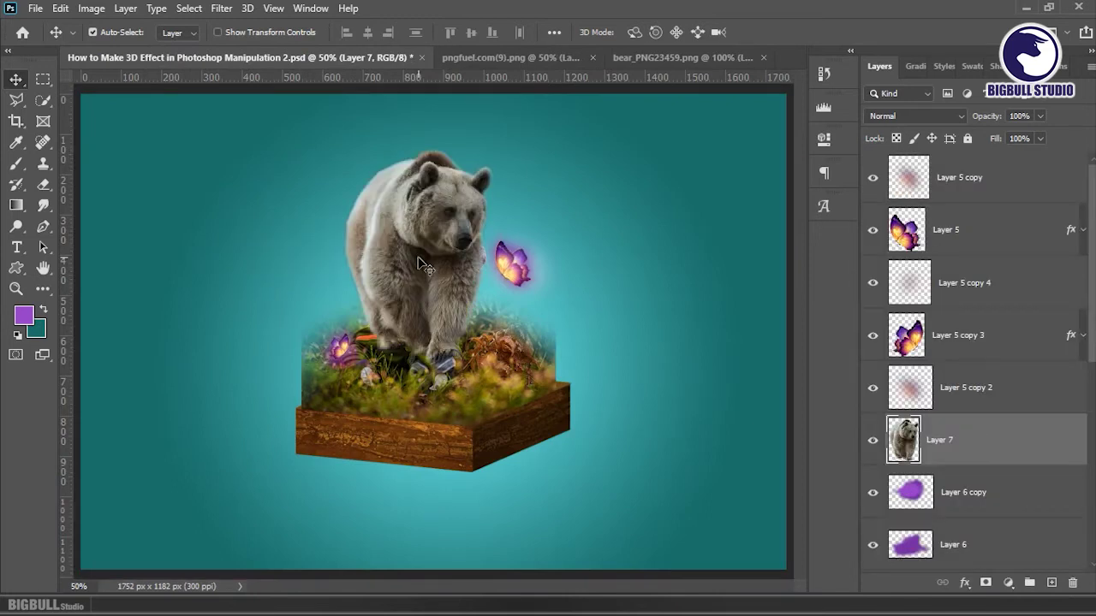
scroll(1051, 470, down, 3)
drag(985, 232, 976, 462)
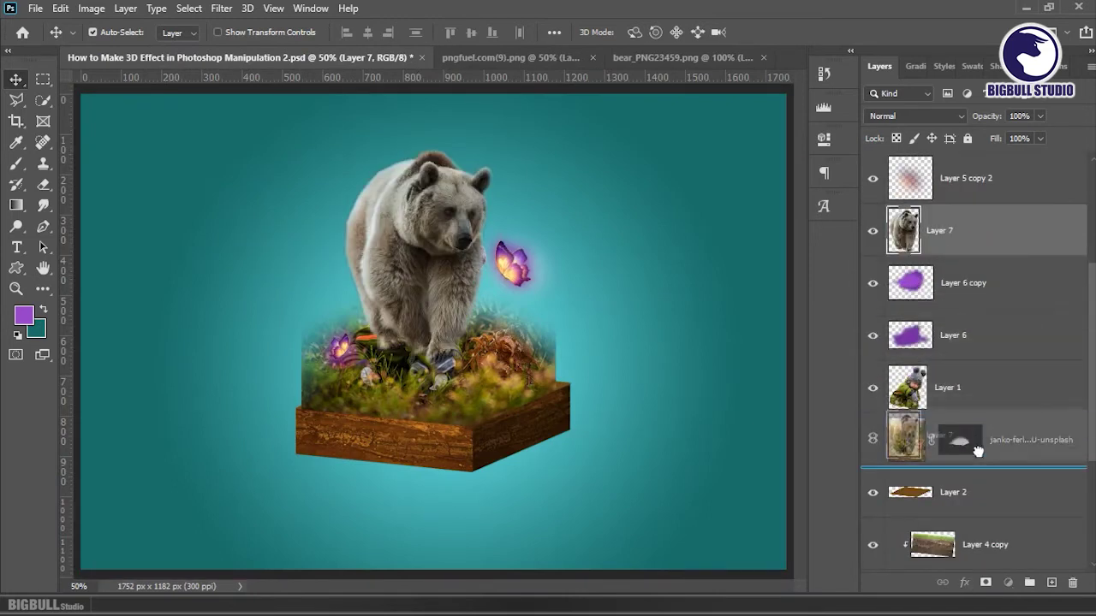
Step: Scale the bear up to about 143% and position it behind the child
key(ctrl+t)
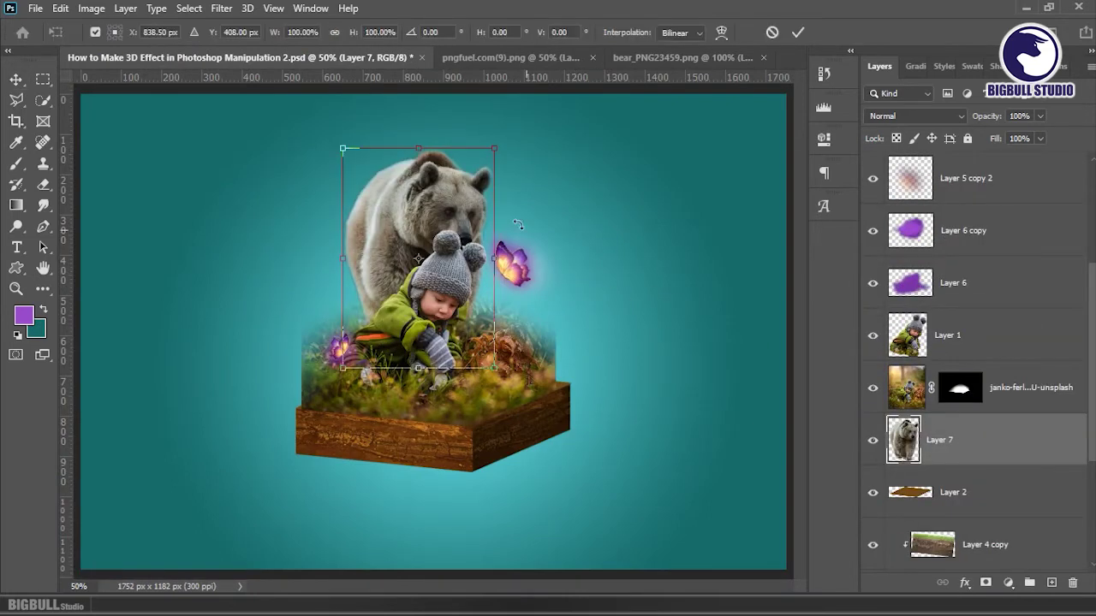
drag(472, 198, 396, 256)
alt+scroll(396, 257, down, 1)
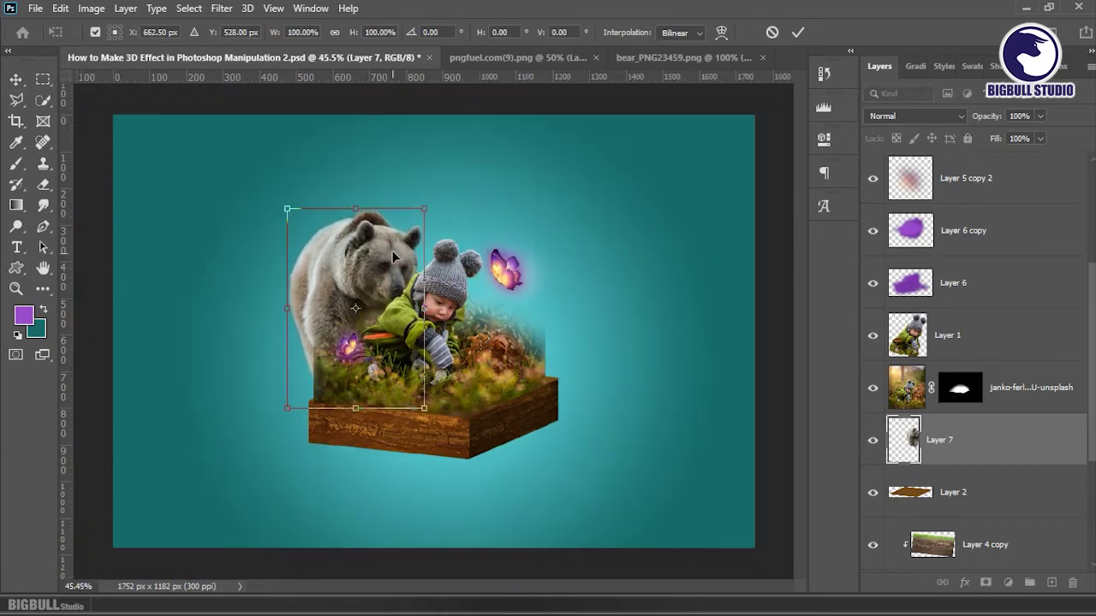
drag(418, 209, 503, 129)
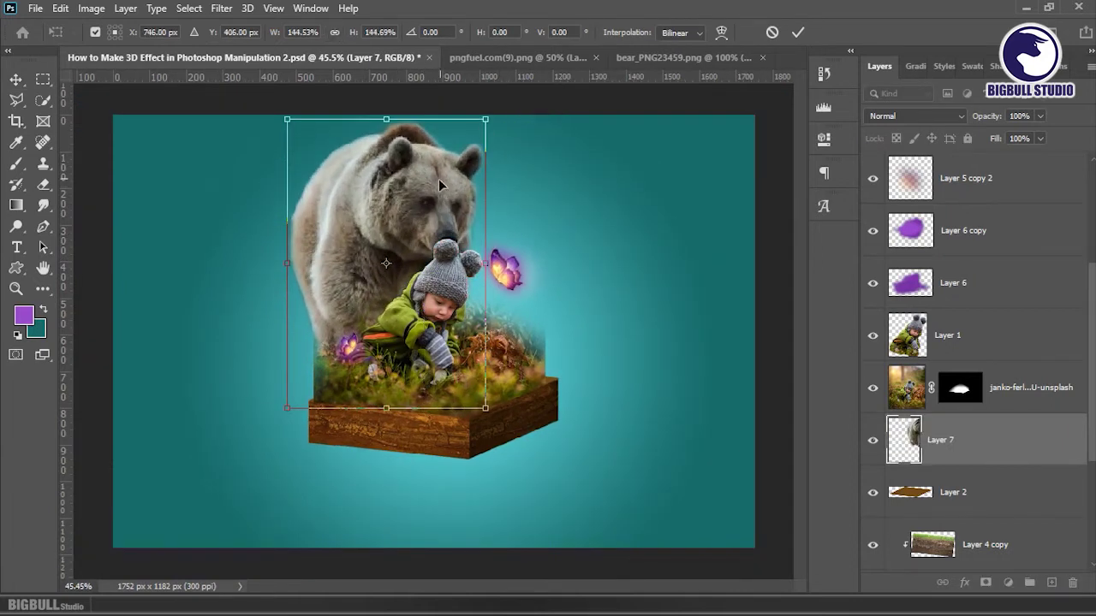
double_click(440, 181)
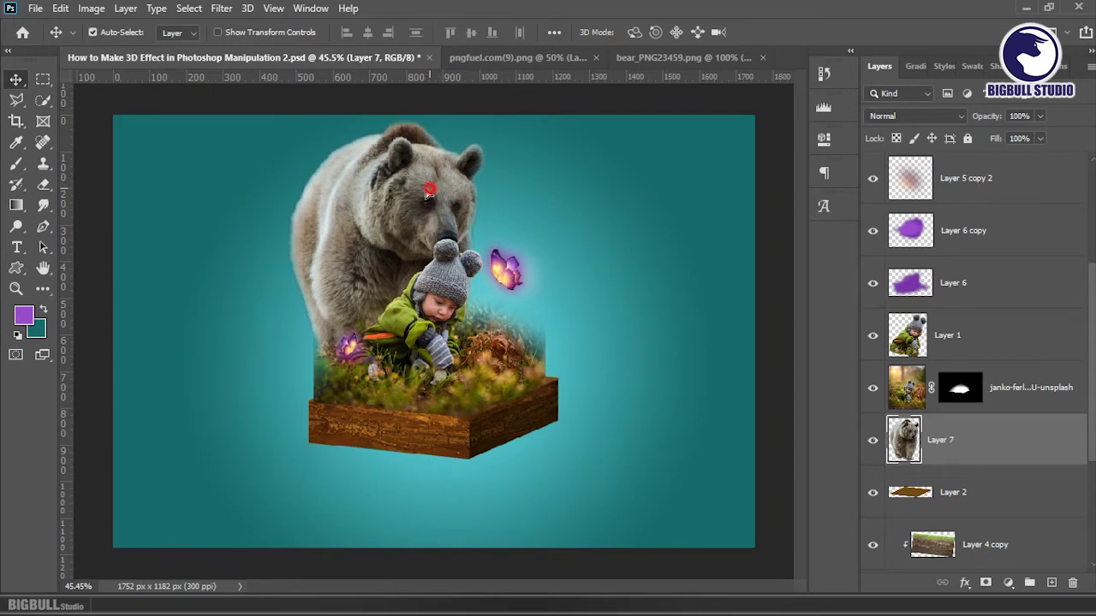
mouse_move(428, 190)
mouse_down()
mouse_move(405, 210)
mouse_move(425, 180)
mouse_up()
Step: Select the layers from Layer 5 copy down to Layer 2 copy for transforming
scroll(1041, 474, down, 3)
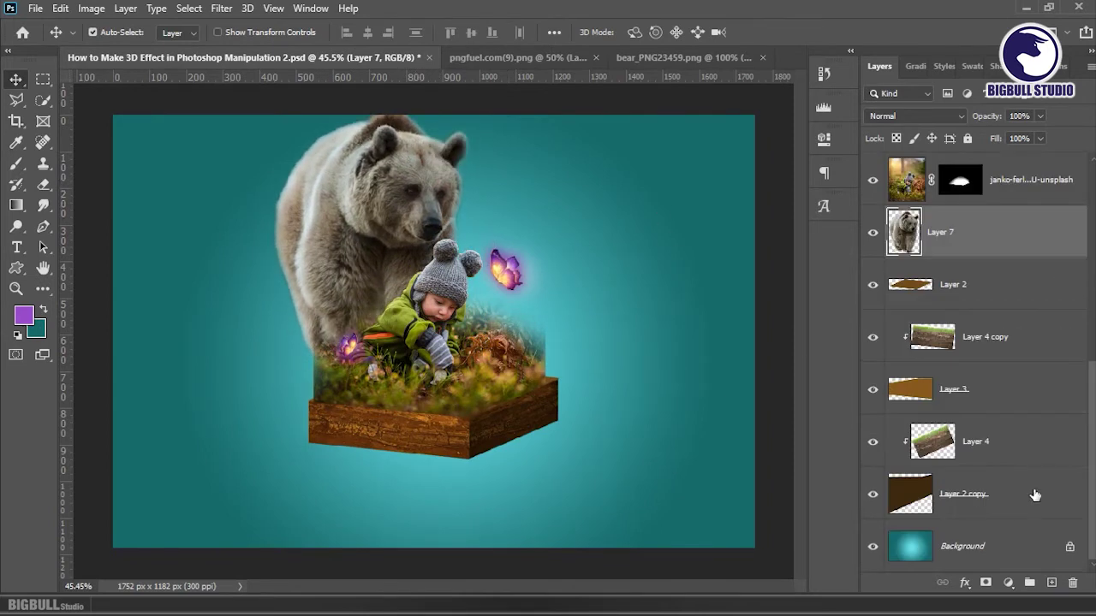
click(1032, 501)
scroll(1032, 482, up, 2)
scroll(1019, 394, up, 8)
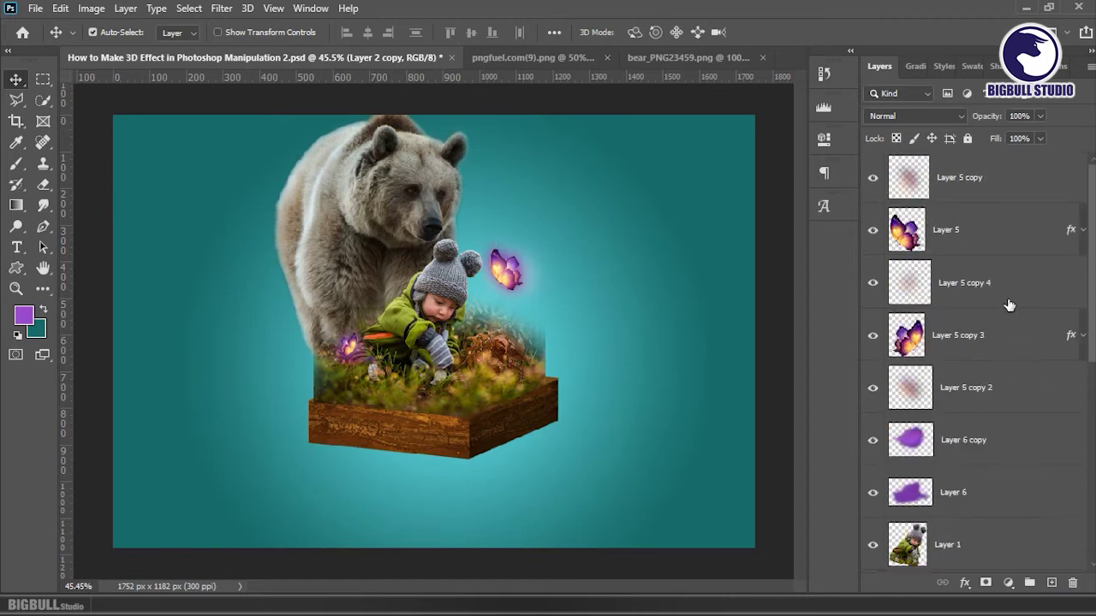
shift+click(1003, 187)
key(ctrl+t)
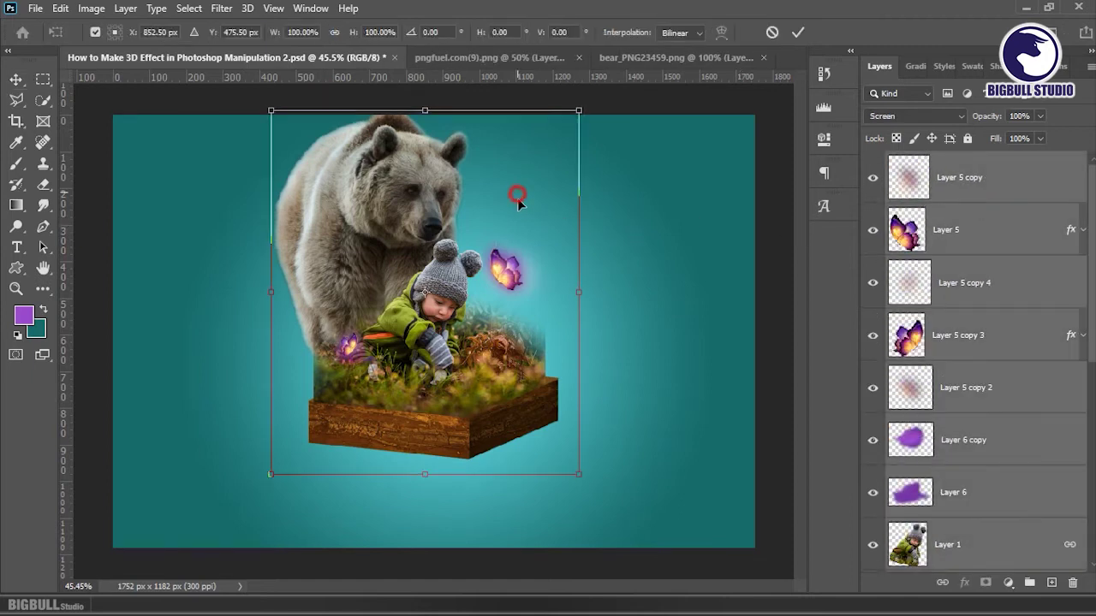
Step: Shrink the selected glow layers to about 92%, nudge them right and down, and commit
drag(517, 198, 519, 216)
drag(577, 134, 571, 151)
drag(490, 221, 519, 233)
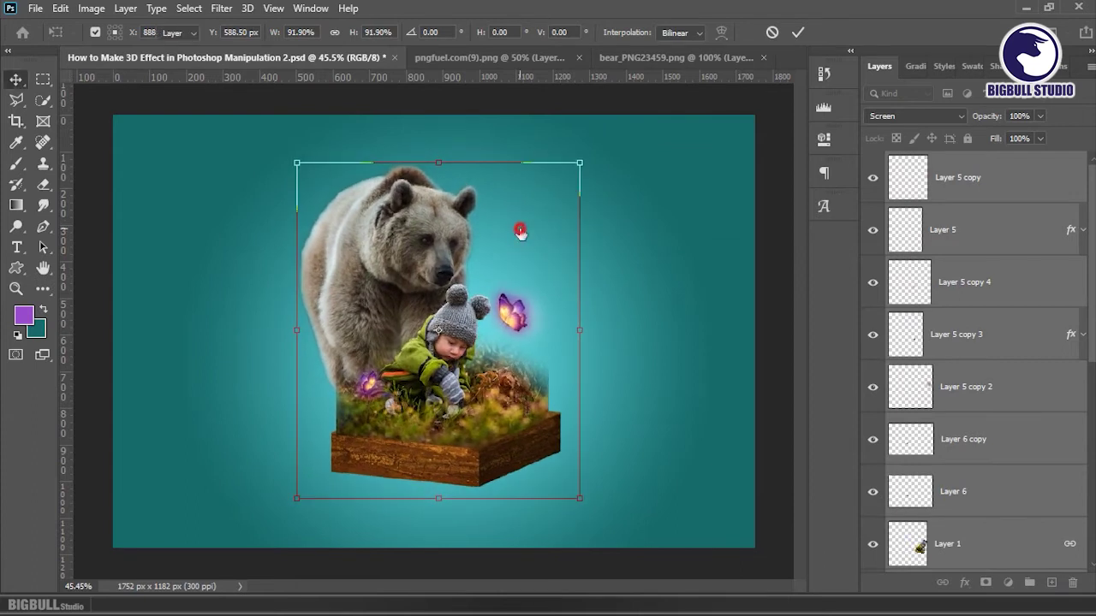
key(Return)
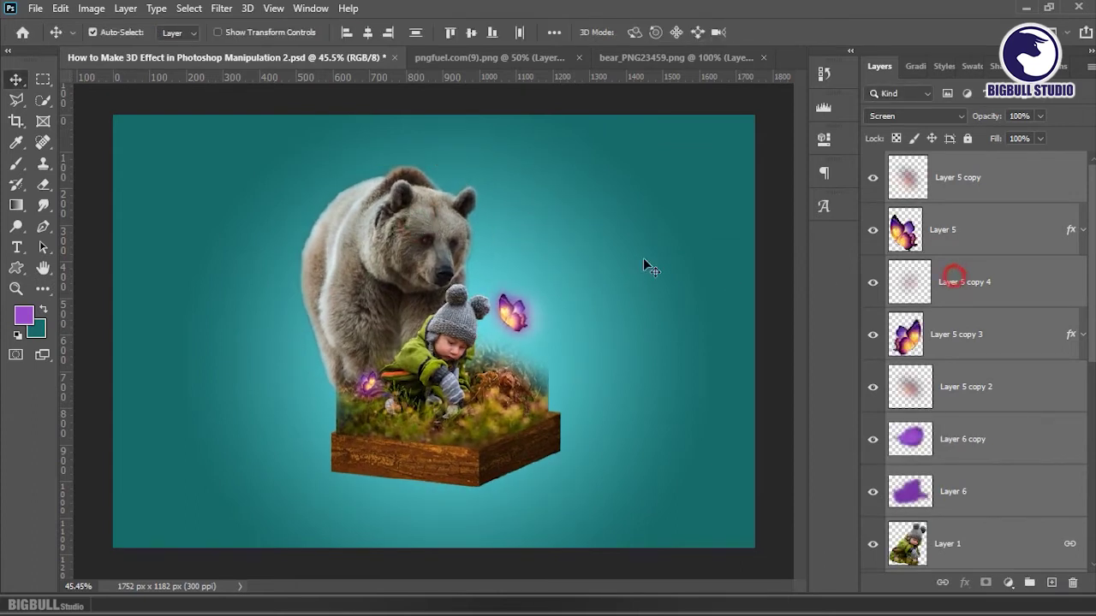
Step: Enlarge the bear to about 114% and shift it slightly right and down
click(410, 240)
key(ctrl+t)
key(ctrl+plus)
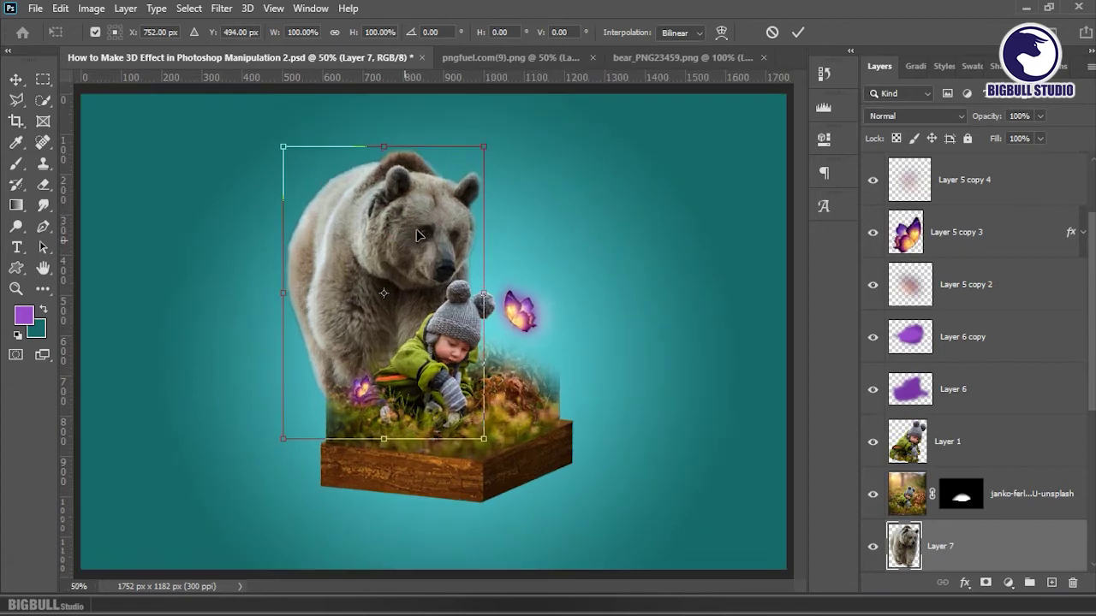
drag(417, 235, 410, 262)
drag(276, 173, 264, 154)
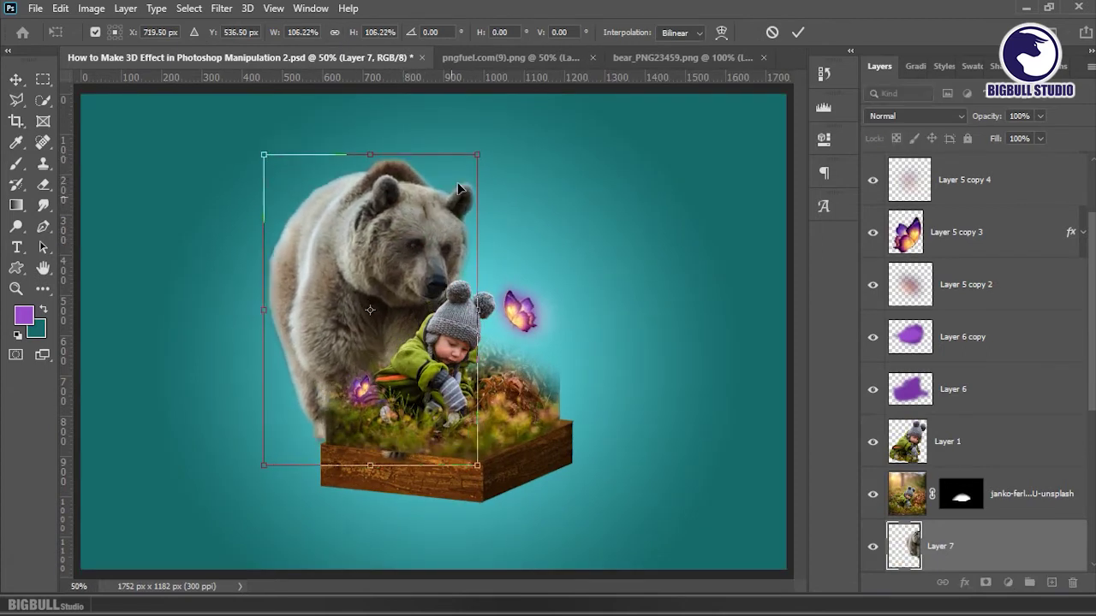
drag(477, 155, 491, 129)
drag(419, 210, 411, 225)
drag(270, 149, 245, 111)
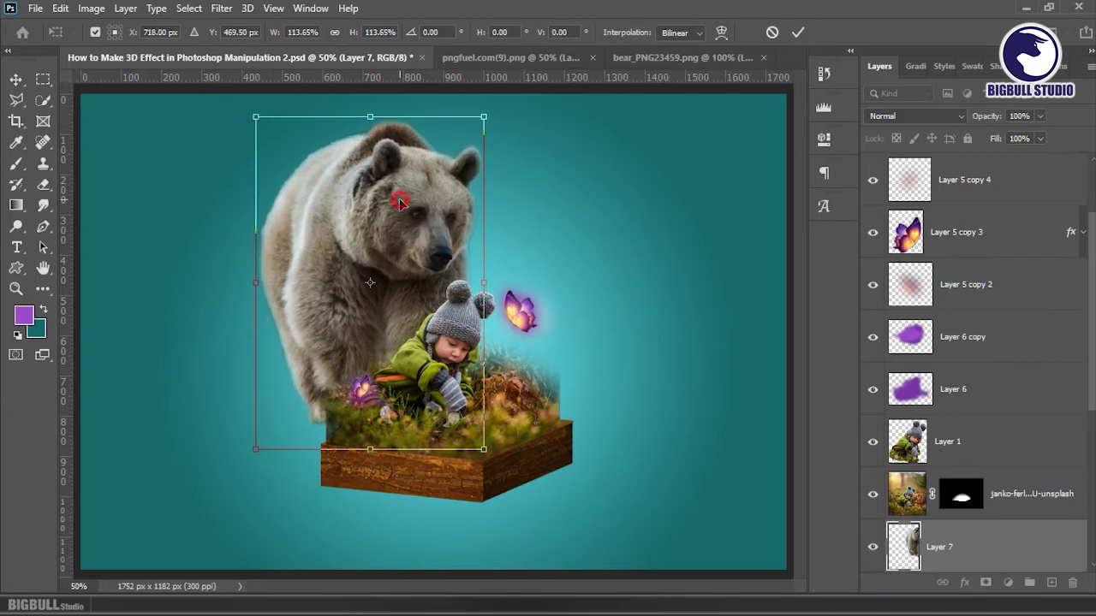
key(Return)
scroll(388, 202, up, 1)
drag(380, 193, 393, 211)
scroll(1010, 428, down, 3)
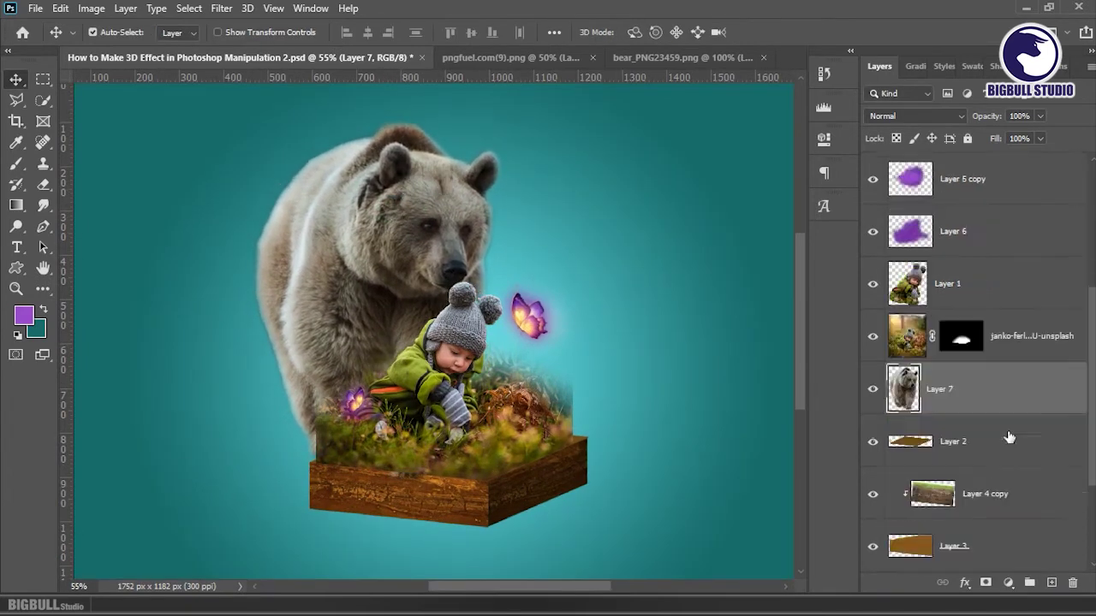
scroll(993, 479, down, 2)
Step: Add a white layer mask to the bear layer and reset colours to black and white
click(986, 582)
key(d)
key(x)
key(b)
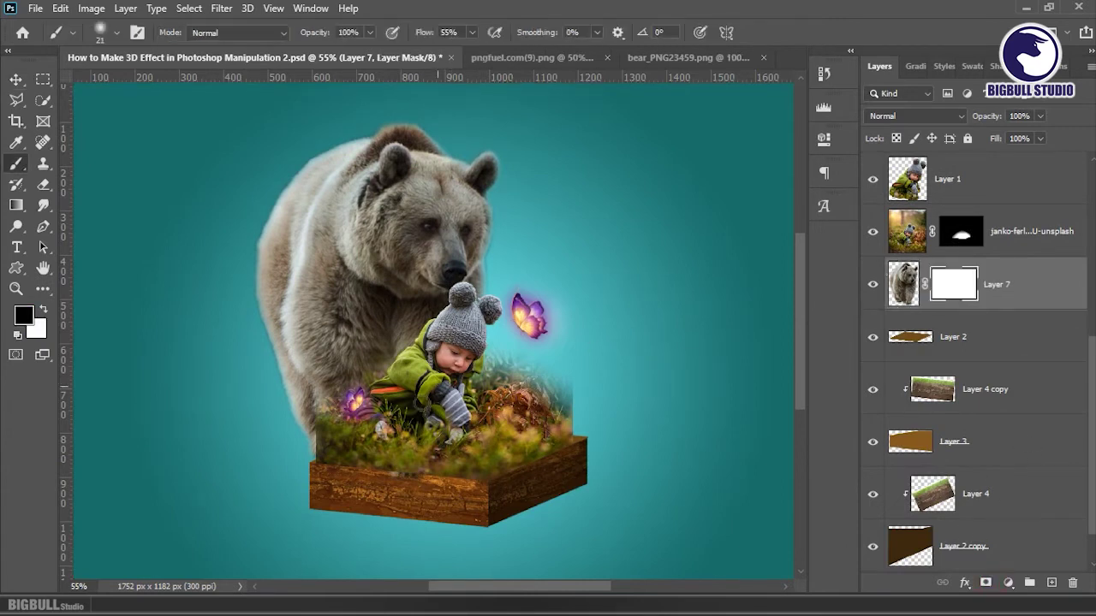
scroll(357, 447, up, 2)
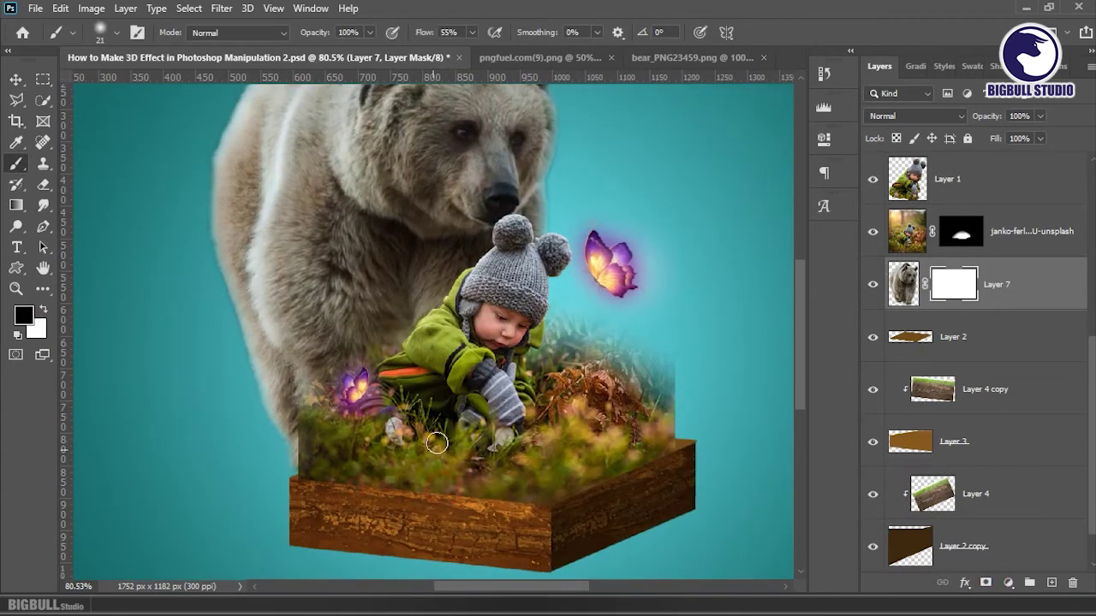
key(v)
Step: Target the grass photo's mask with a 47 px soft brush
click(1020, 235)
click(969, 234)
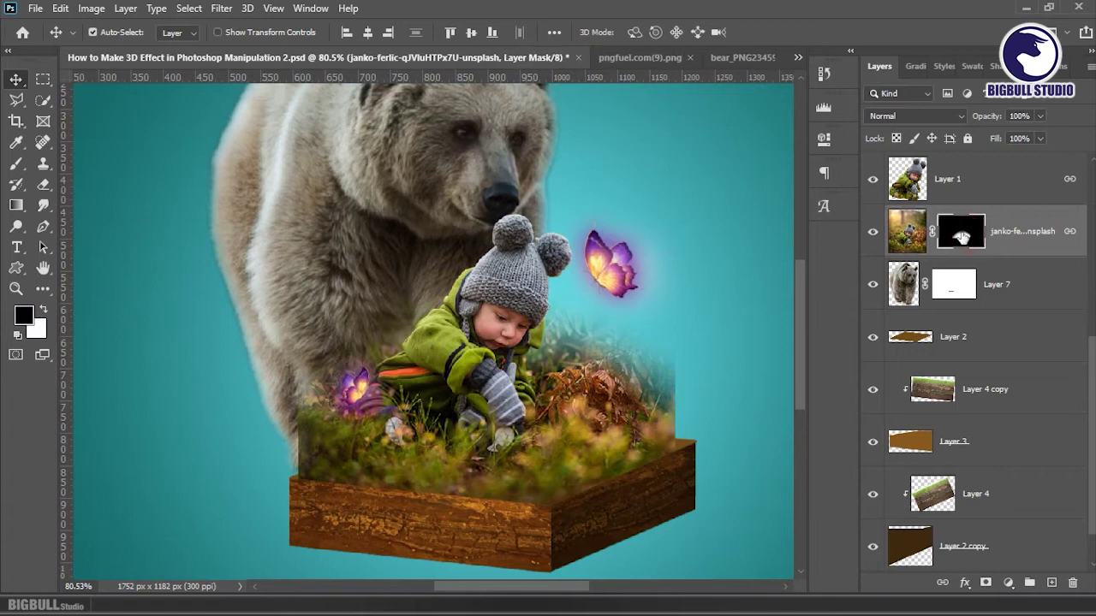
key(b)
right_click(663, 279)
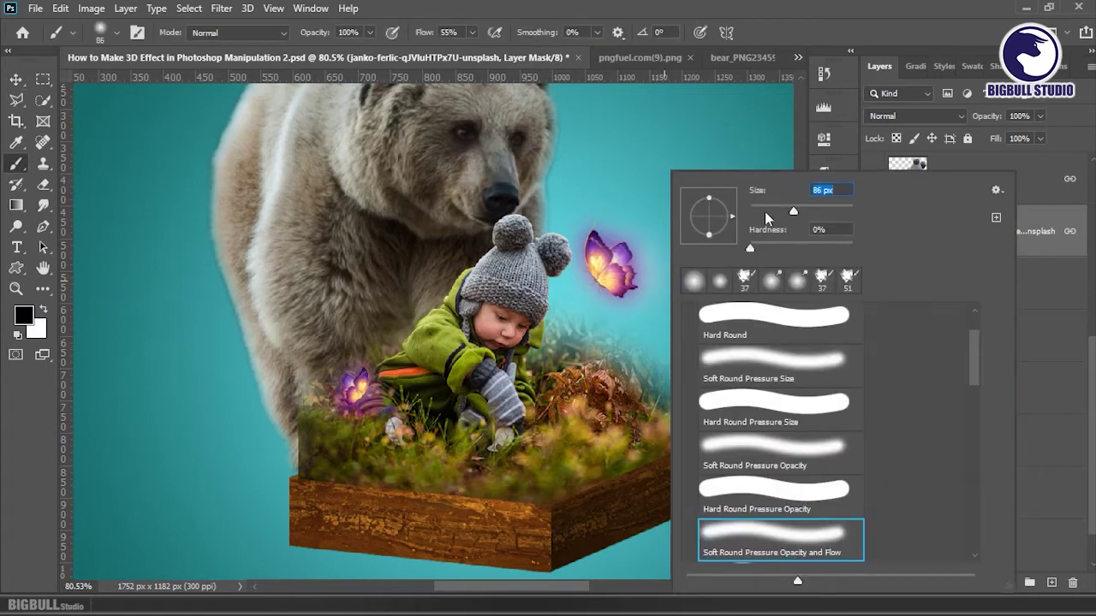
text(47)
key(Return)
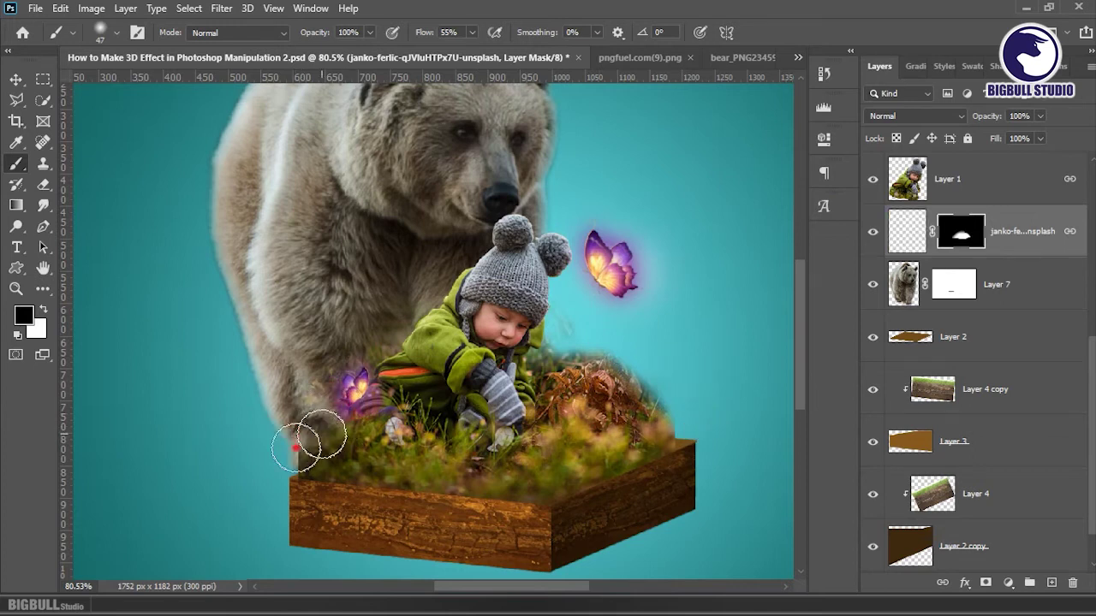
Step: Mask the grass near the flower, bear fur and box corner, revealing more around the boy's hand
drag(350, 391, 364, 380)
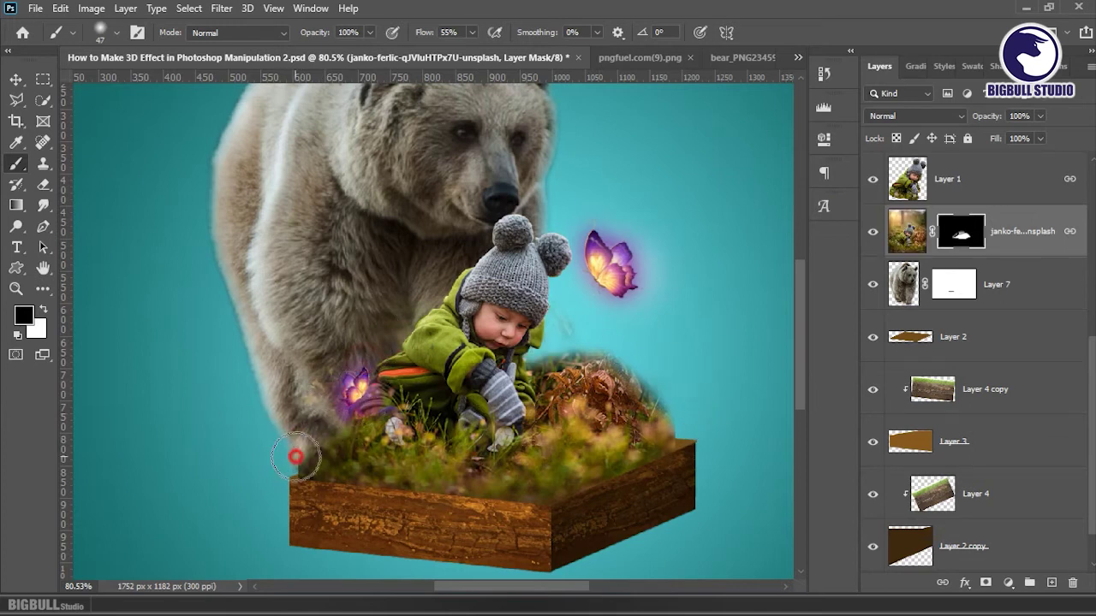
mouse_move(289, 466)
mouse_down()
mouse_move(299, 448)
mouse_move(289, 455)
mouse_up()
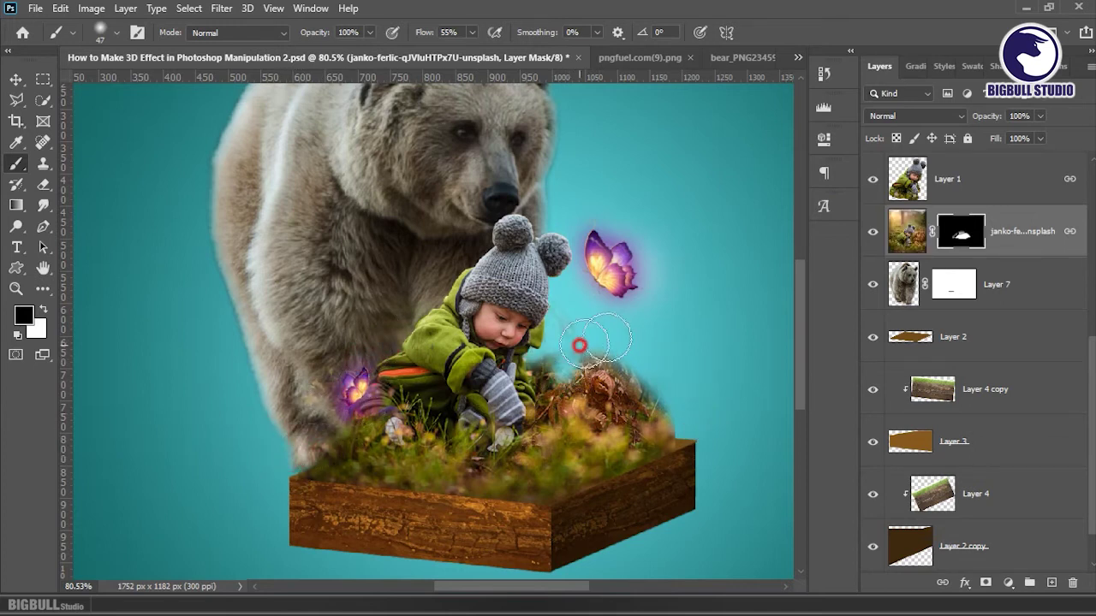
key(x)
drag(563, 381, 625, 377)
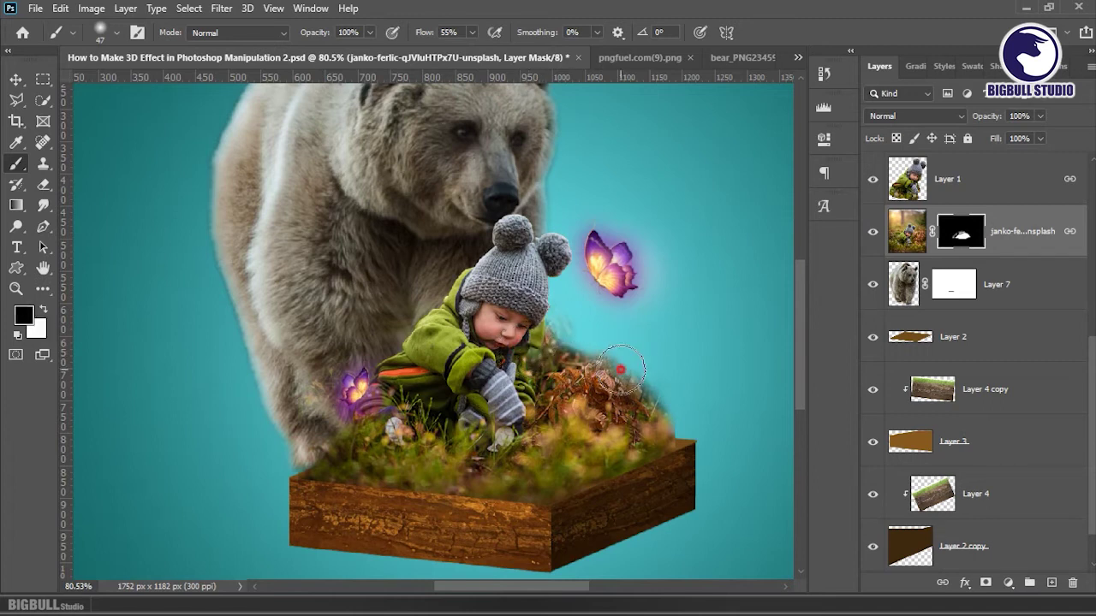
key(x)
drag(685, 435, 679, 294)
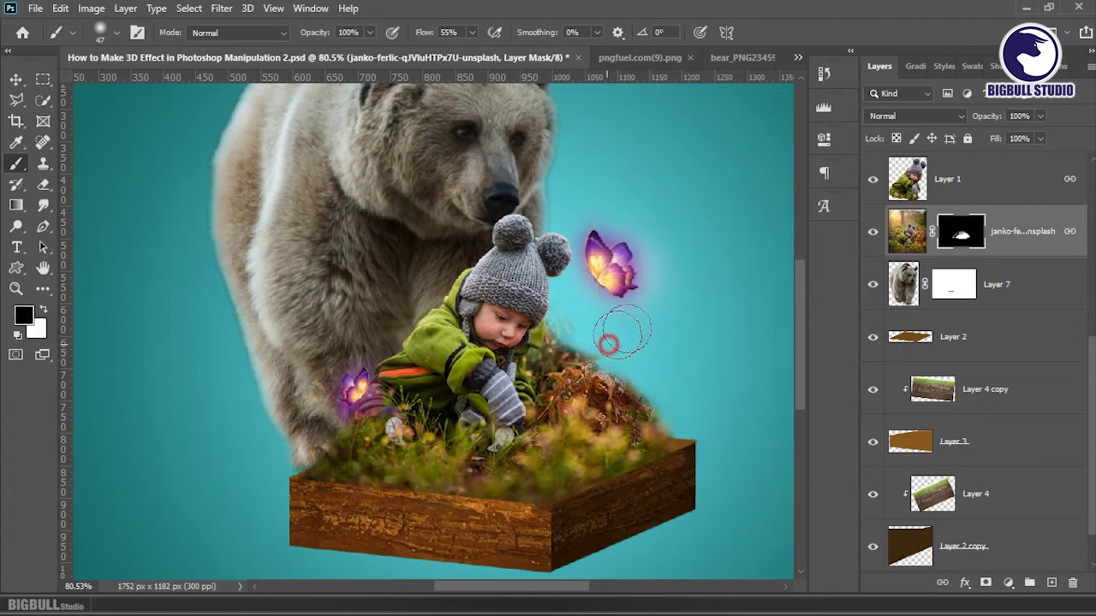
scroll(679, 294, down, 1)
scroll(679, 293, down, 2)
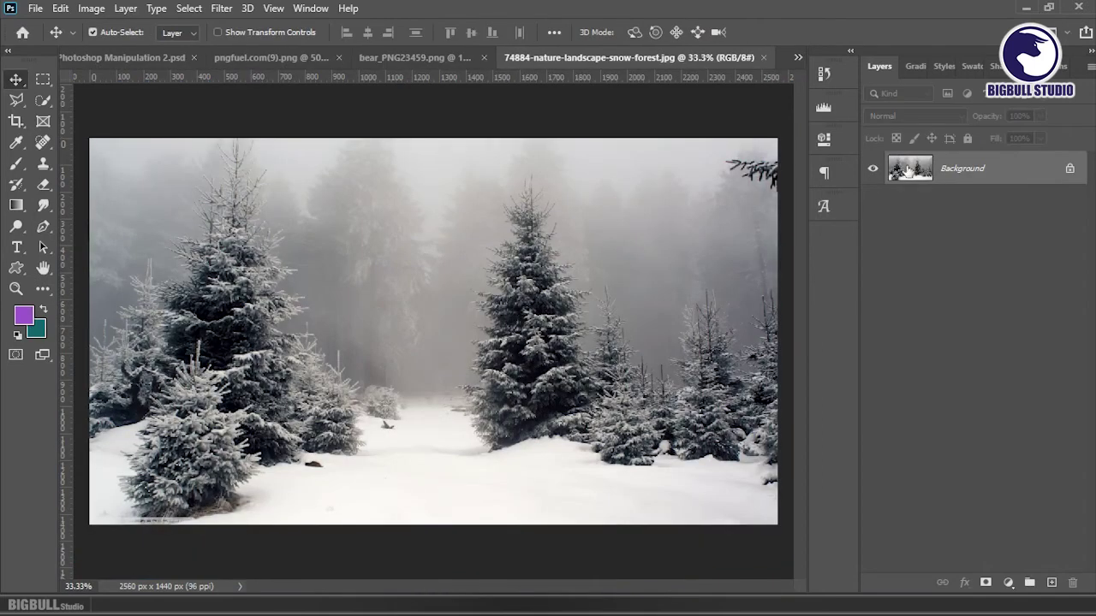
Step: Bring the snow forest image into the composite and place its layer below the bear
drag(1034, 175, 154, 57)
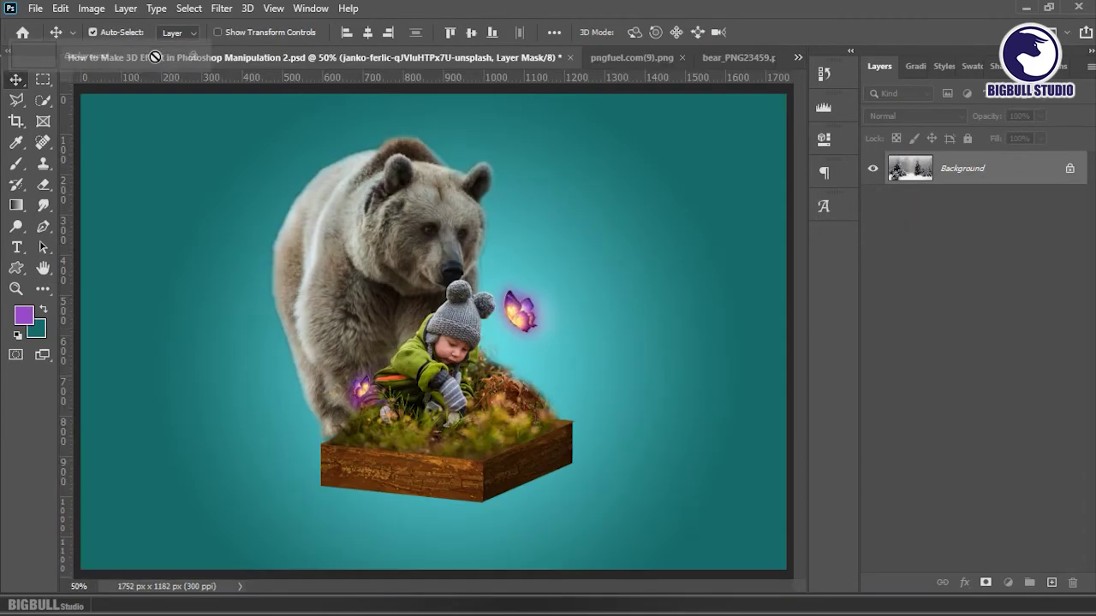
drag(154, 57, 467, 264)
scroll(984, 376, down, 1)
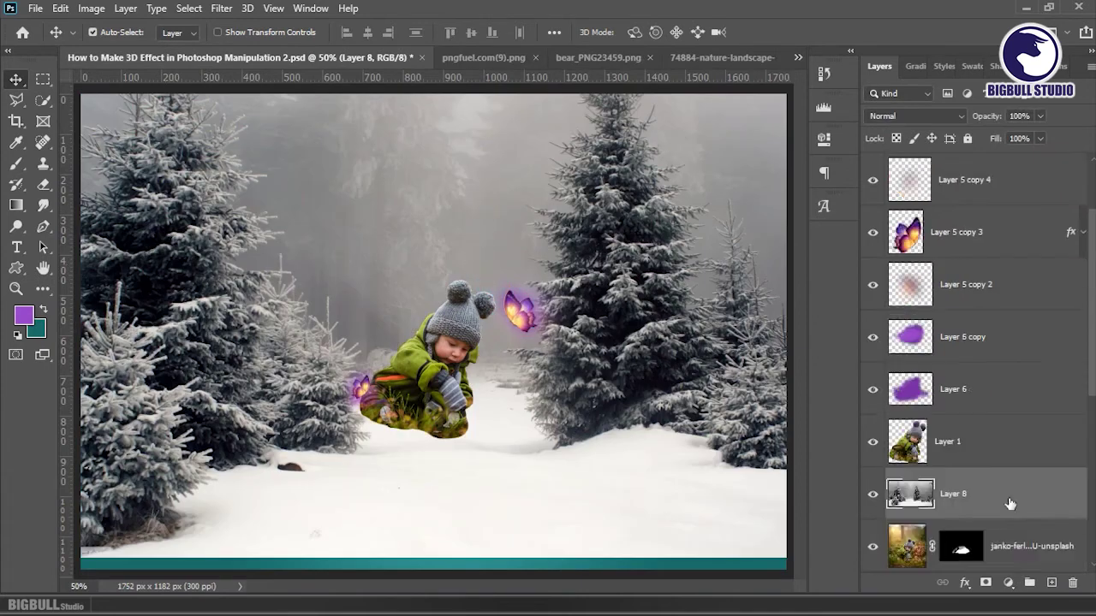
scroll(985, 377, down, 3)
drag(992, 347, 1004, 467)
Step: Scale the forest image to about 49%, flip it horizontally, shift it into place and commit
key(ctrl+t)
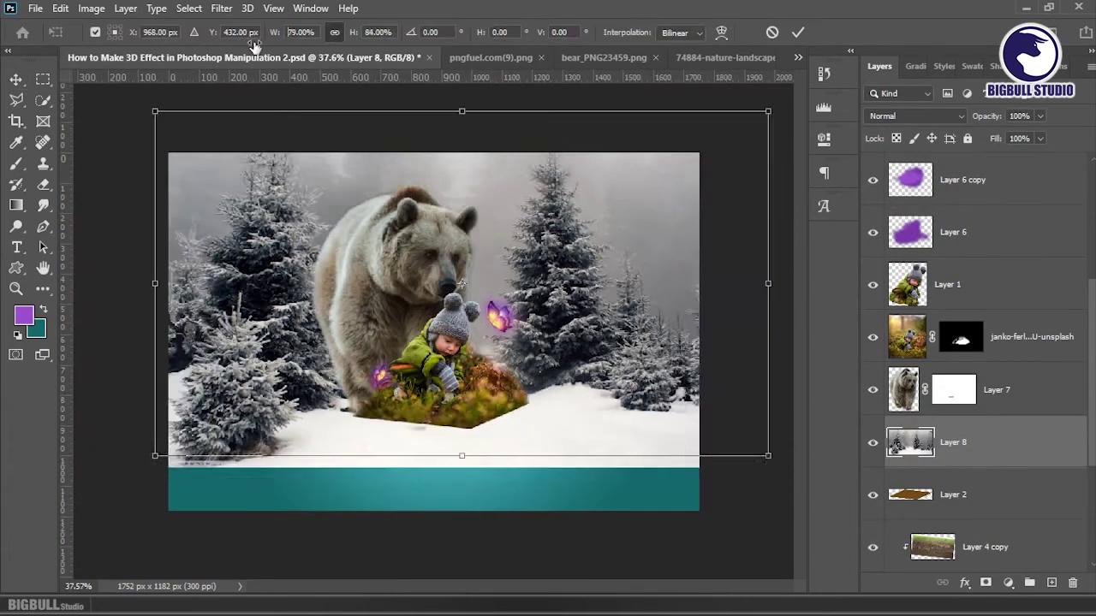
key(ctrl+minus)
drag(160, 140, 237, 161)
drag(523, 270, 568, 289)
right_click(541, 271)
click(582, 543)
drag(220, 182, 196, 208)
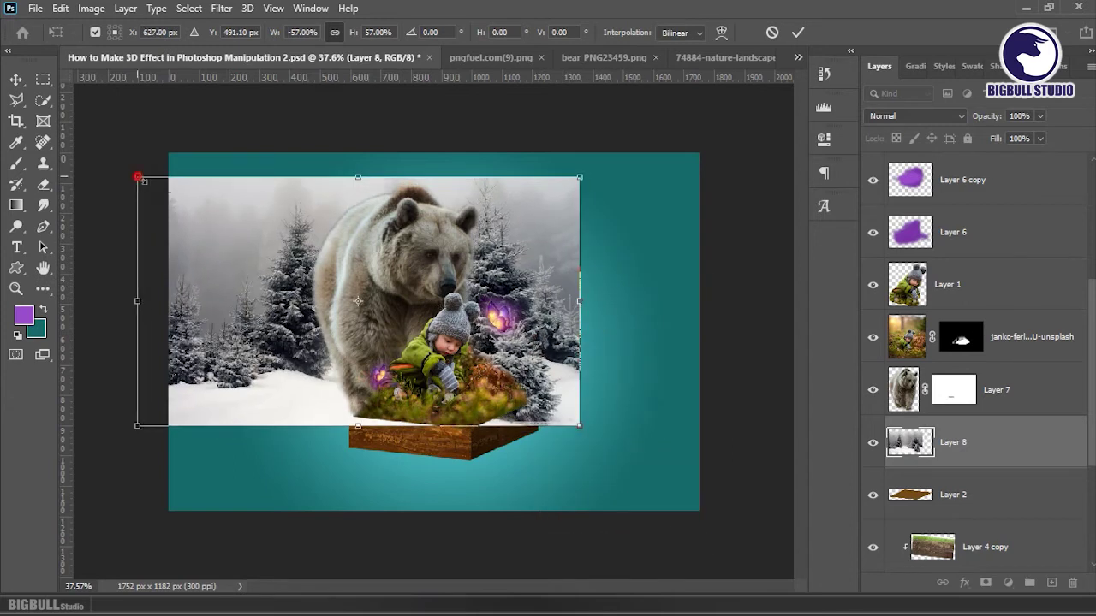
key(ctrl+plus)
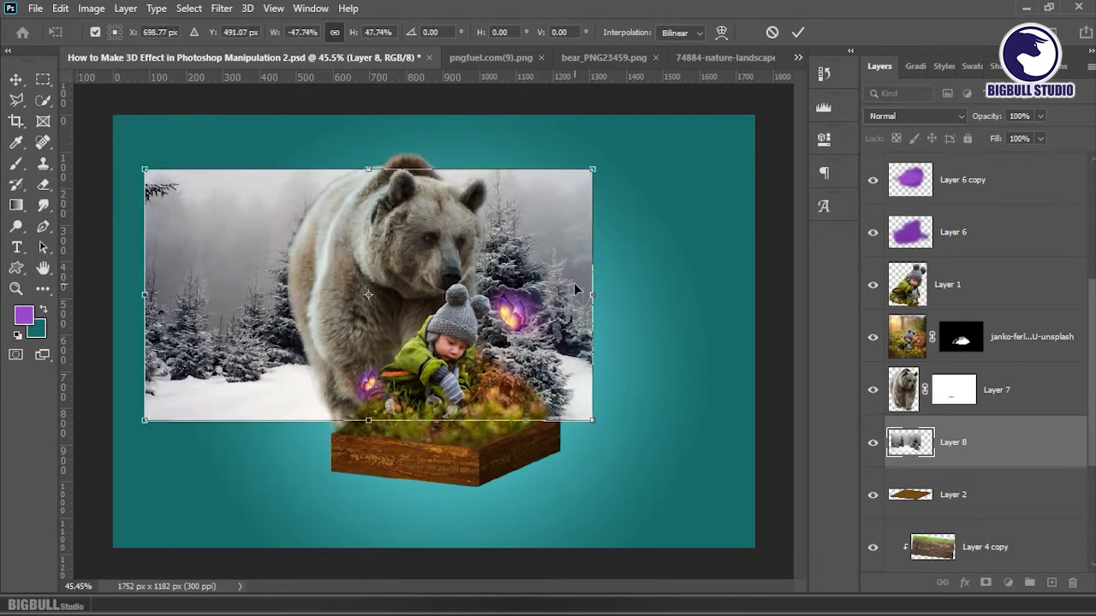
drag(573, 283, 565, 271)
drag(132, 158, 125, 163)
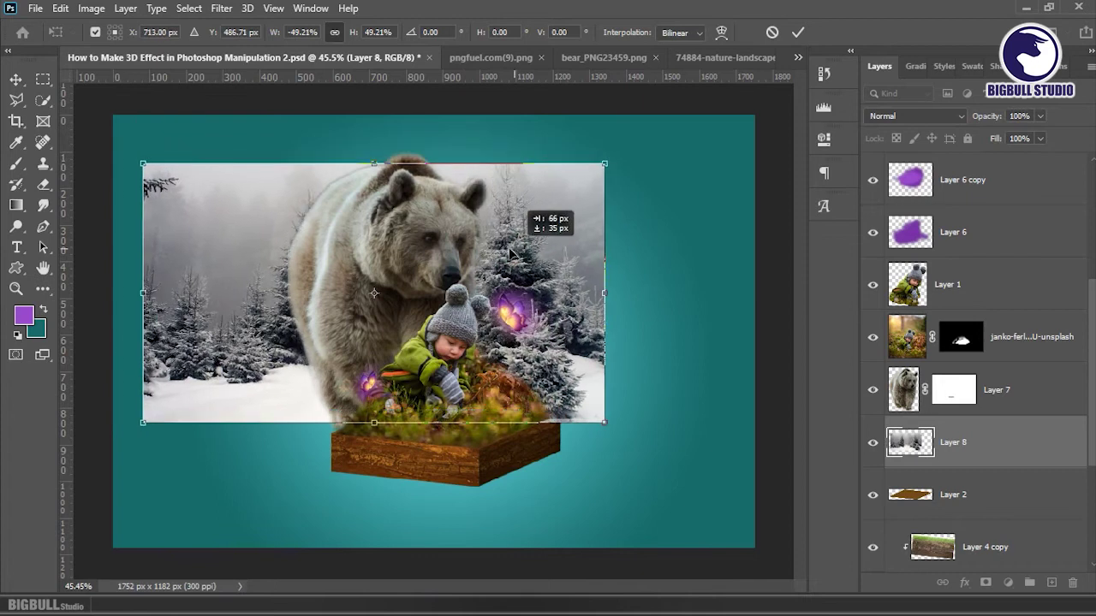
drag(495, 246, 505, 245)
key(Return)
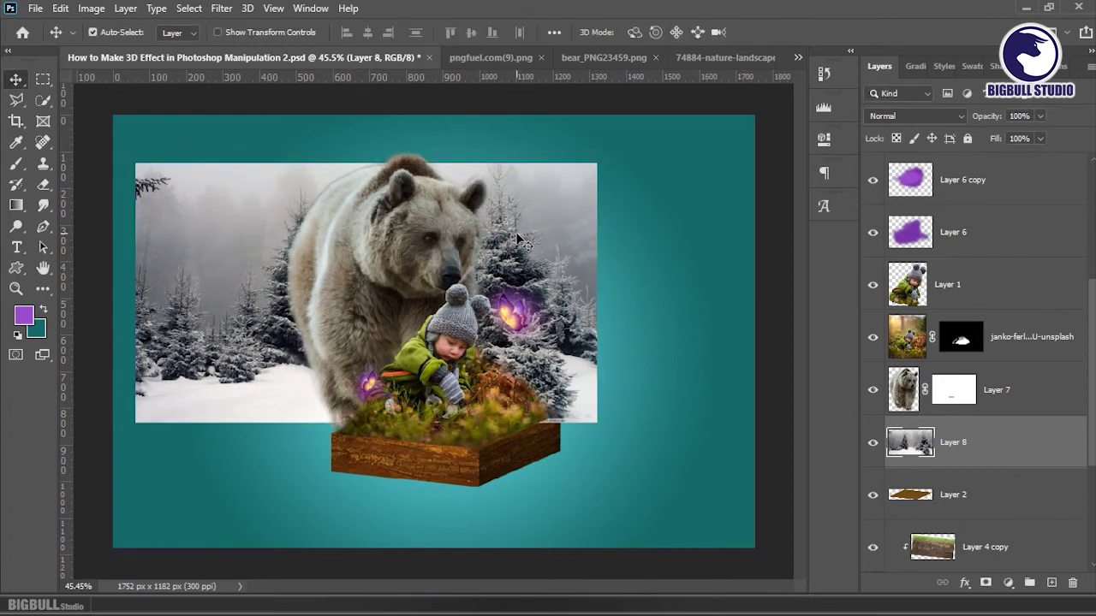
Step: Fit the composite to the window and save it; a trial forest move is undone
key(z)
right_click(521, 239)
click(537, 247)
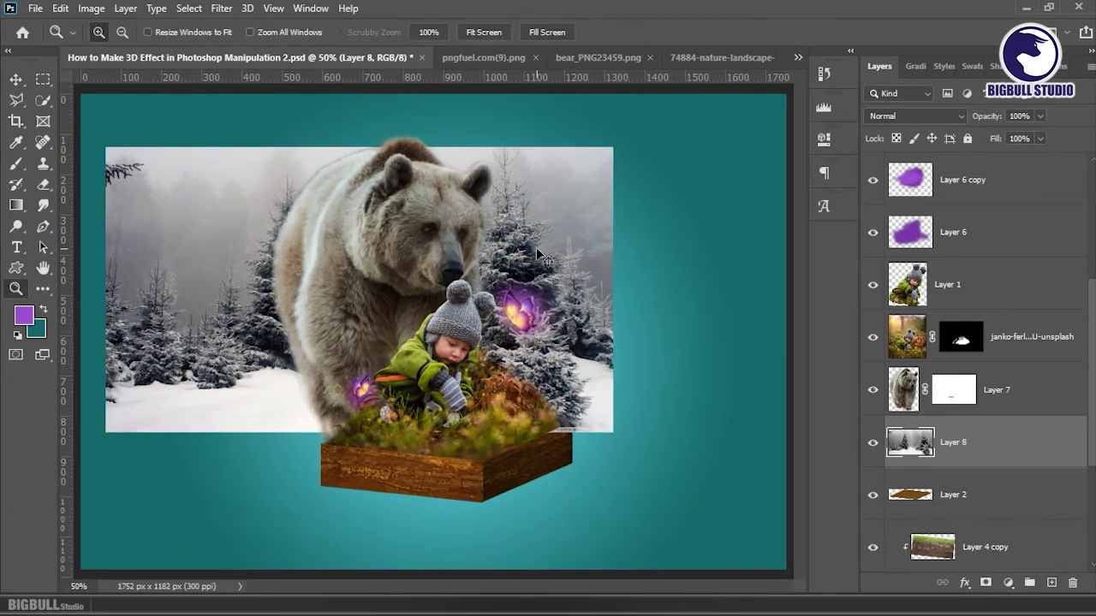
key(ctrl+s)
key(v)
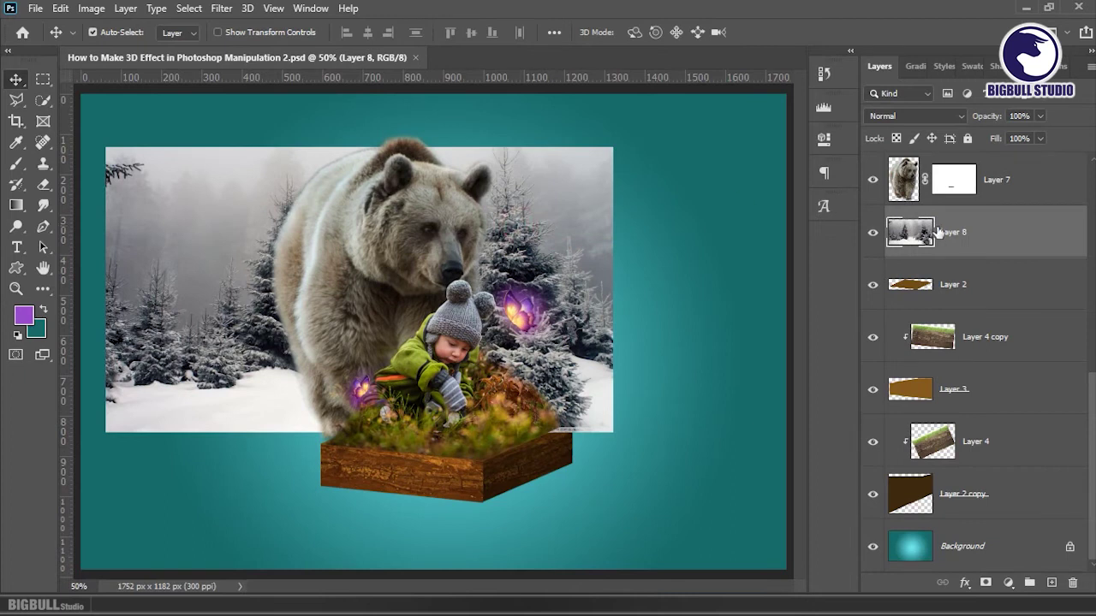
scroll(573, 351, up, 1)
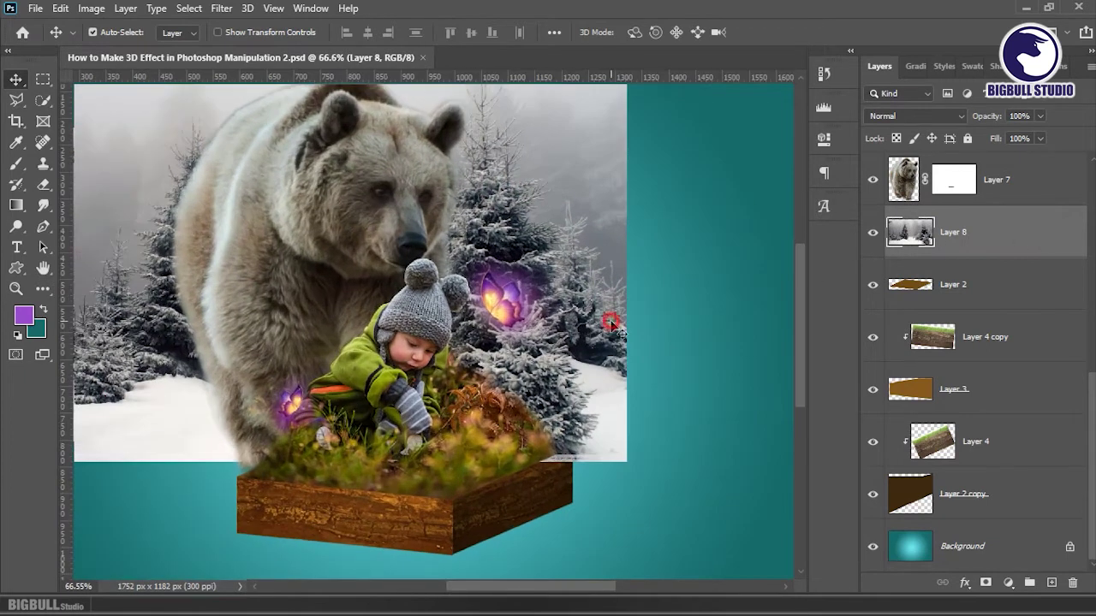
drag(609, 350, 599, 336)
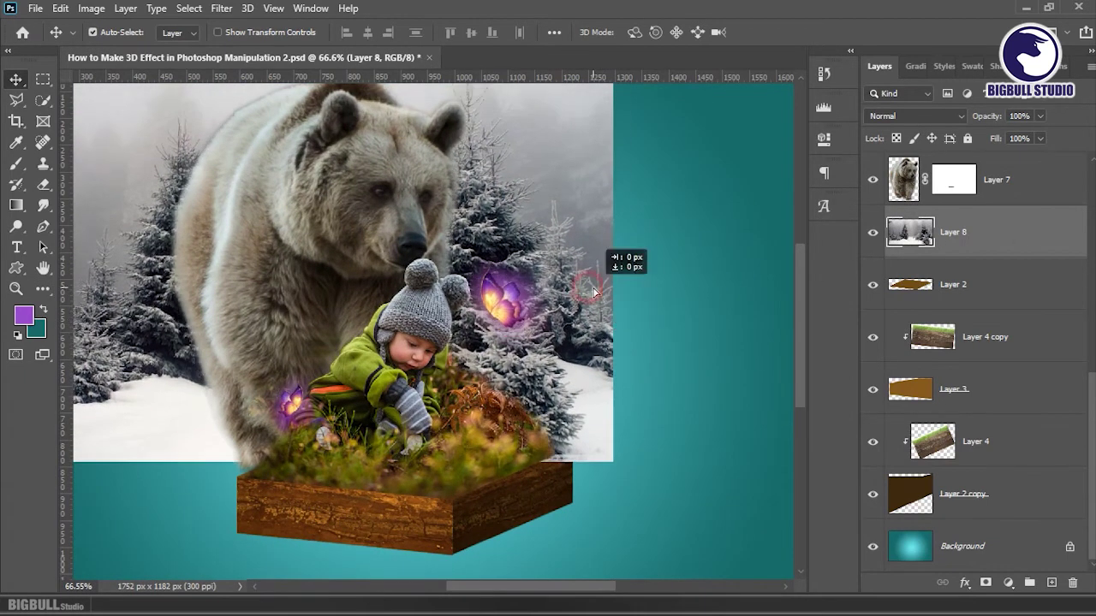
key(ctrl+z)
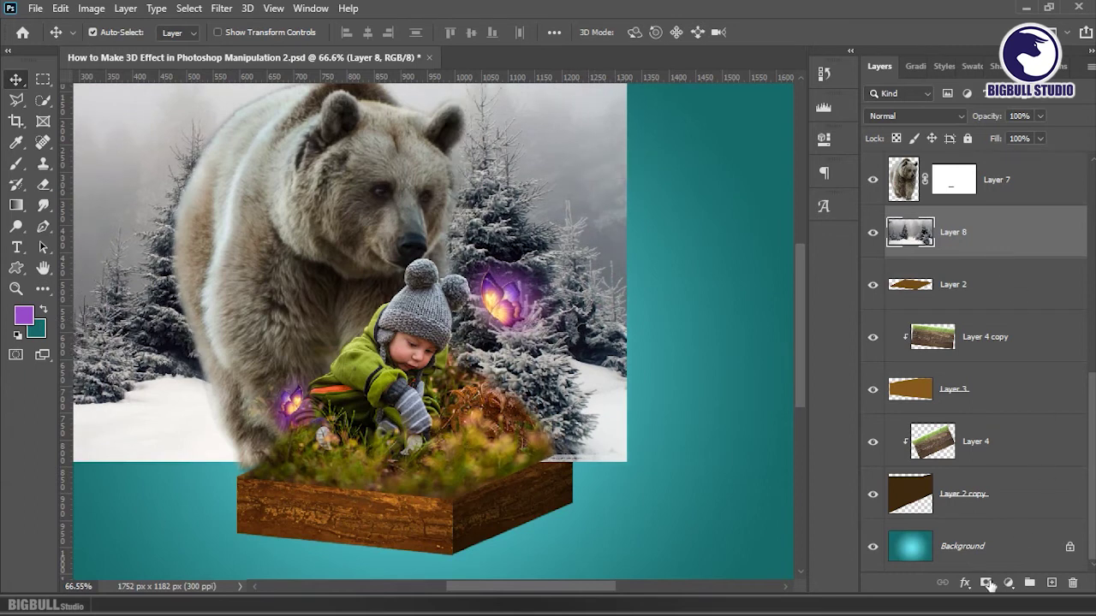
Step: Add a white layer mask to Layer 8 and switch to the Brush tool
click(987, 583)
scroll(541, 395, down, 1)
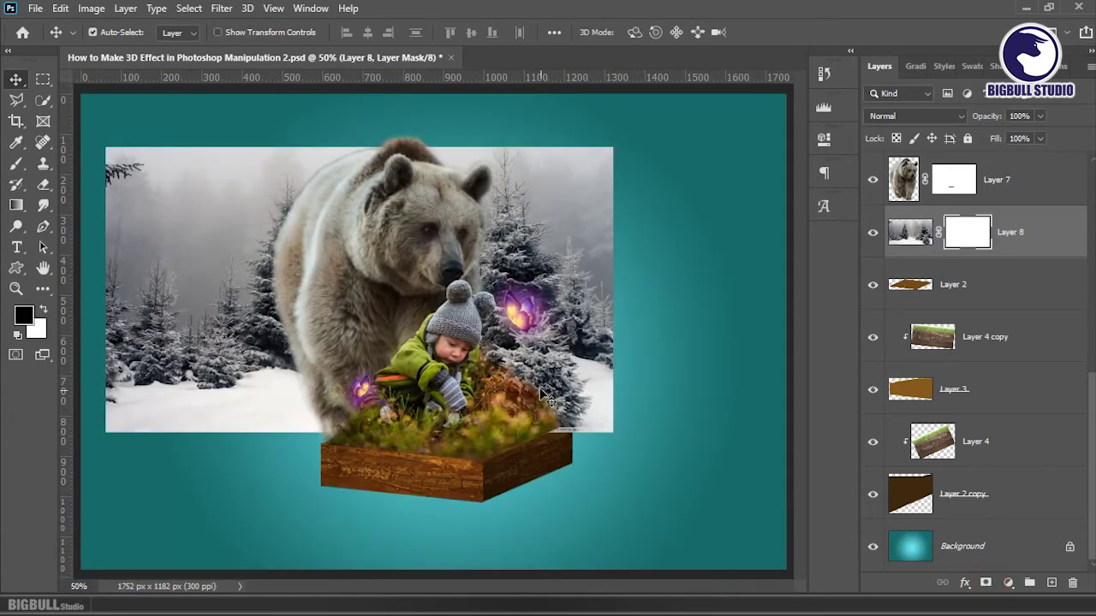
click(14, 208)
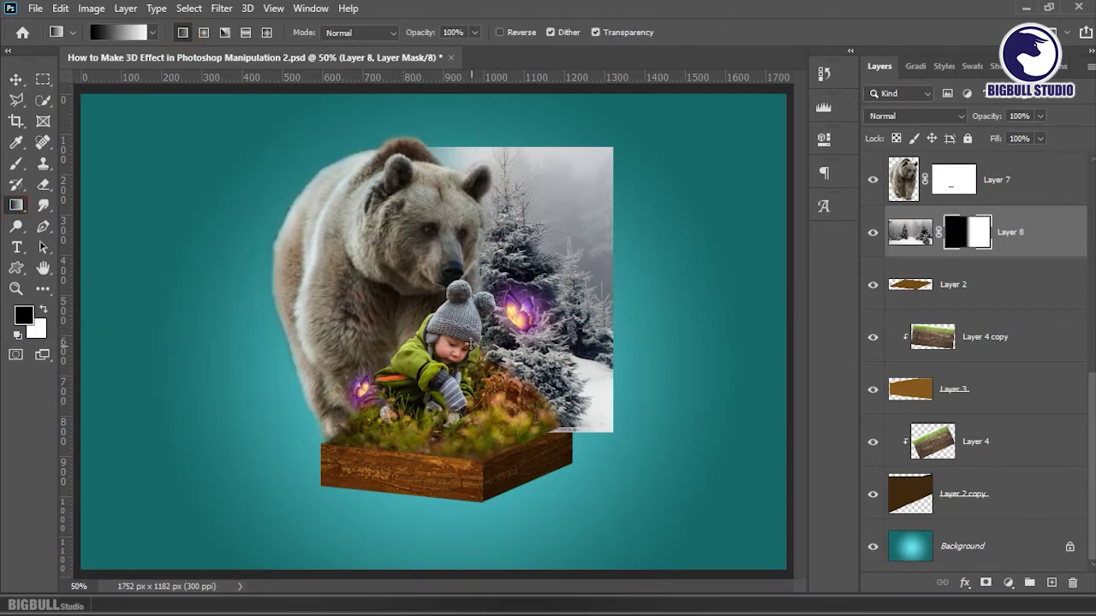
scroll(459, 267, up, 1)
click(17, 164)
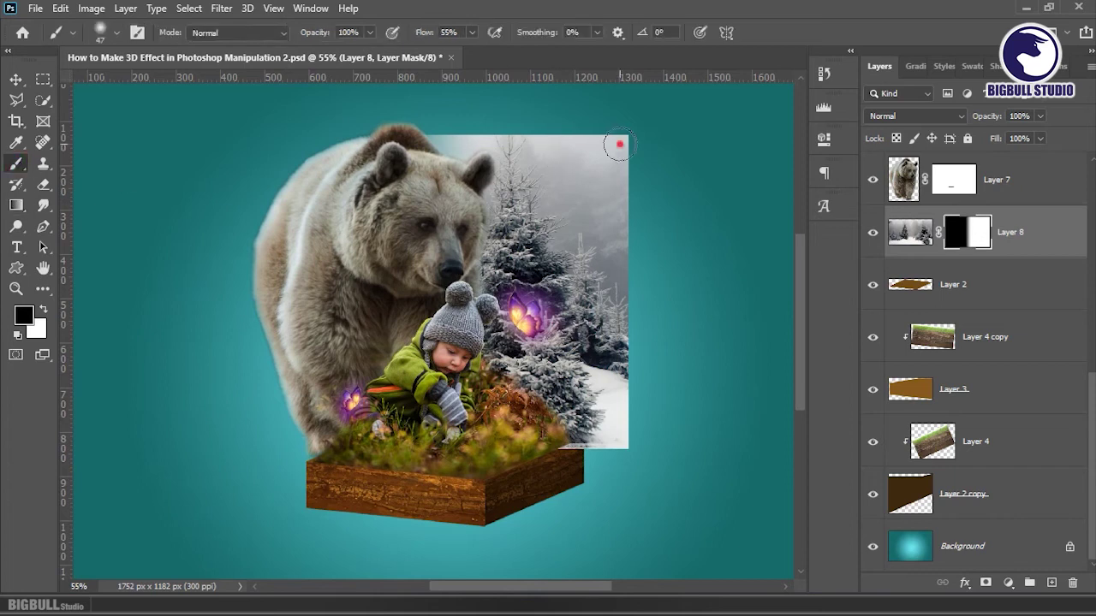
scroll(619, 144, up, 1)
Step: Choose the Kyle's Ultimate Pastel Palooza brush preset
right_click(650, 166)
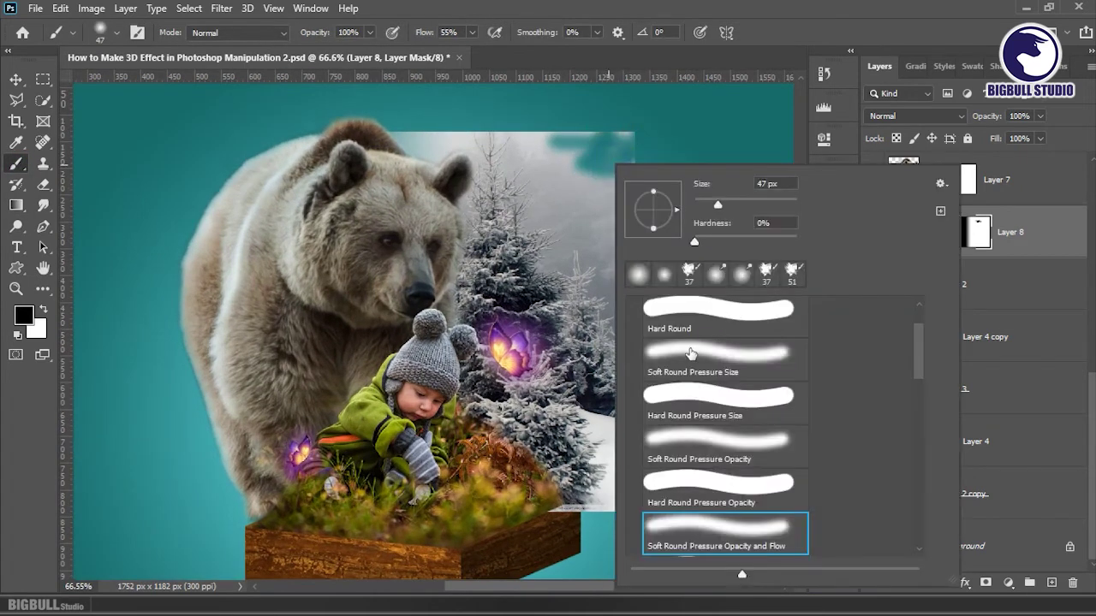
scroll(690, 353, down, 2)
scroll(698, 369, down, 2)
scroll(711, 394, down, 3)
click(703, 512)
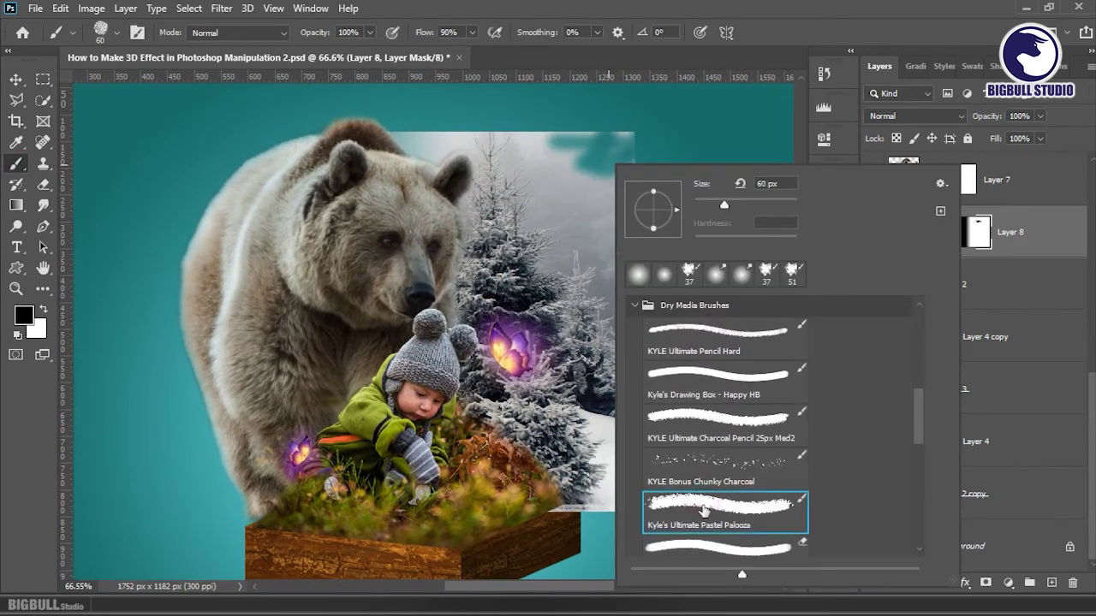
key(Return)
Step: Paint black on the mask to hide the grey backdrop at top-right and above the treetop
mouse_move(543, 159)
mouse_down()
mouse_move(523, 182)
mouse_move(589, 268)
mouse_move(613, 365)
mouse_move(604, 510)
mouse_up()
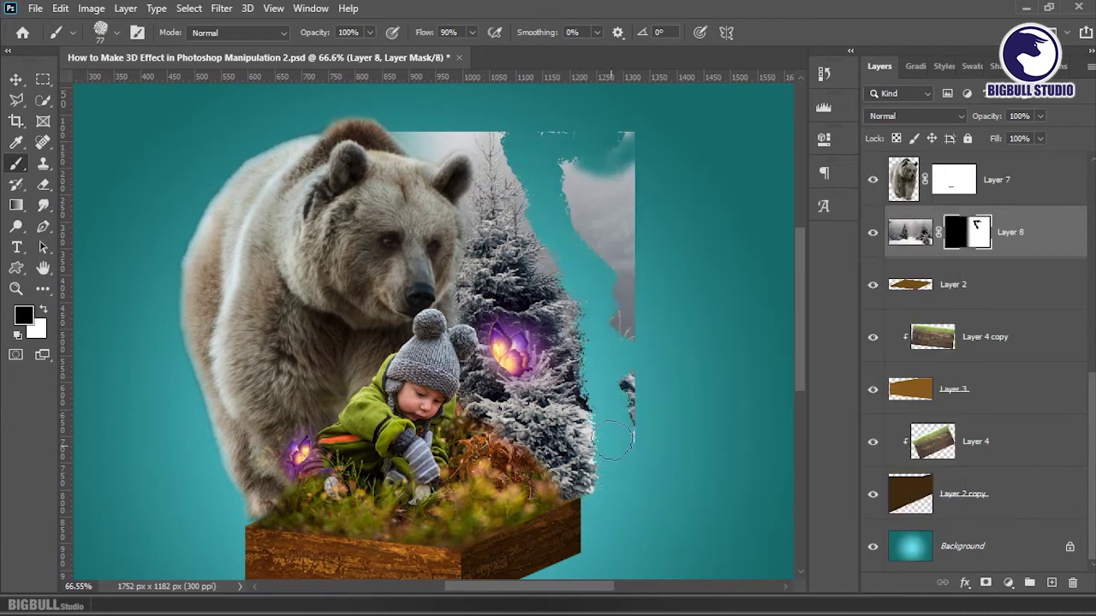
scroll(597, 273, up, 1)
mouse_move(637, 116)
mouse_down()
mouse_move(569, 222)
mouse_move(606, 180)
mouse_up()
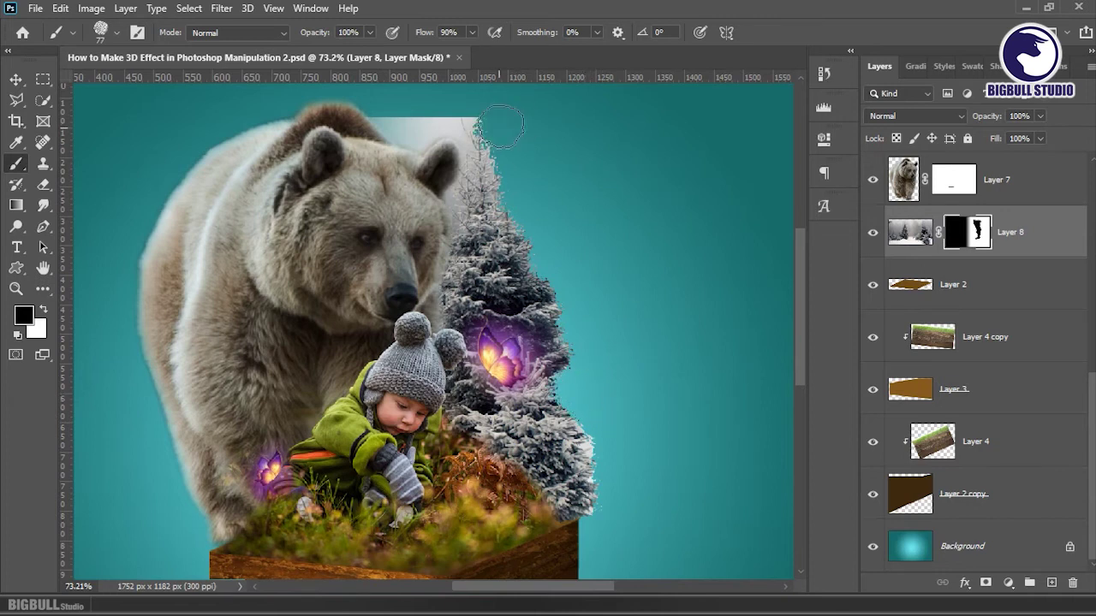
mouse_move(373, 111)
mouse_down()
mouse_move(435, 122)
mouse_move(446, 188)
mouse_up()
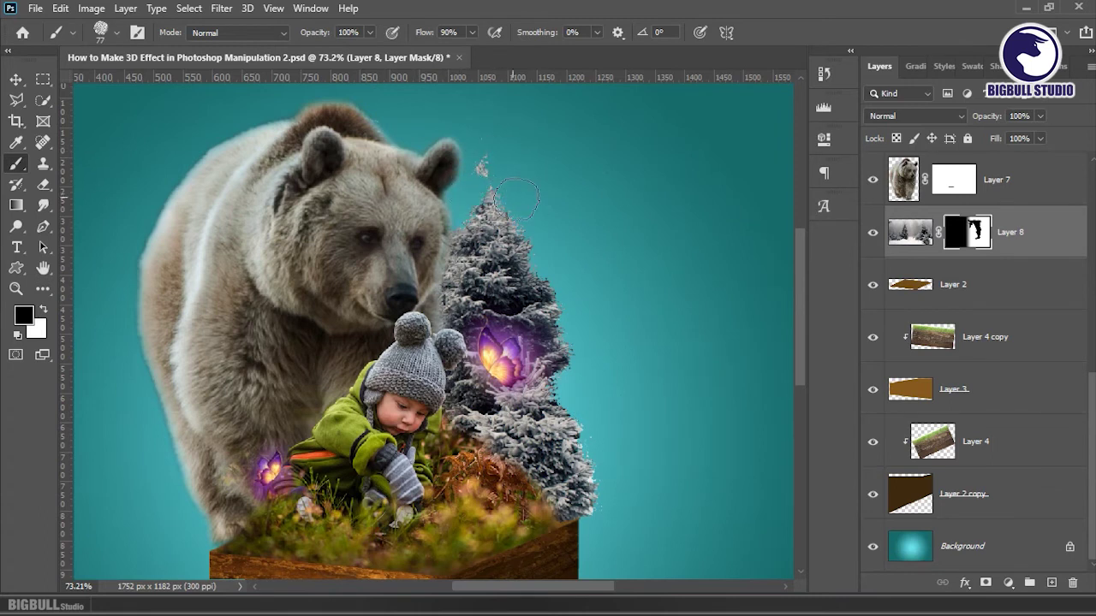
scroll(488, 178, up, 3)
Step: Mask away the tree fringe beside the bear's ear, painting with black
key(x)
key(x)
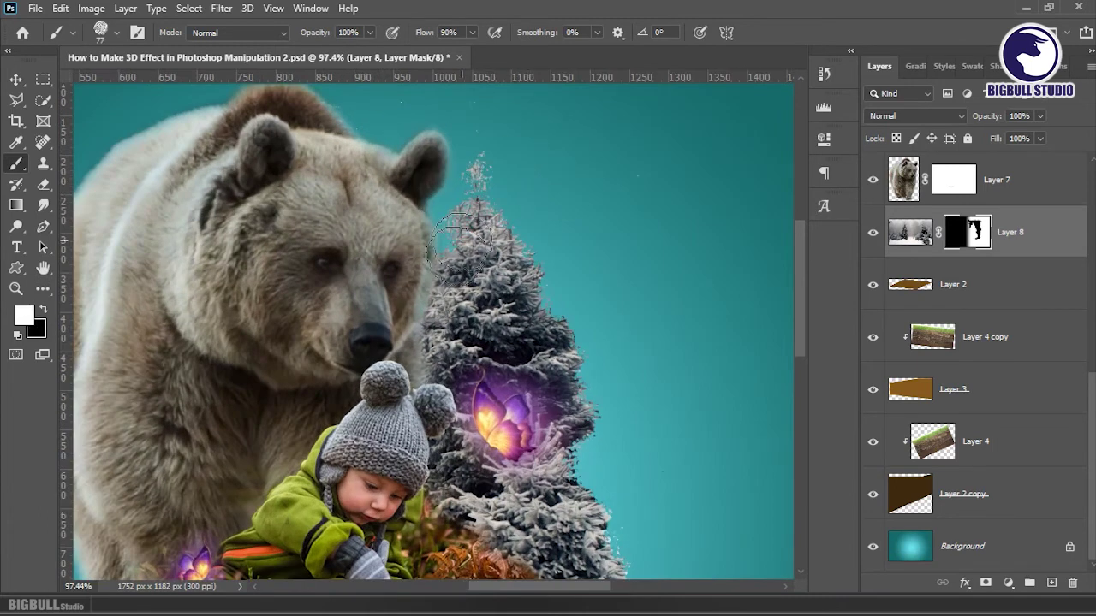
key(x)
drag(452, 171, 514, 172)
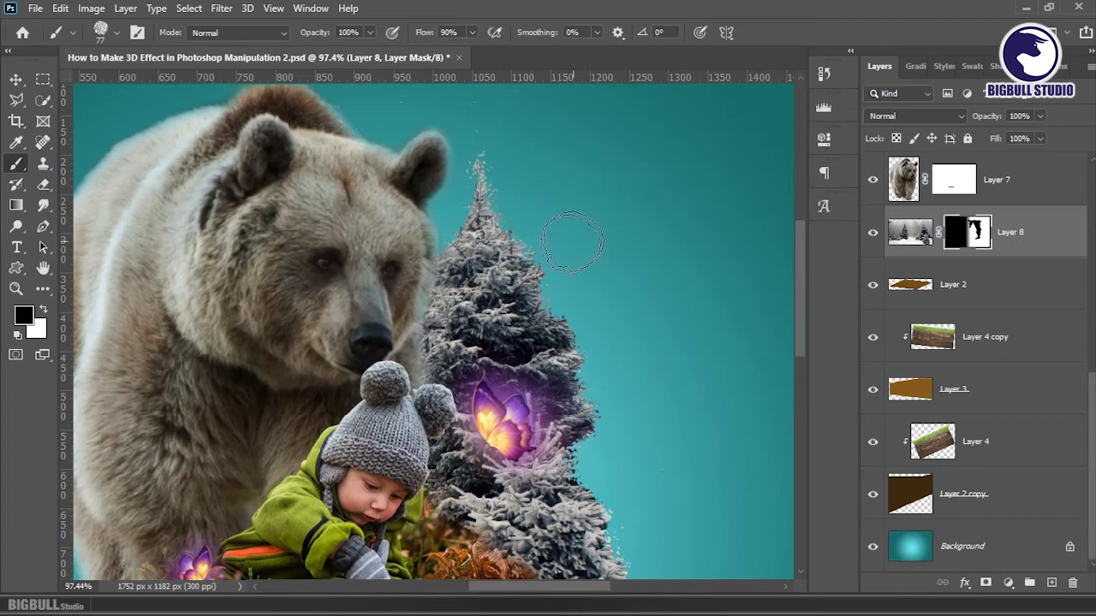
scroll(572, 242, down, 2)
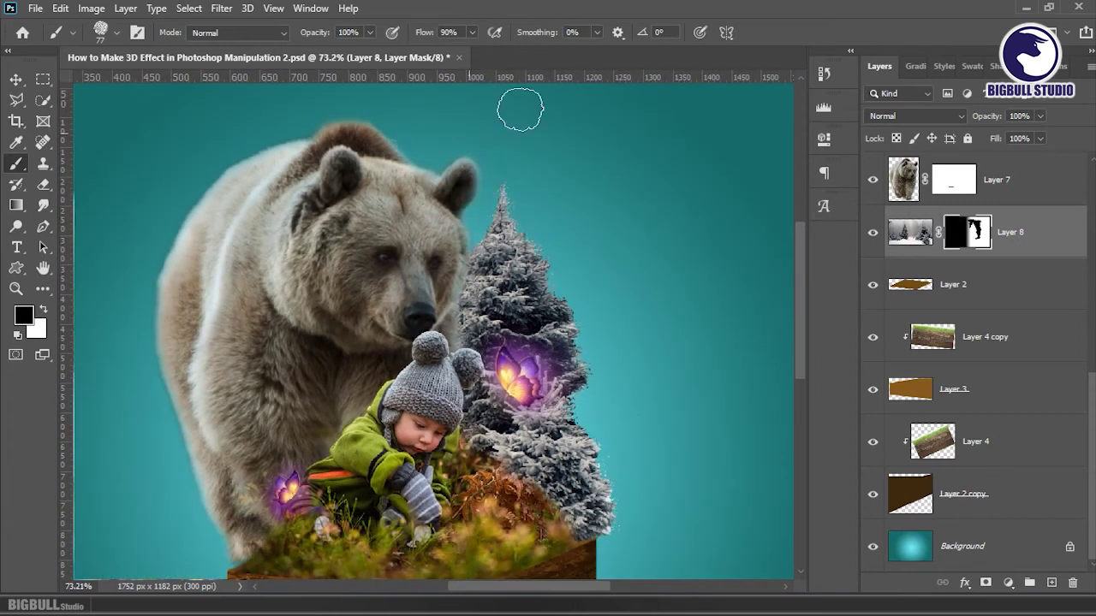
scroll(618, 205, down, 2)
key(z)
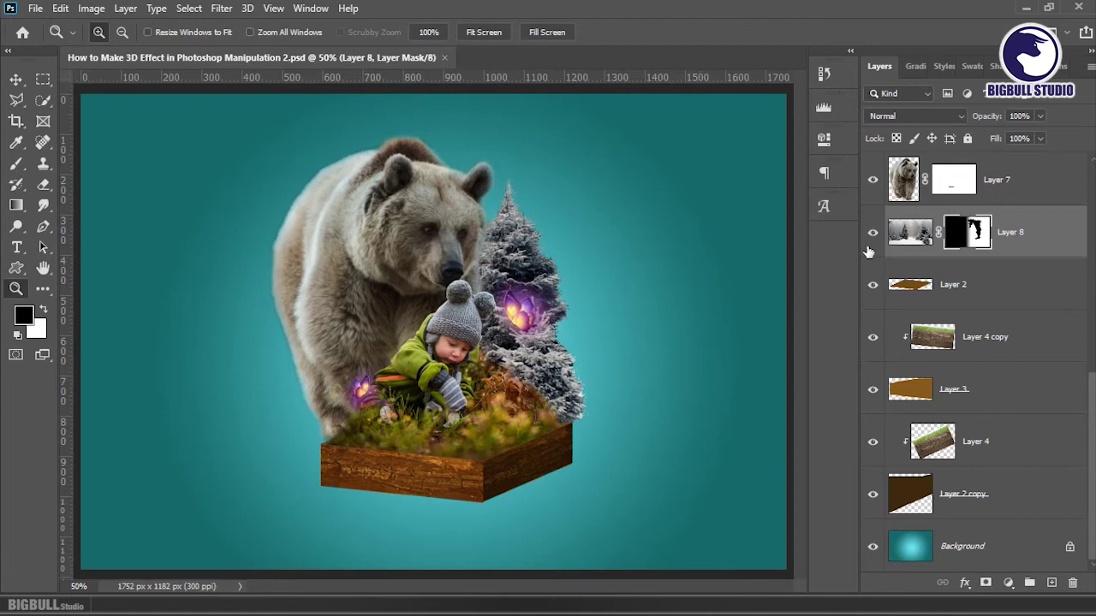
Step: Scale Layer 7 through Layer 2 copy down to about 83% and move them left
click(910, 232)
key(v)
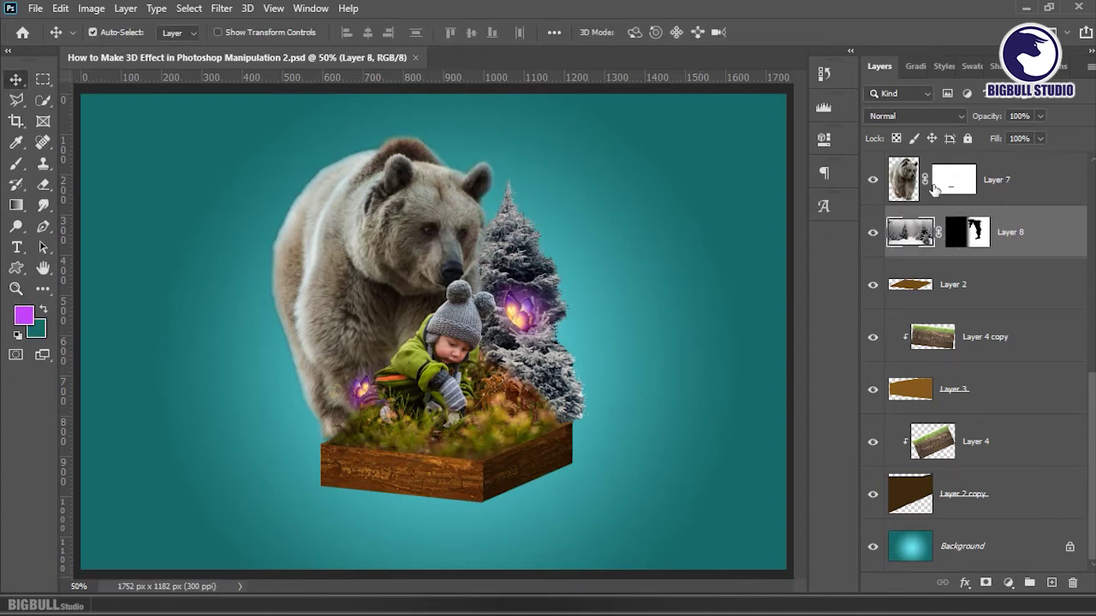
click(1005, 191)
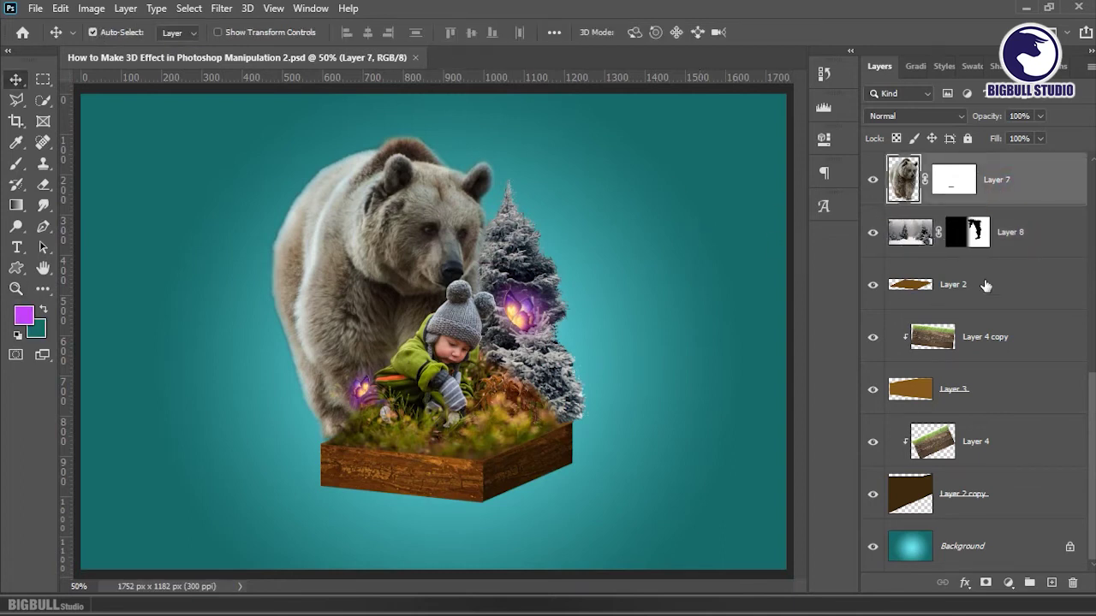
scroll(986, 285, up, 5)
scroll(976, 249, up, 3)
click(984, 187)
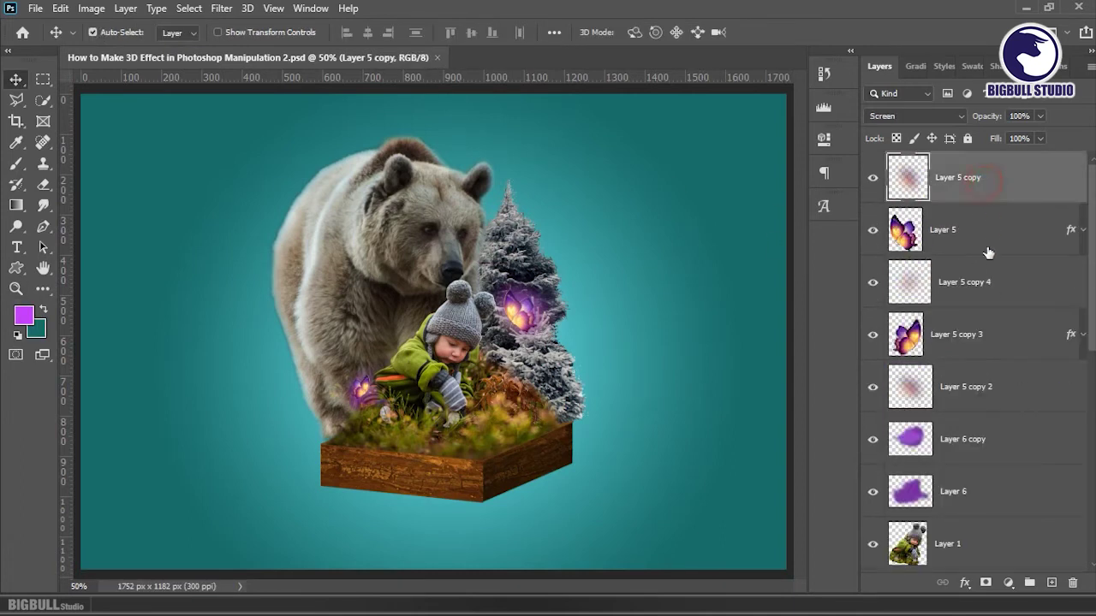
scroll(985, 257, down, 5)
scroll(991, 415, down, 3)
shift+click(1000, 493)
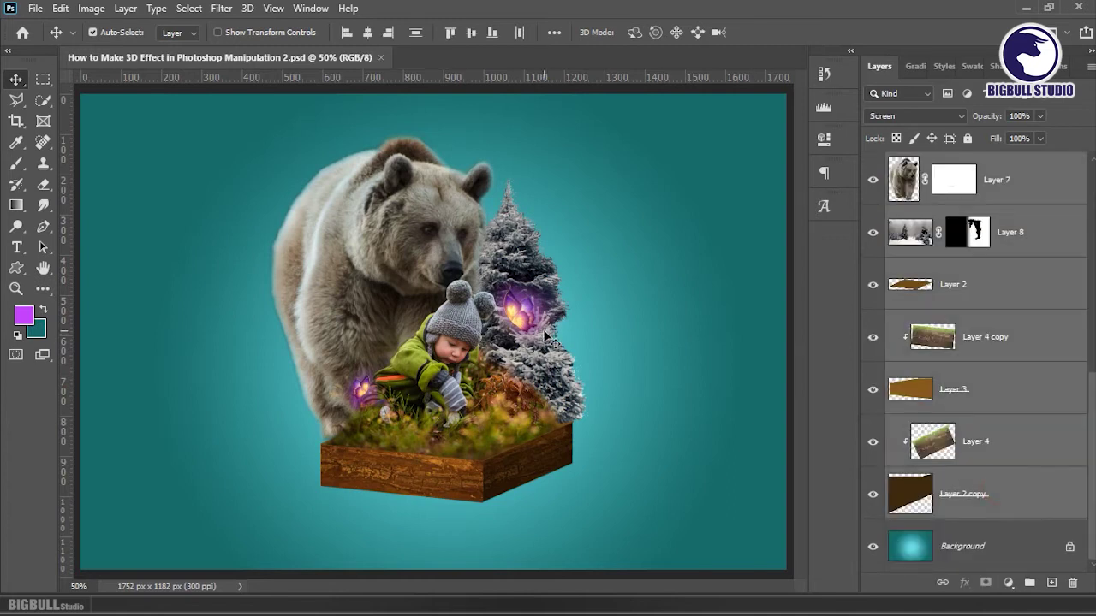
key(ctrl+t)
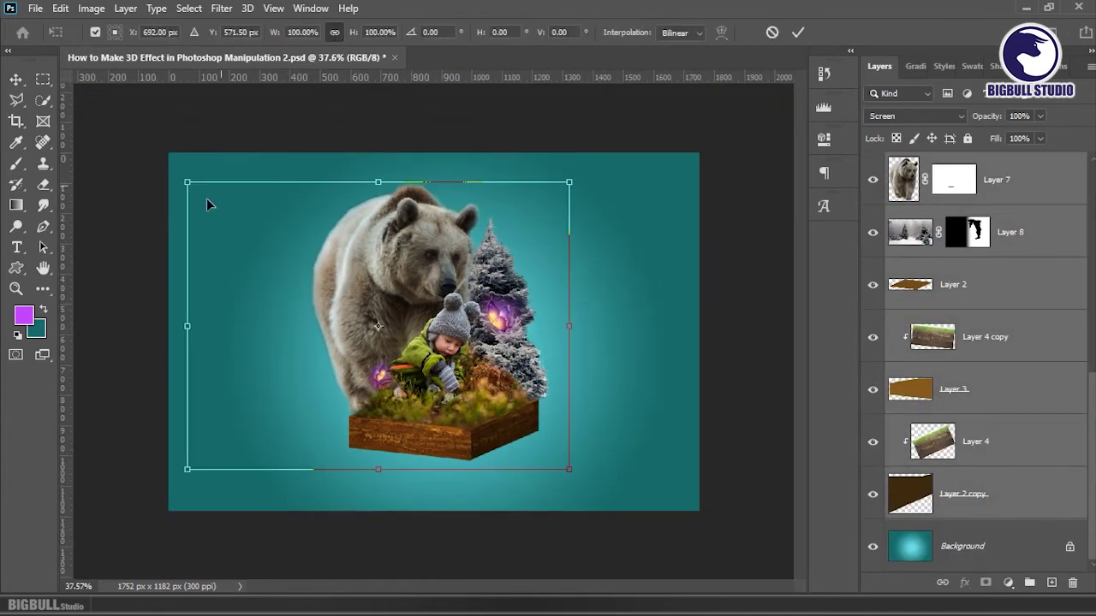
drag(186, 182, 252, 232)
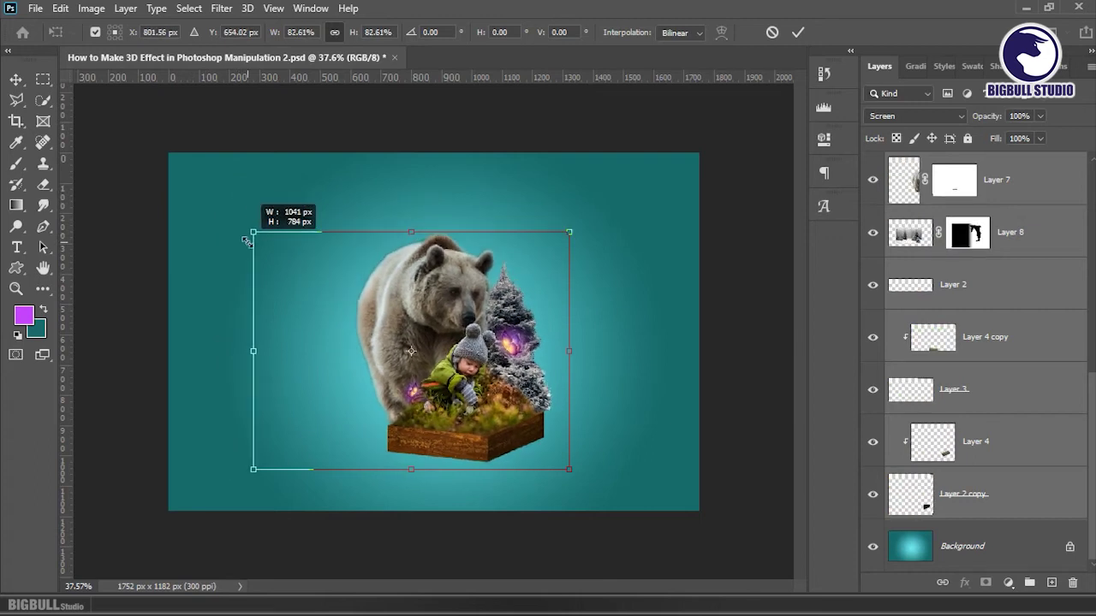
mouse_move(531, 306)
mouse_down()
mouse_move(509, 315)
mouse_move(484, 306)
mouse_up()
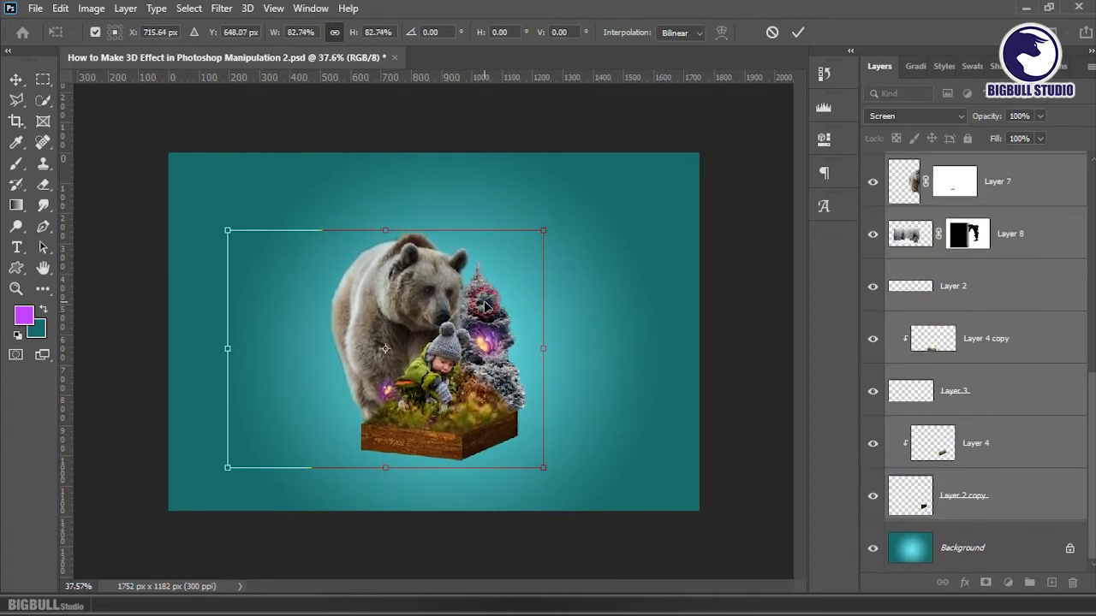
key(Return)
Step: Enlarge the bear on Layer 7 to about 110% and nudge it into place
key(ctrl+0)
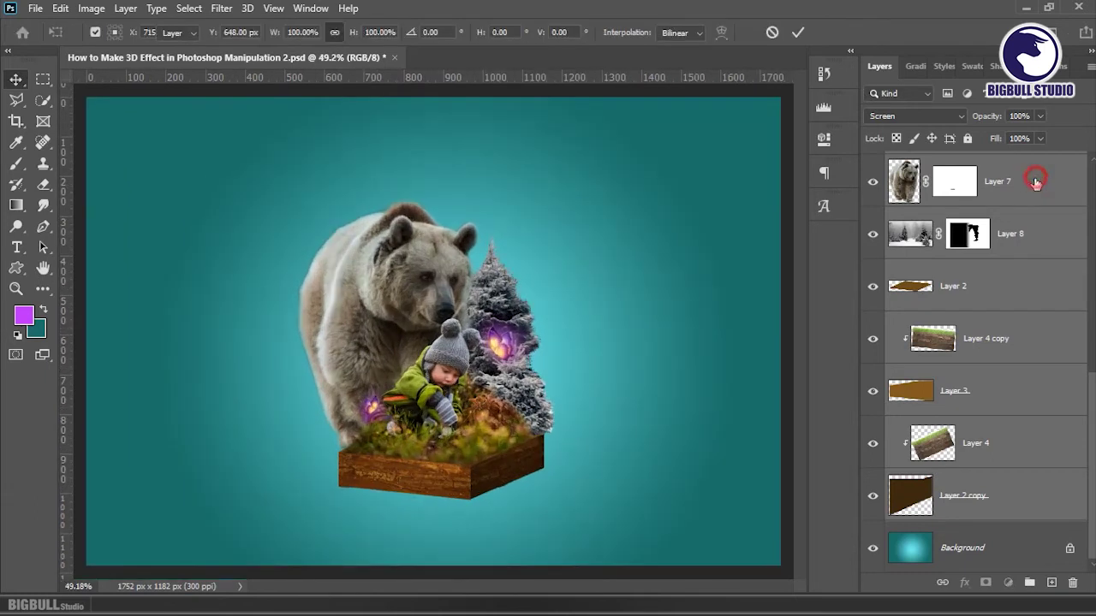
click(1034, 183)
key(ctrl+t)
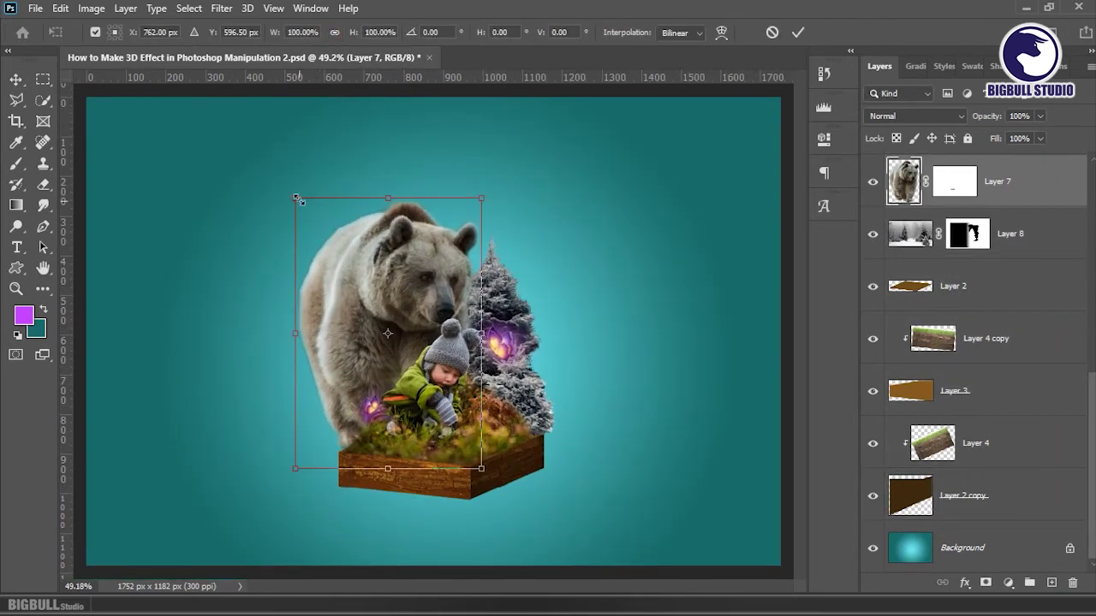
drag(298, 198, 281, 181)
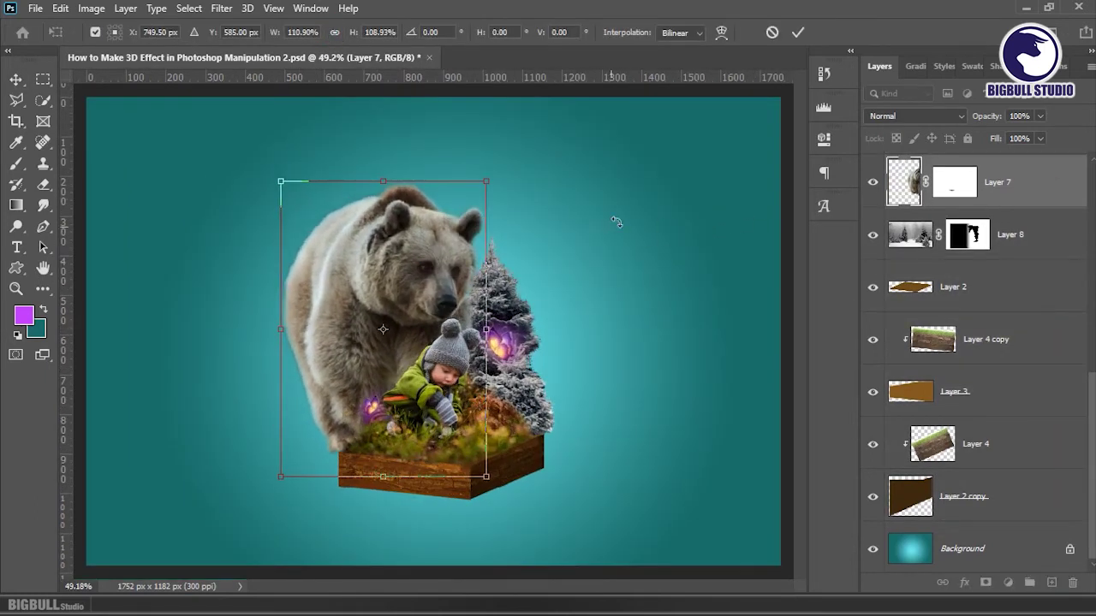
drag(465, 248, 462, 242)
Step: Commit the bear, then enlarge the snowy pine on Layer 8 to about 108%
key(Return)
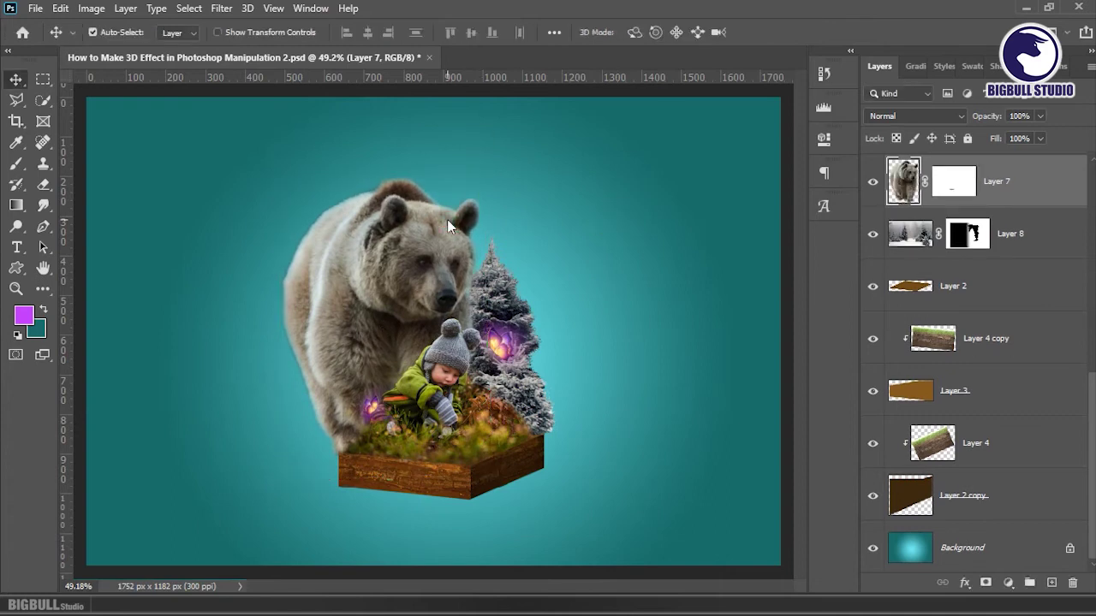
scroll(573, 295, up, 1)
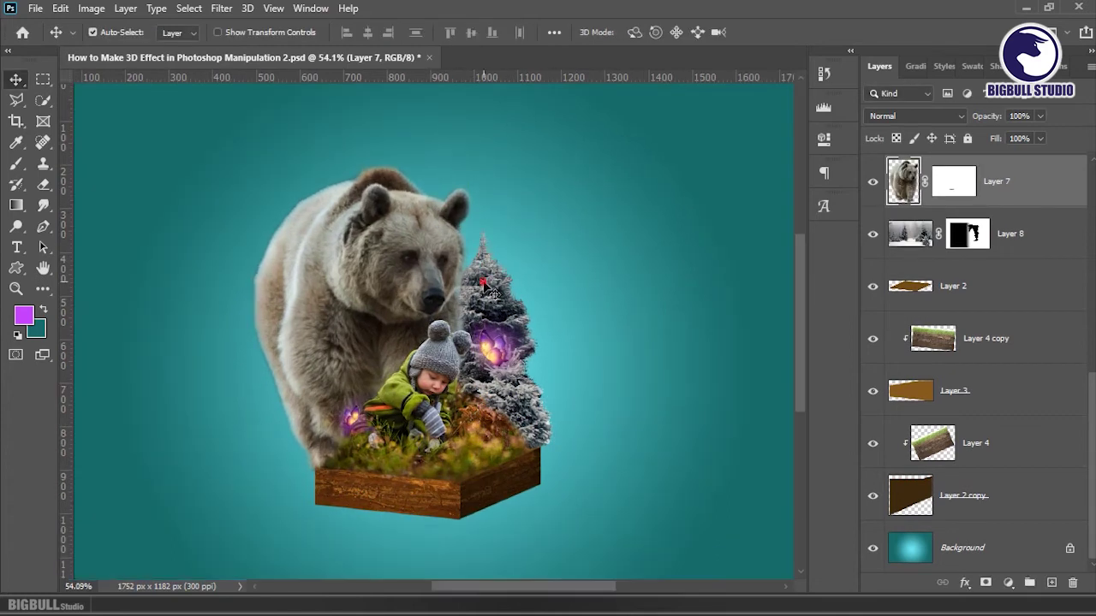
click(485, 286)
key(ctrl+t)
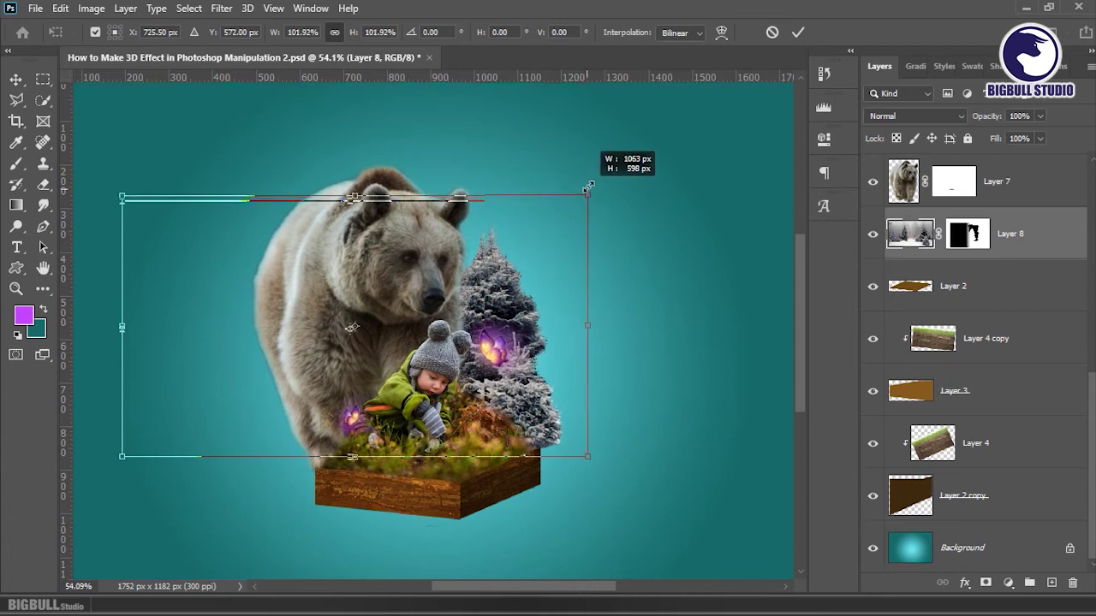
drag(578, 198, 597, 188)
drag(122, 186, 97, 165)
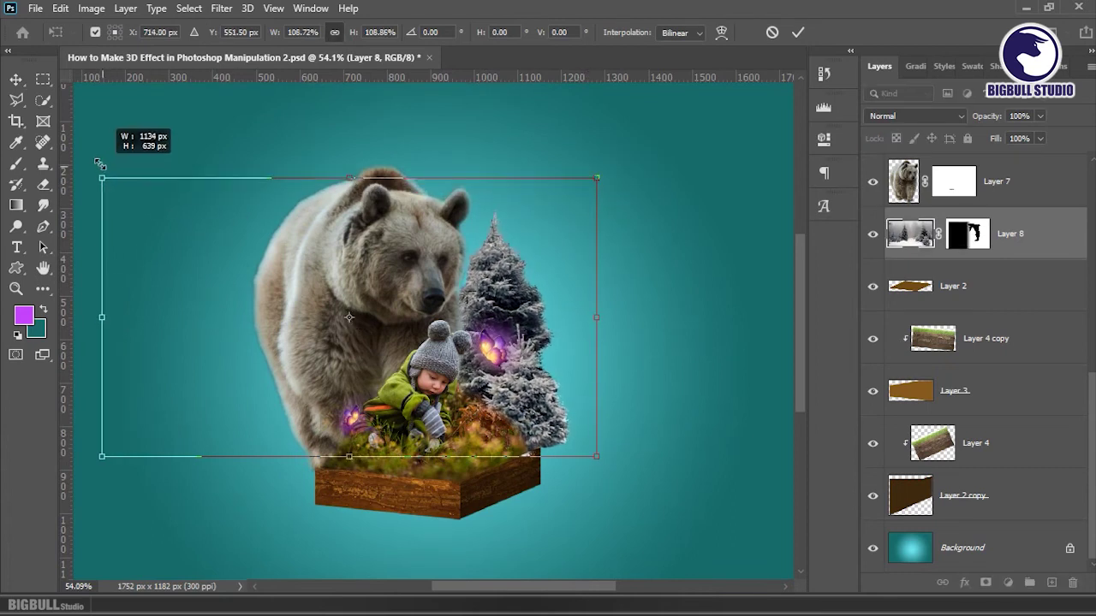
key(Return)
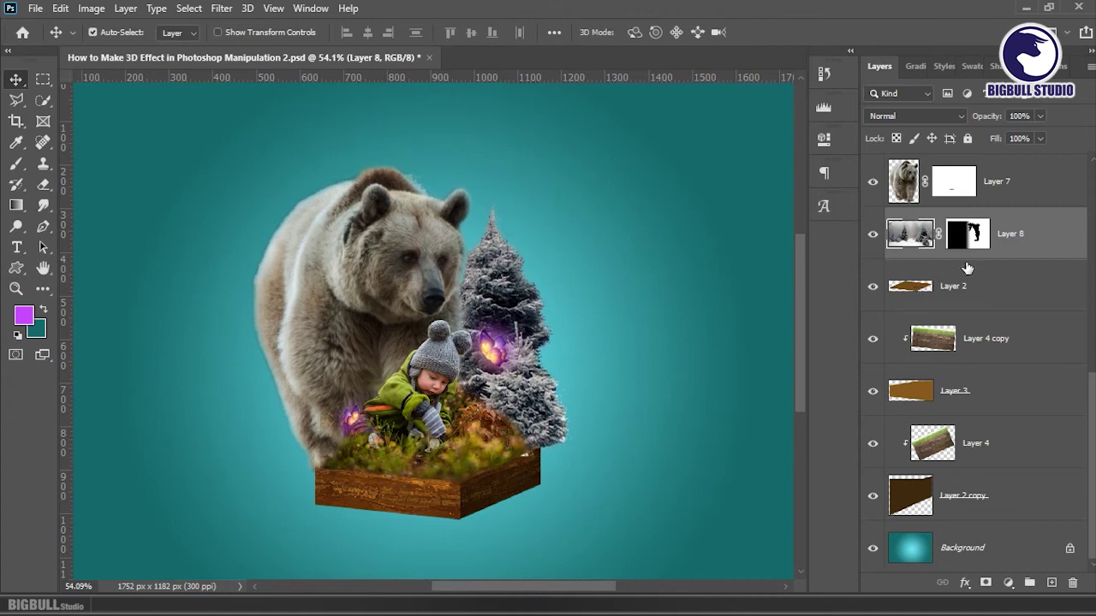
Step: Touch up Layer 8's mask with the brush at 30% opacity, then fit the image on screen
click(975, 235)
key(b)
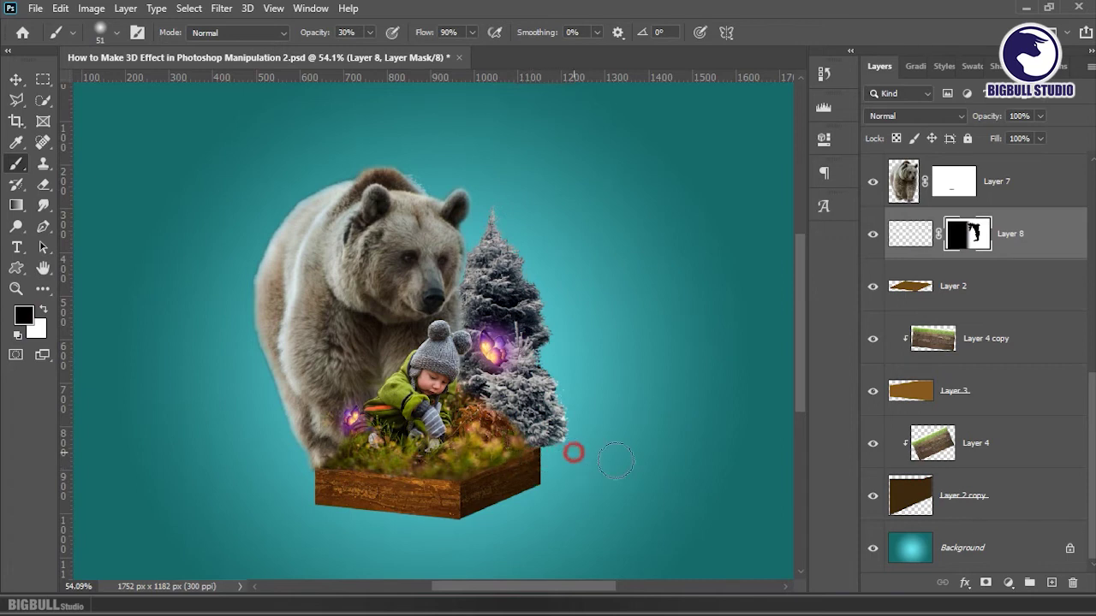
key(v)
key(ctrl+0)
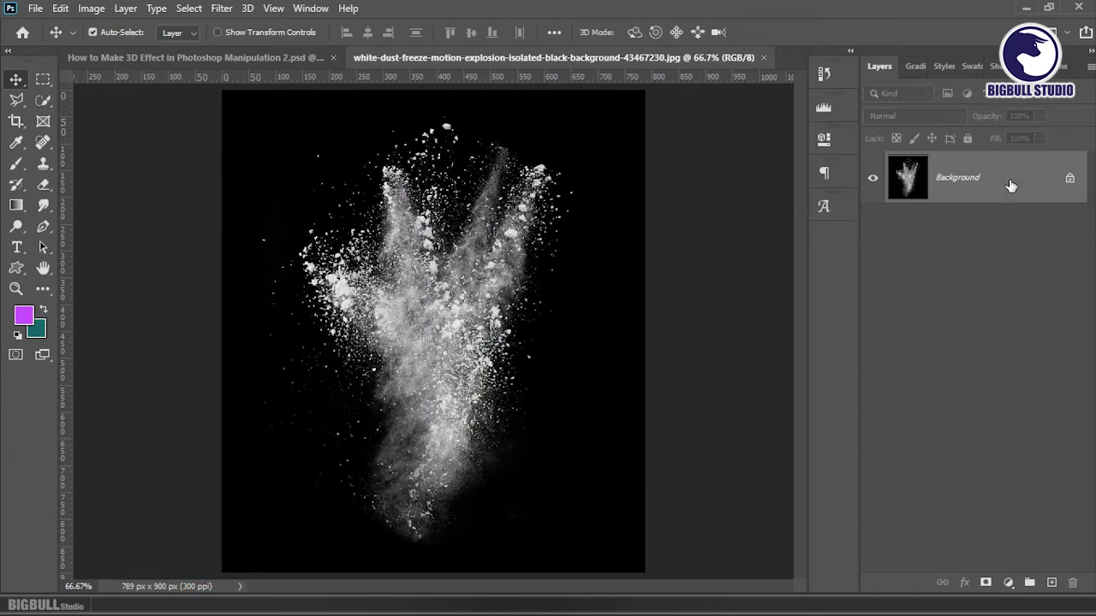
Step: Copy the dust explosion into the composition as Layer 9 with Screen blending
mouse_move(1014, 186)
mouse_down()
mouse_move(406, 349)
mouse_move(411, 331)
mouse_up()
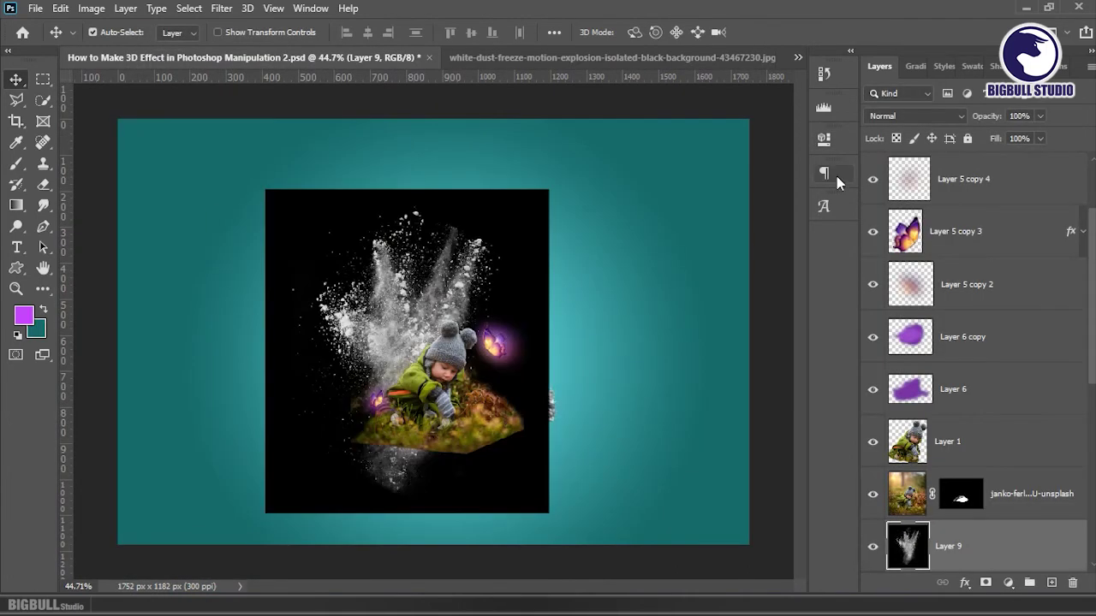
scroll(1039, 511, down, 4)
click(928, 113)
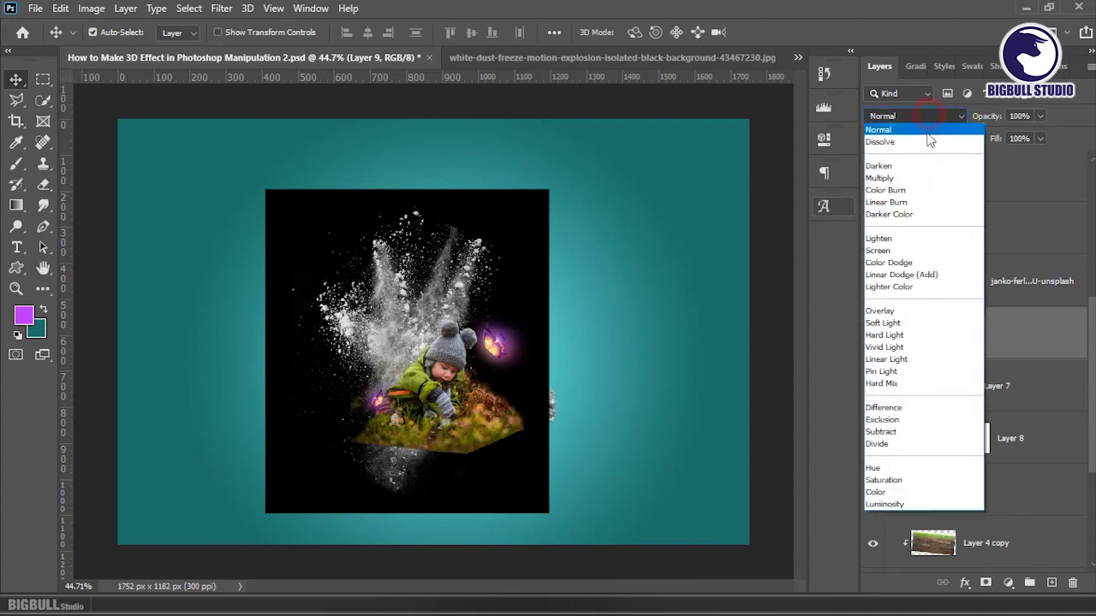
click(916, 250)
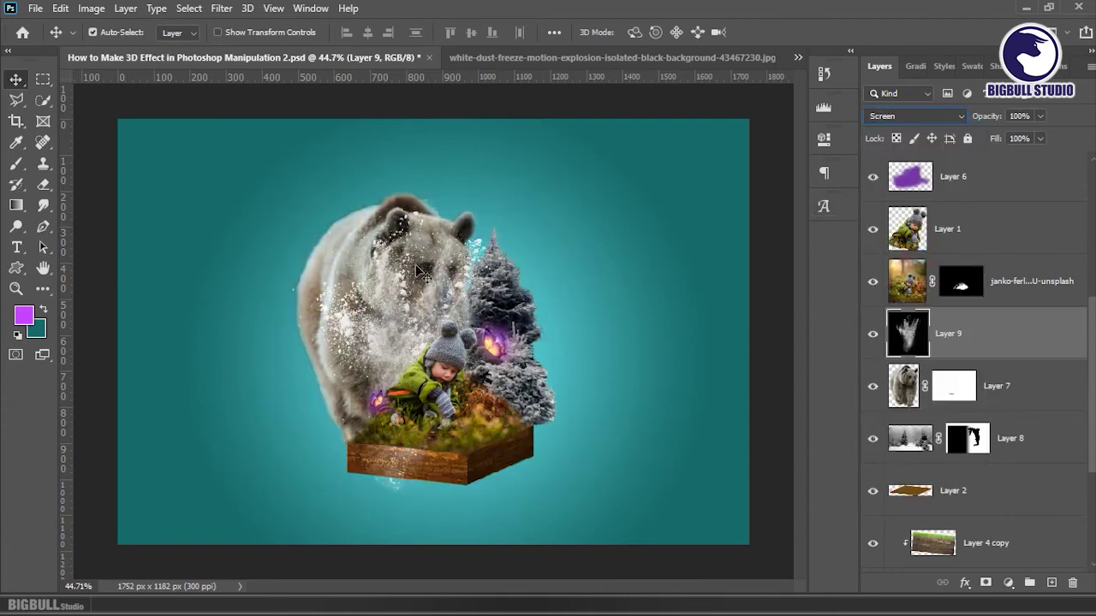
Step: Scale the dust burst to 56.65%, rotate it about -143° and place it beside the child
key(ctrl+t)
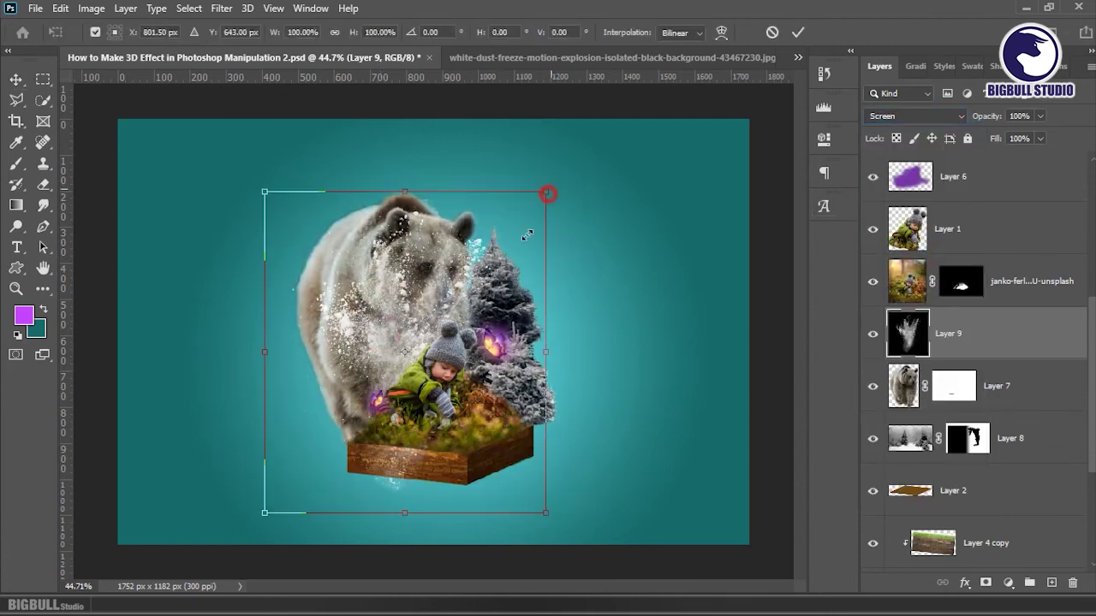
drag(555, 196, 427, 331)
drag(362, 407, 430, 357)
scroll(426, 359, up, 2)
mouse_move(599, 325)
mouse_down()
mouse_move(229, 248)
mouse_move(236, 241)
mouse_up()
scroll(419, 428, up, 1)
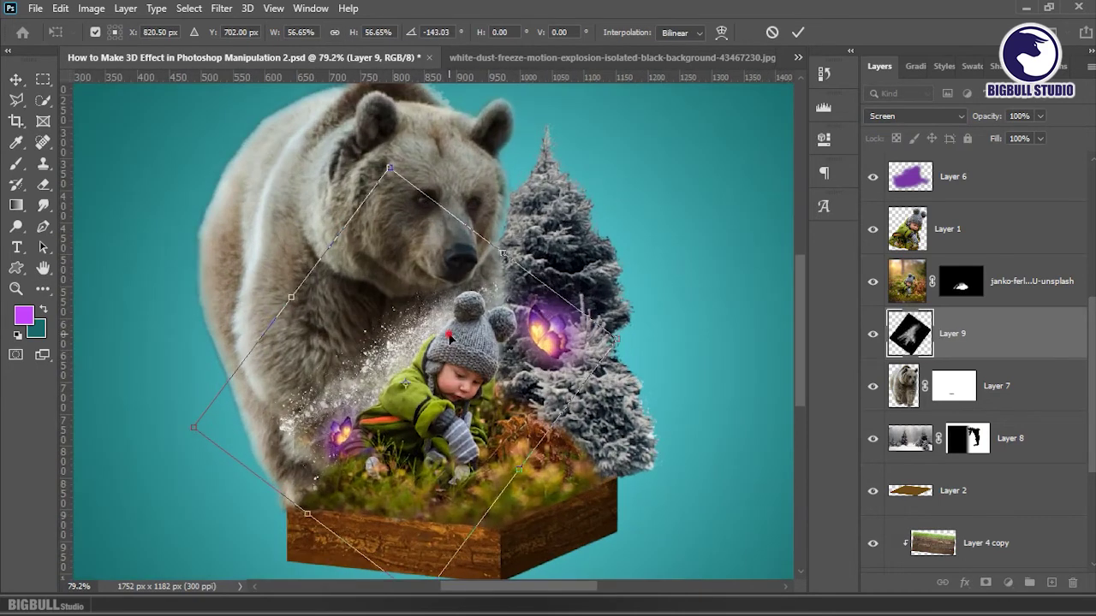
drag(510, 321, 493, 349)
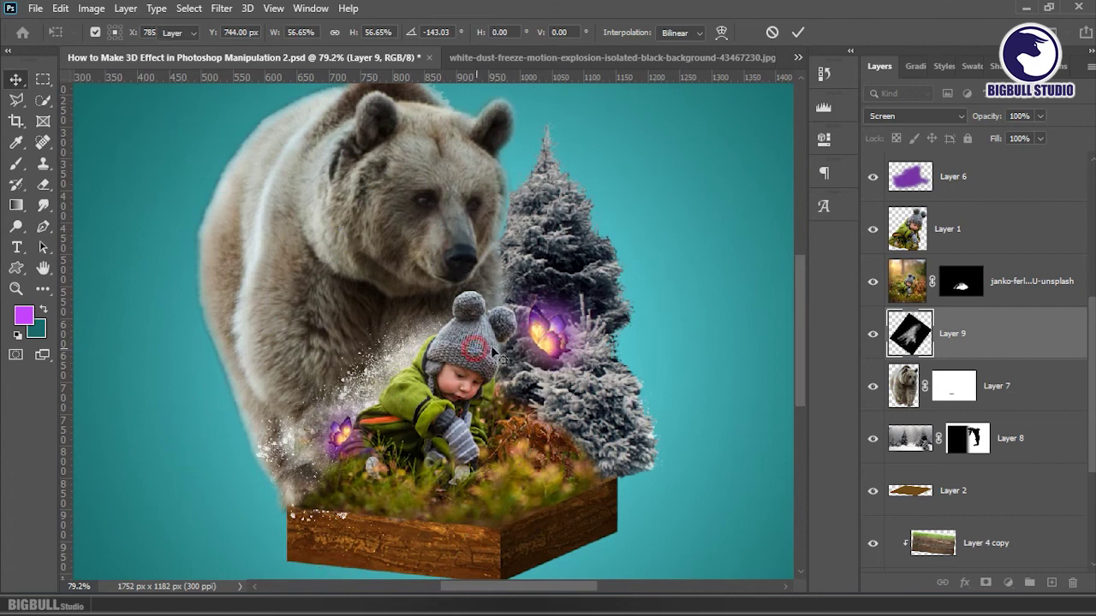
key(Return)
Step: Mask the dust burst and paint away its spill over the box's lower-left corner
click(985, 583)
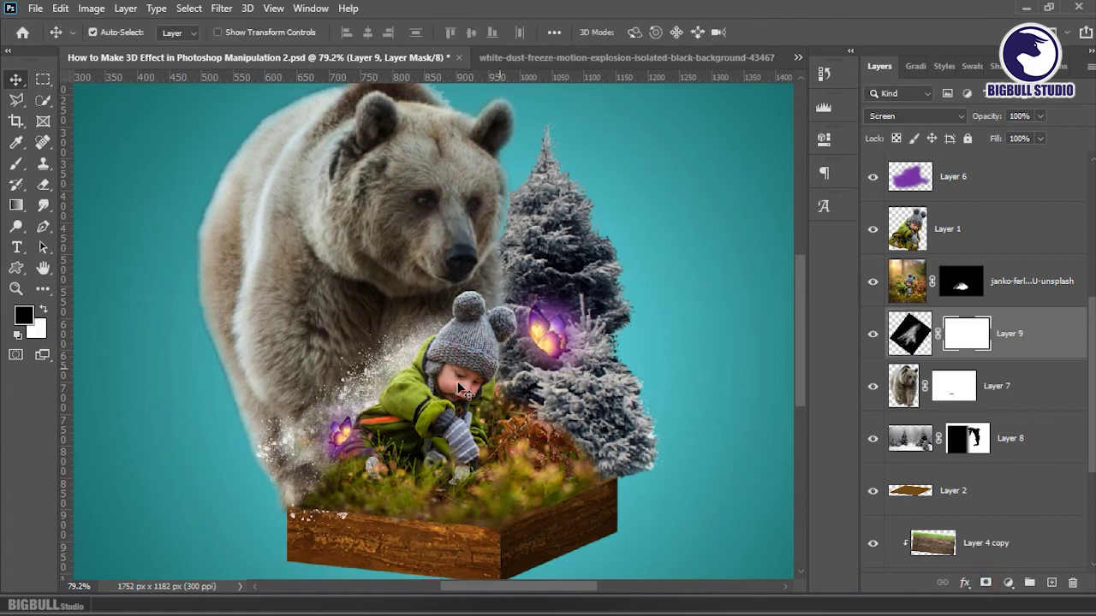
key(b)
mouse_move(326, 501)
mouse_down()
mouse_move(289, 521)
mouse_move(245, 448)
mouse_move(274, 411)
mouse_move(257, 452)
mouse_move(292, 376)
mouse_up()
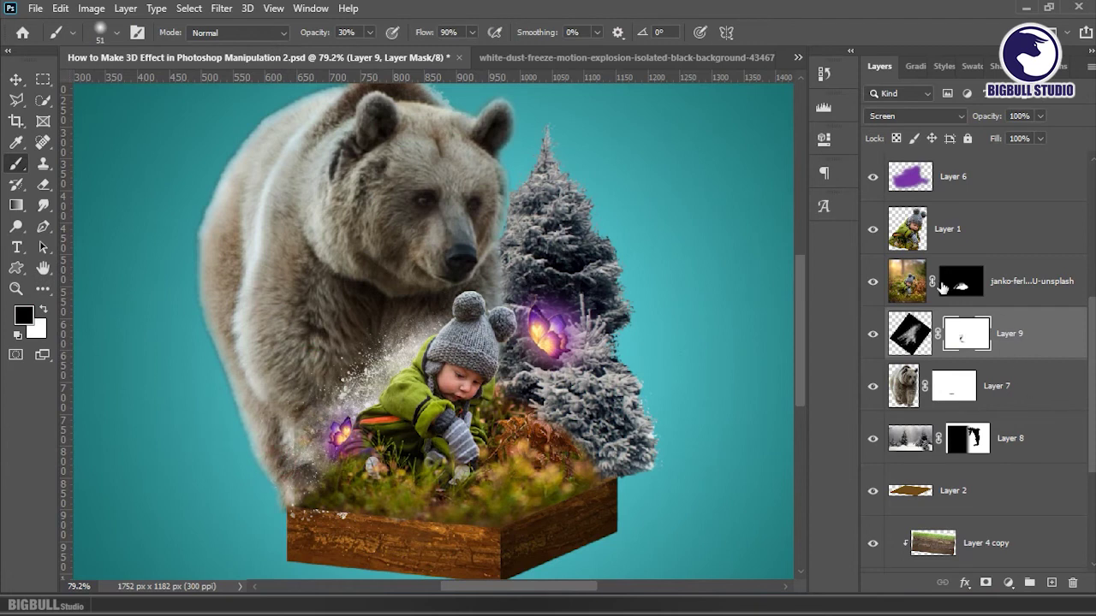
Step: Refine the grass layer's mask along the bear's lower-left with the brush at 79% opacity
click(871, 282)
click(961, 280)
drag(315, 414, 290, 478)
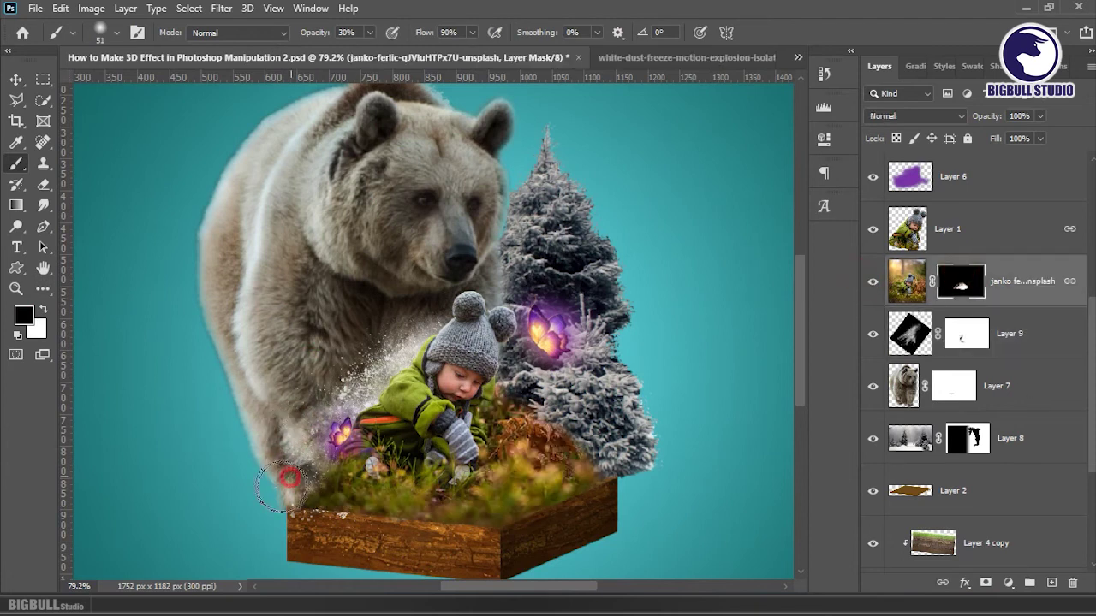
drag(369, 33, 416, 55)
Step: Retarget the grass layer's pixels and drag the cloud image into the composition as Layer 10
click(1017, 286)
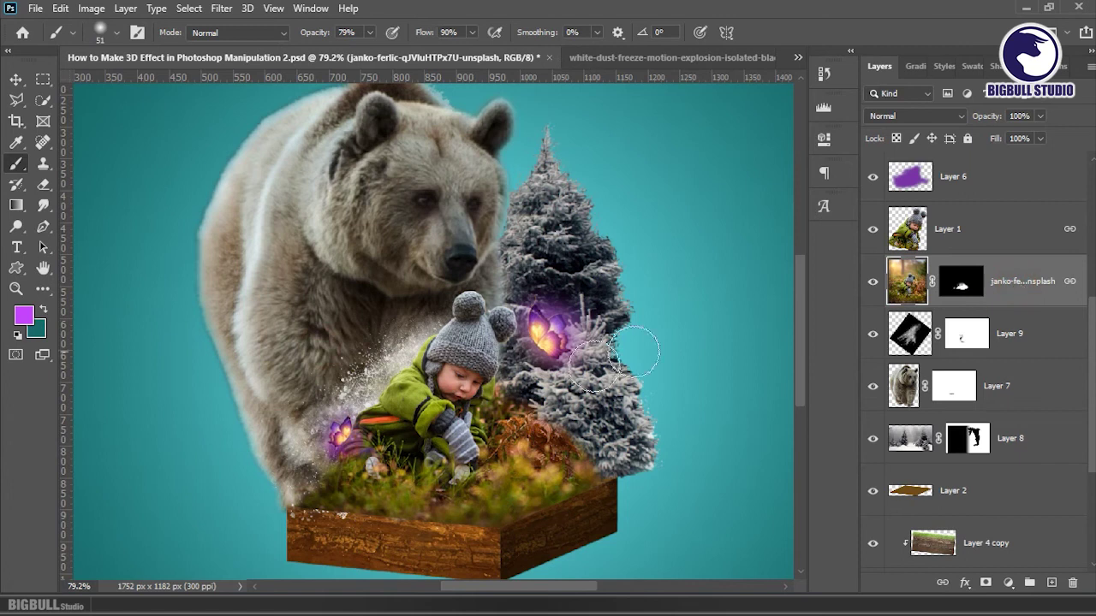
alt+scroll(548, 370, down, 2)
key(v)
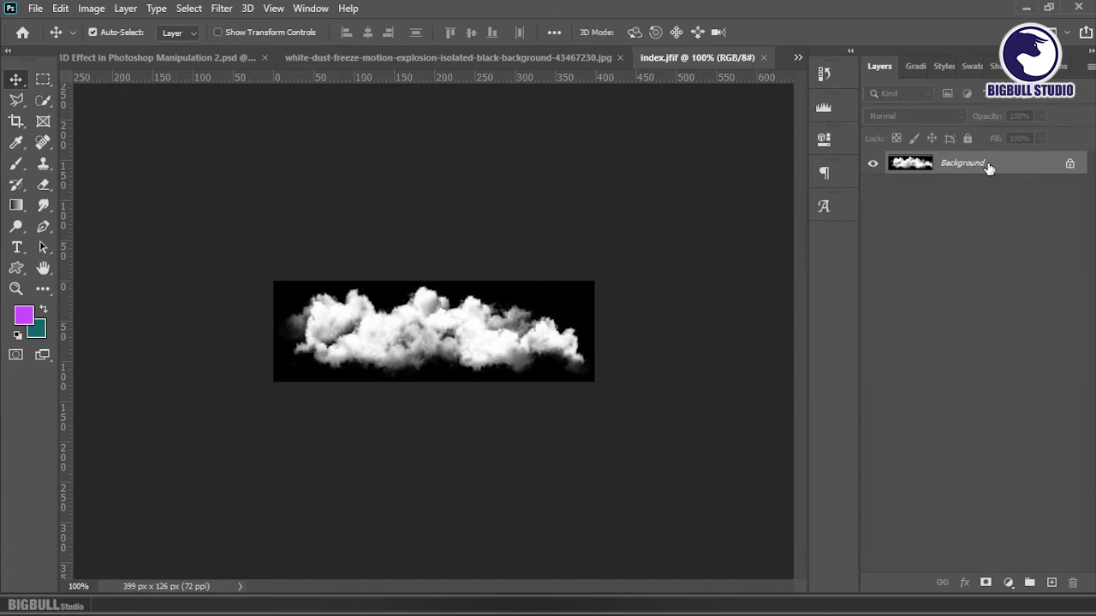
drag(988, 167, 409, 263)
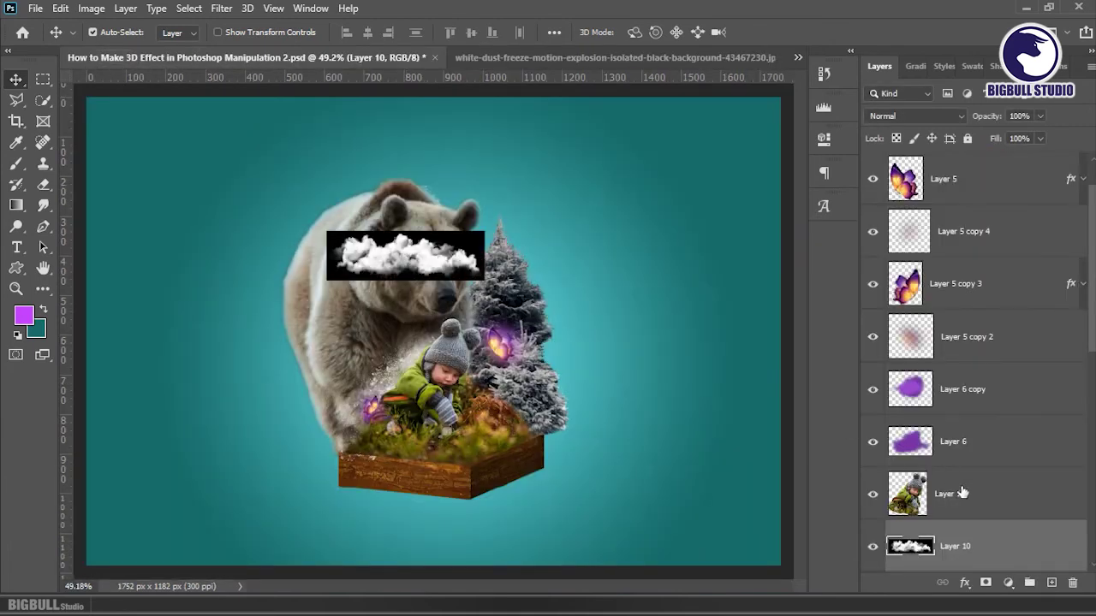
Step: Move Layer 10 below the bear, enlarge the cloud to about 218% and place it above the bear
scroll(976, 514, down, 5)
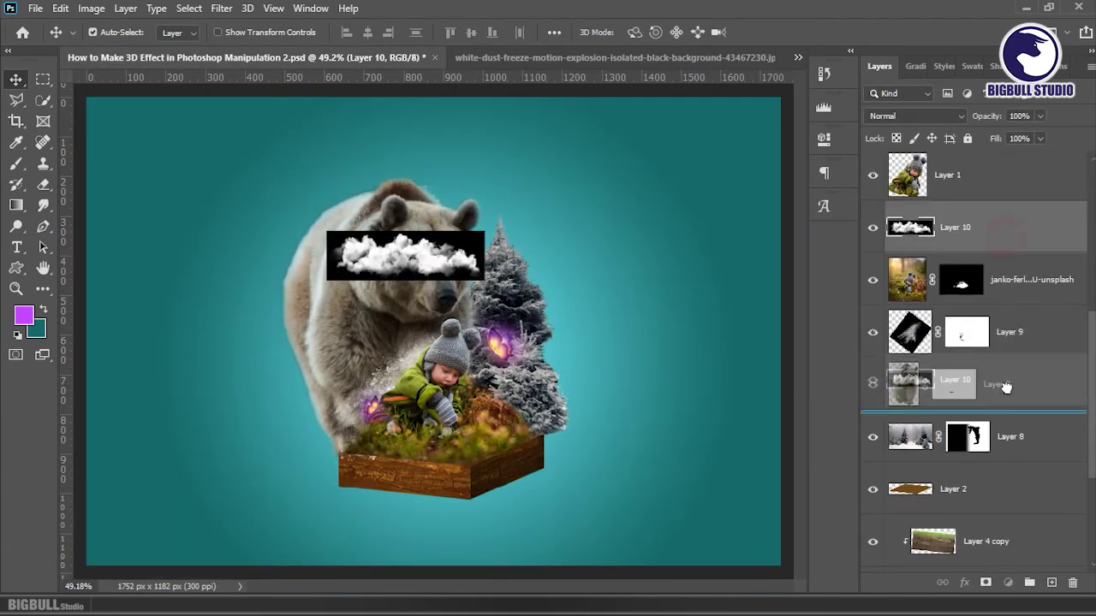
drag(1003, 243, 1000, 409)
key(ctrl+t)
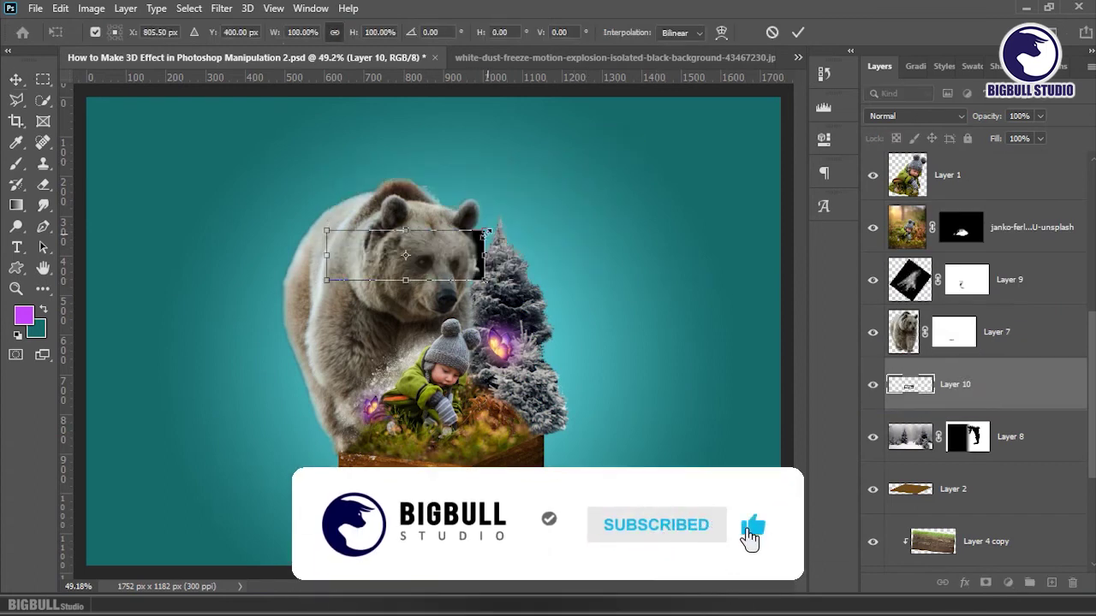
drag(484, 231, 672, 174)
mouse_move(636, 253)
mouse_down()
mouse_move(603, 199)
mouse_move(564, 186)
mouse_up()
key(Return)
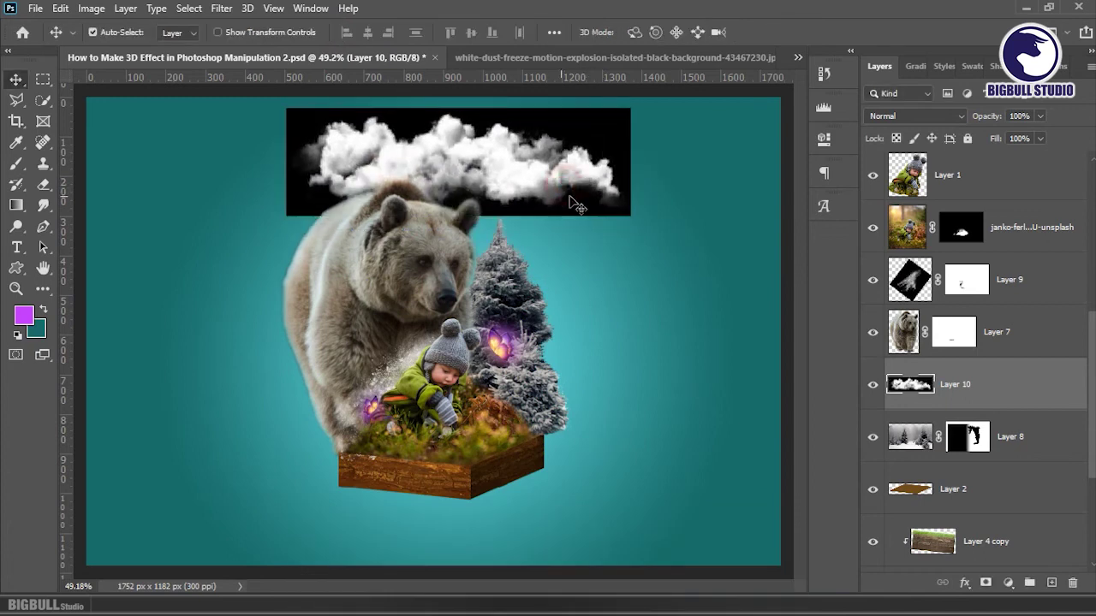
Step: Set the cloud to Screen blending and nudge it about 19 px left
click(924, 118)
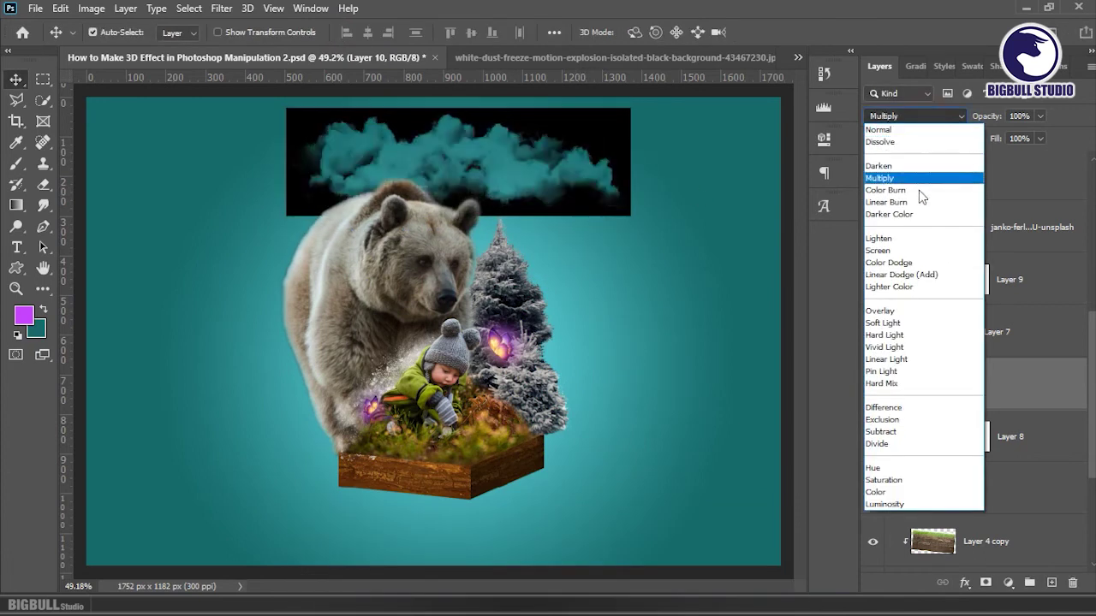
click(913, 250)
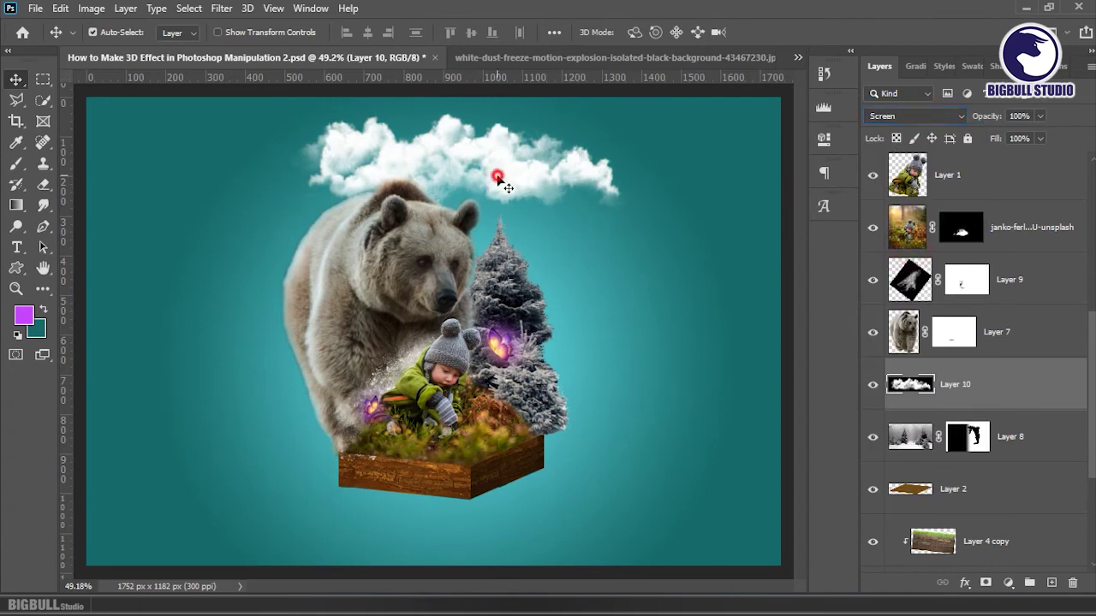
drag(508, 175, 502, 181)
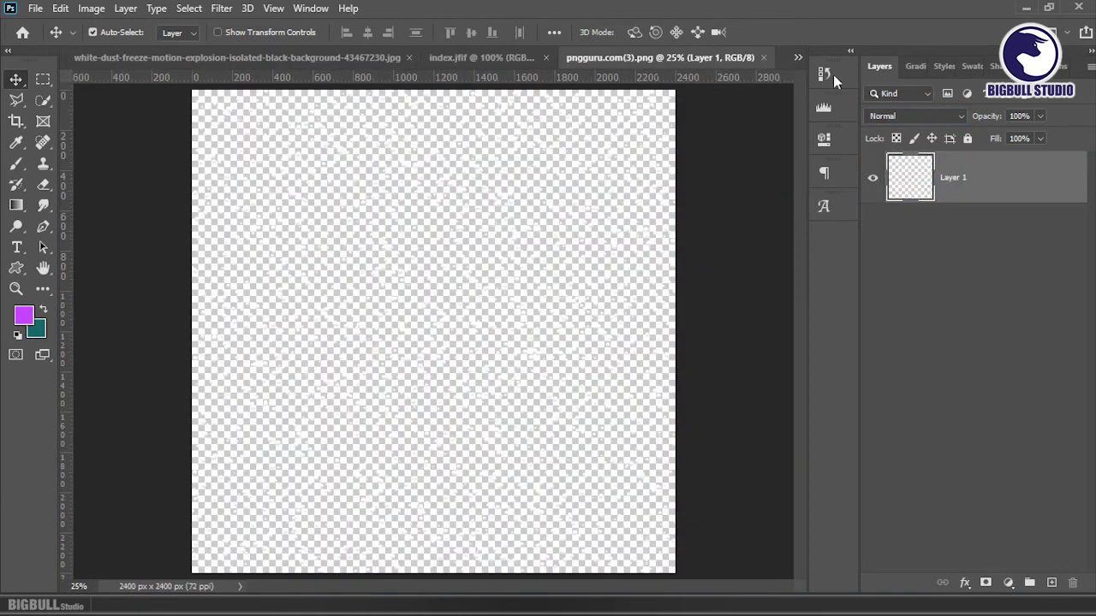
Step: Bring the snow-particle layer into the composition and move it to the top of the stack
click(999, 174)
mouse_move(1019, 181)
mouse_down()
mouse_move(397, 260)
mouse_move(454, 330)
mouse_up()
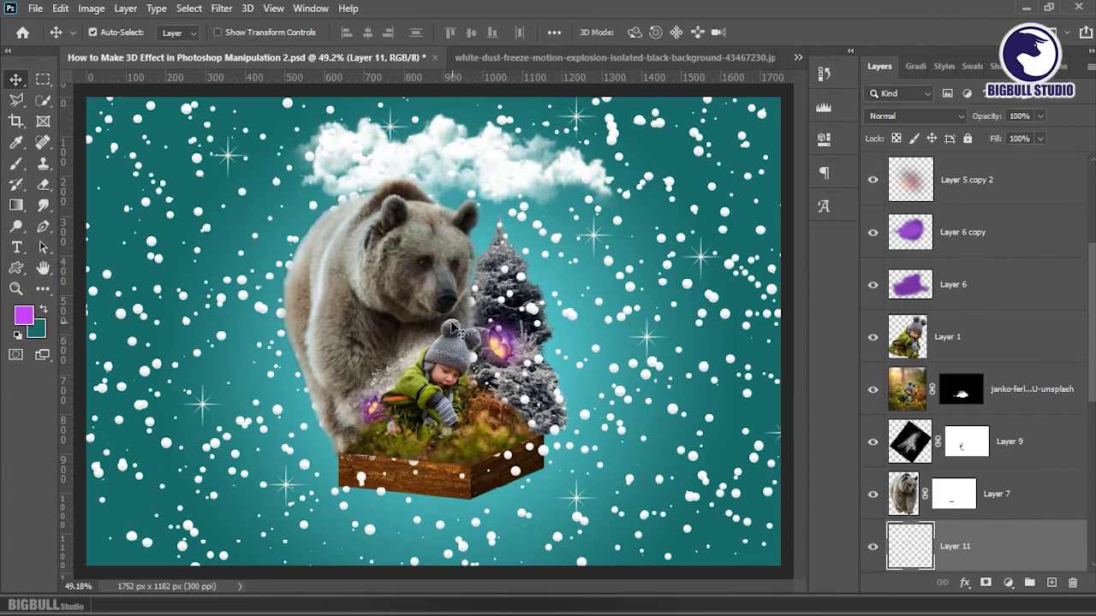
drag(1023, 548, 969, 216)
drag(989, 252, 976, 174)
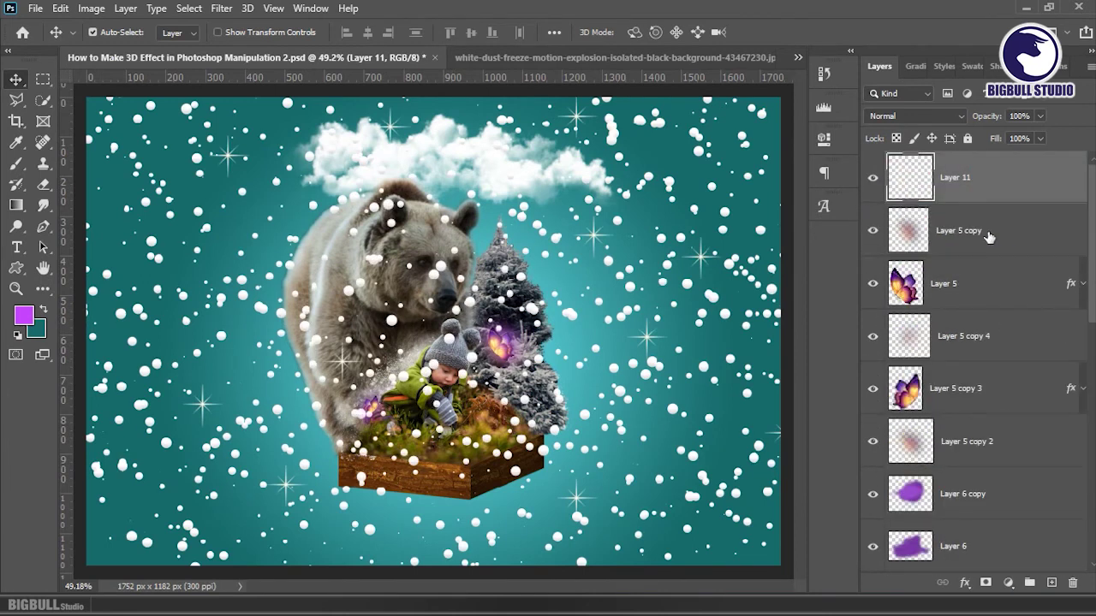
Step: Group Layer 5 copy through Layer 6 into Group 1
click(988, 237)
scroll(983, 291, down, 3)
shift+click(978, 382)
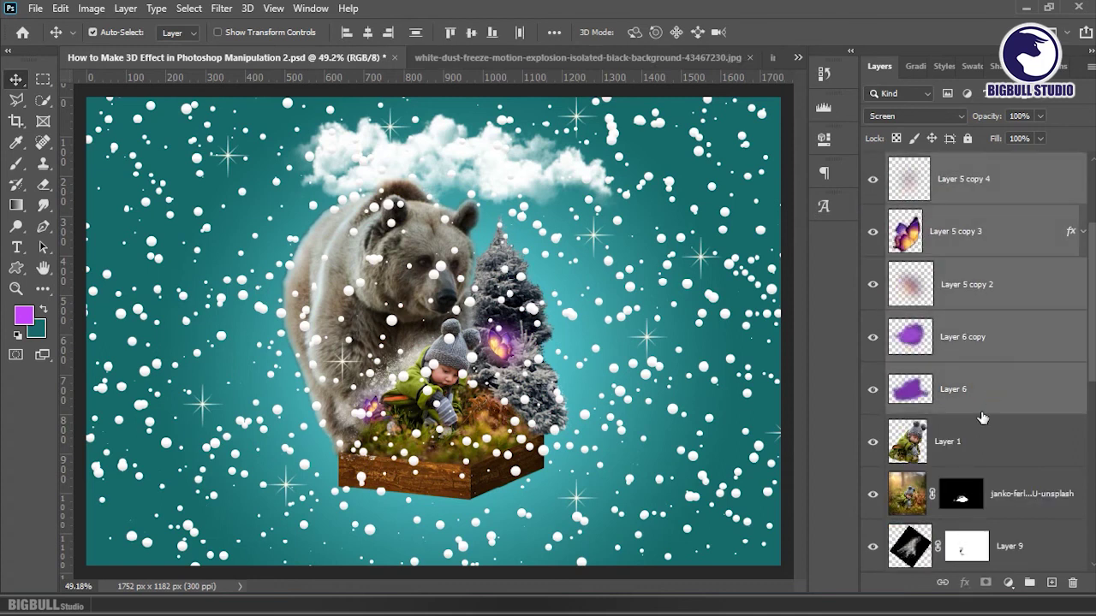
click(1029, 583)
scroll(950, 250, up, 1)
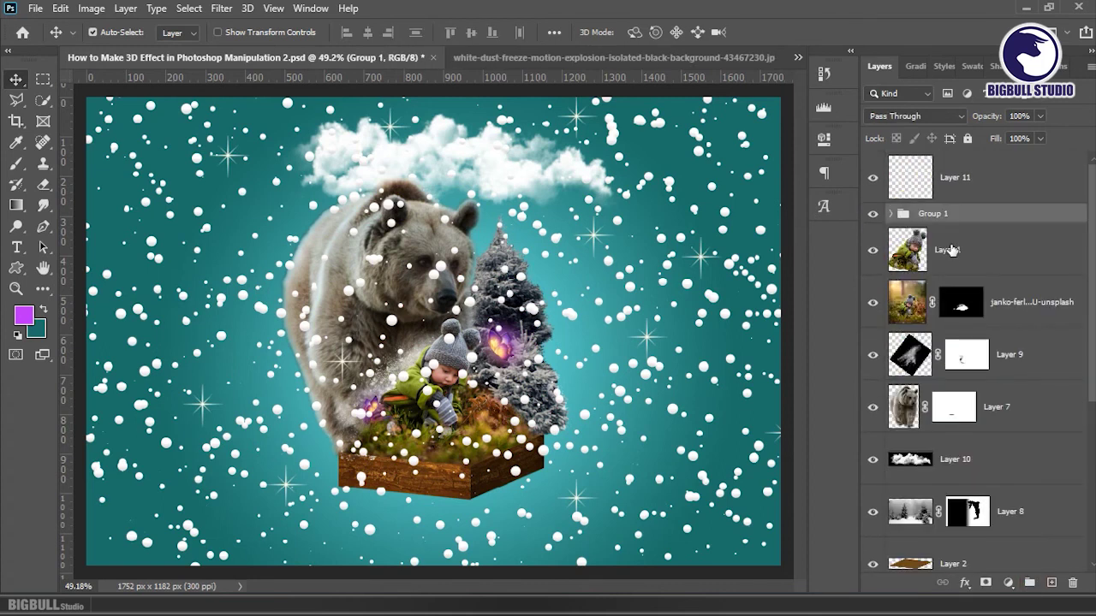
drag(952, 172, 890, 203)
Step: Scale the snow layer to about 32.69% so it falls over the bear, tree and child
key(ctrl+t)
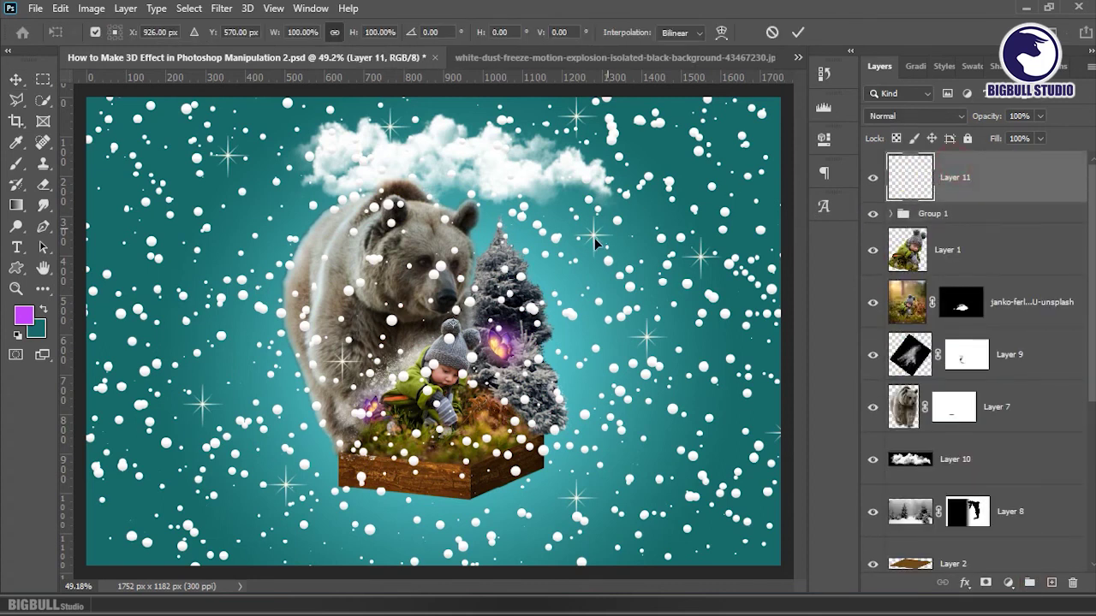
key(ctrl+0)
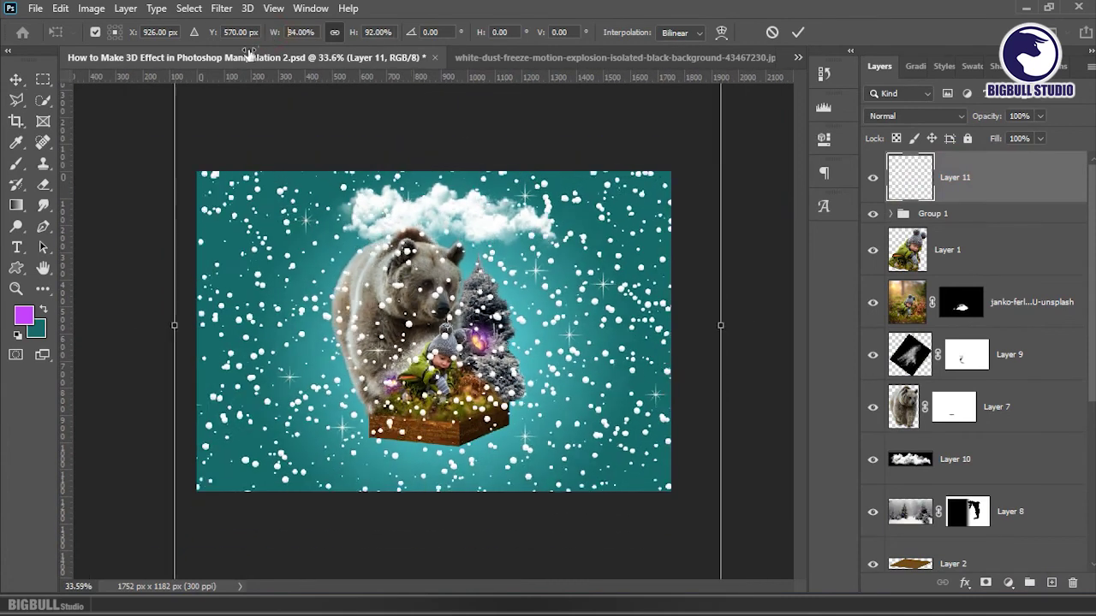
drag(772, 325, 561, 327)
key(ctrl+0)
drag(600, 482, 595, 463)
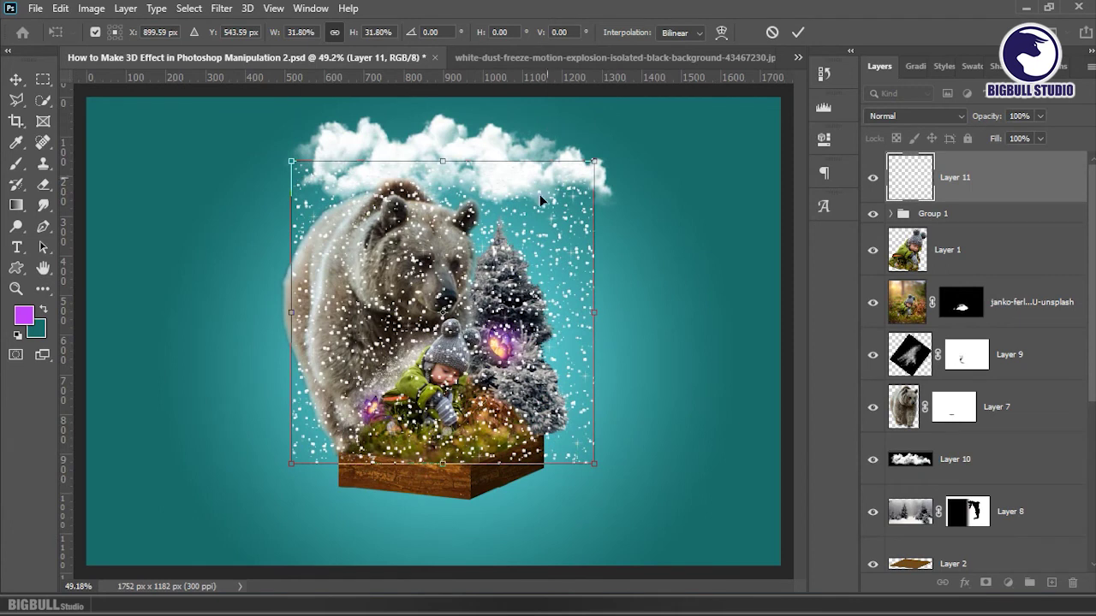
drag(594, 161, 602, 152)
key(Return)
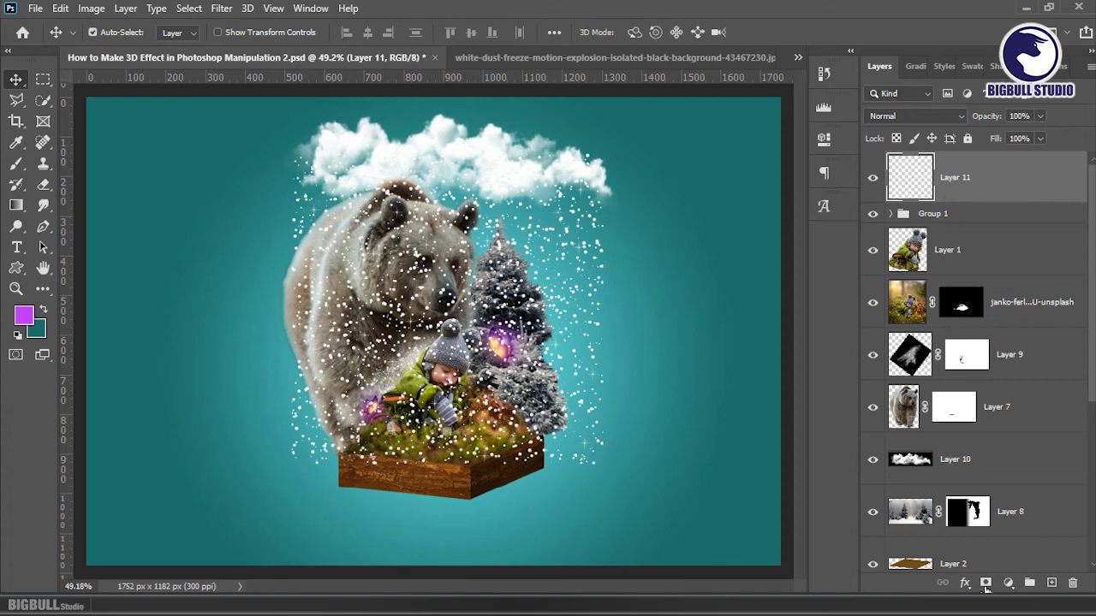
Step: Mask Layer 11 and, with a 77 px brush, paint away snow near the cloud's left edge
click(986, 583)
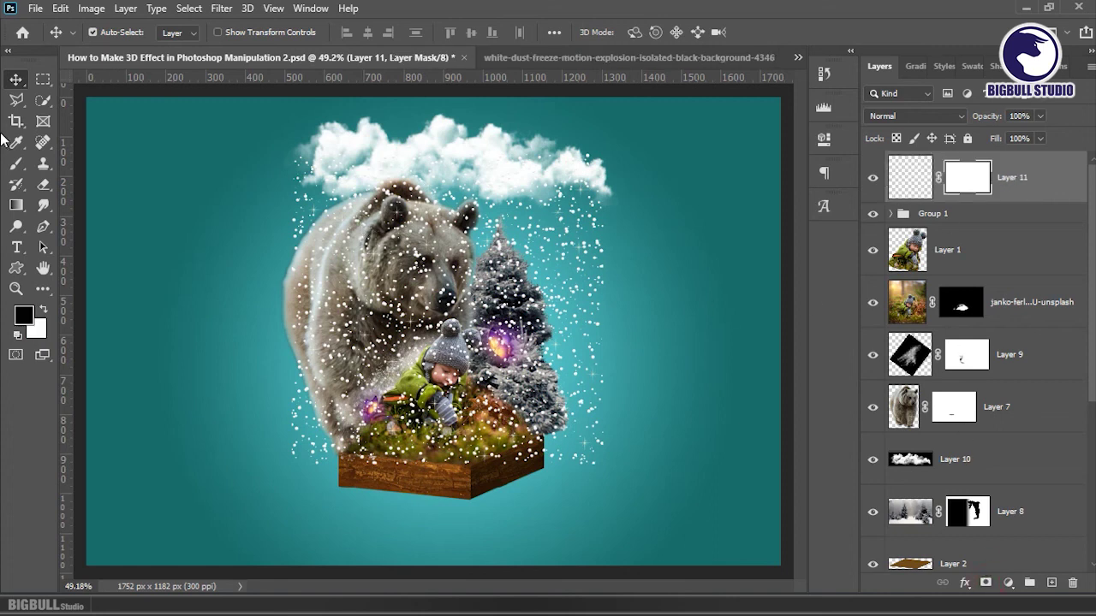
click(18, 164)
right_click(313, 186)
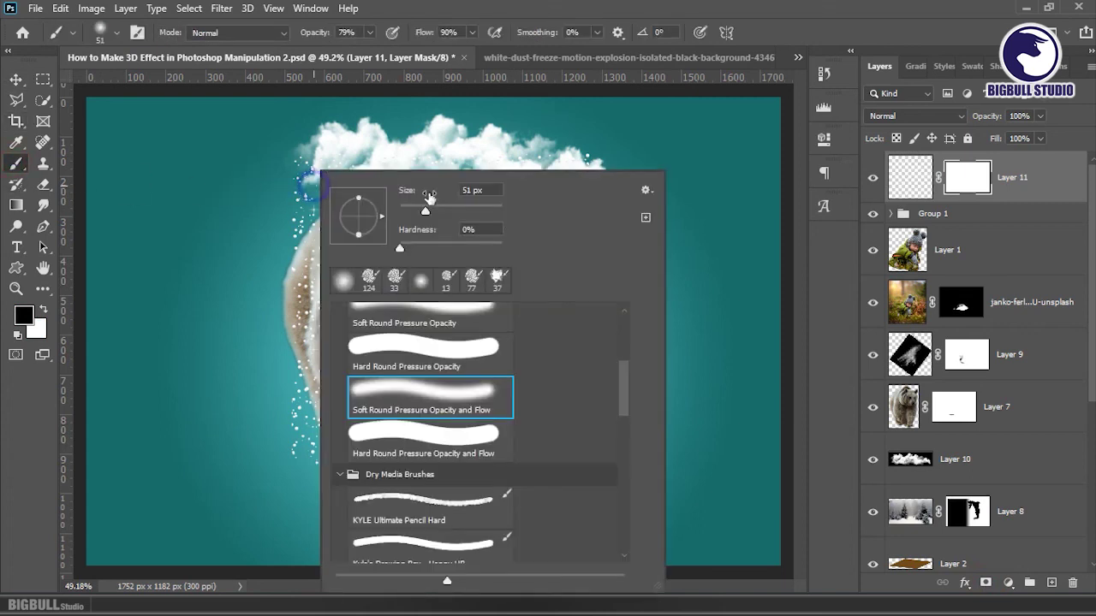
drag(428, 197, 460, 224)
click(1044, 177)
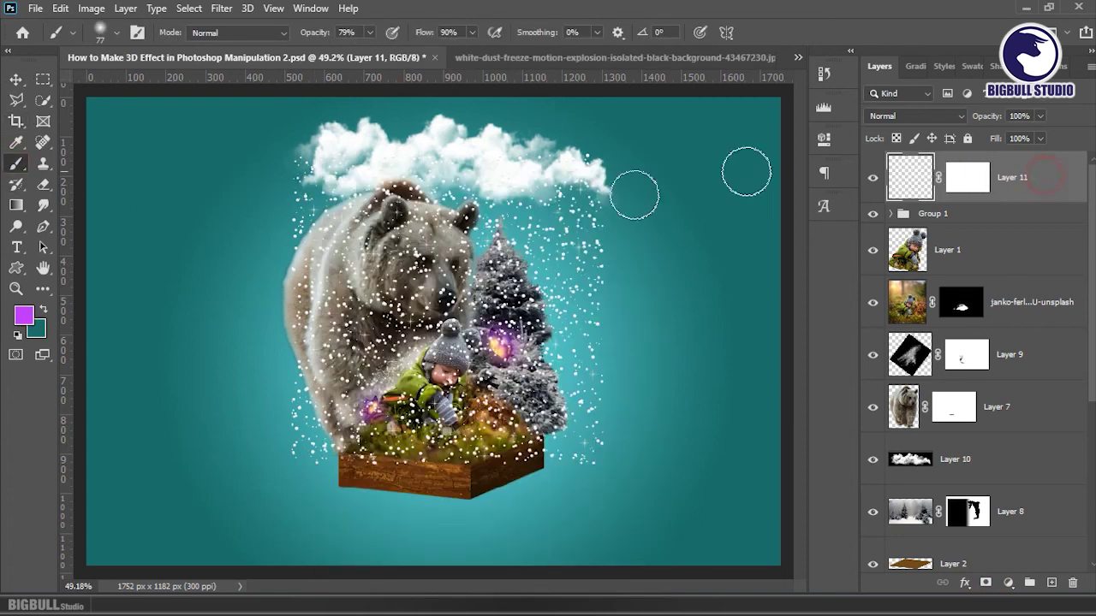
click(967, 178)
drag(304, 163, 330, 159)
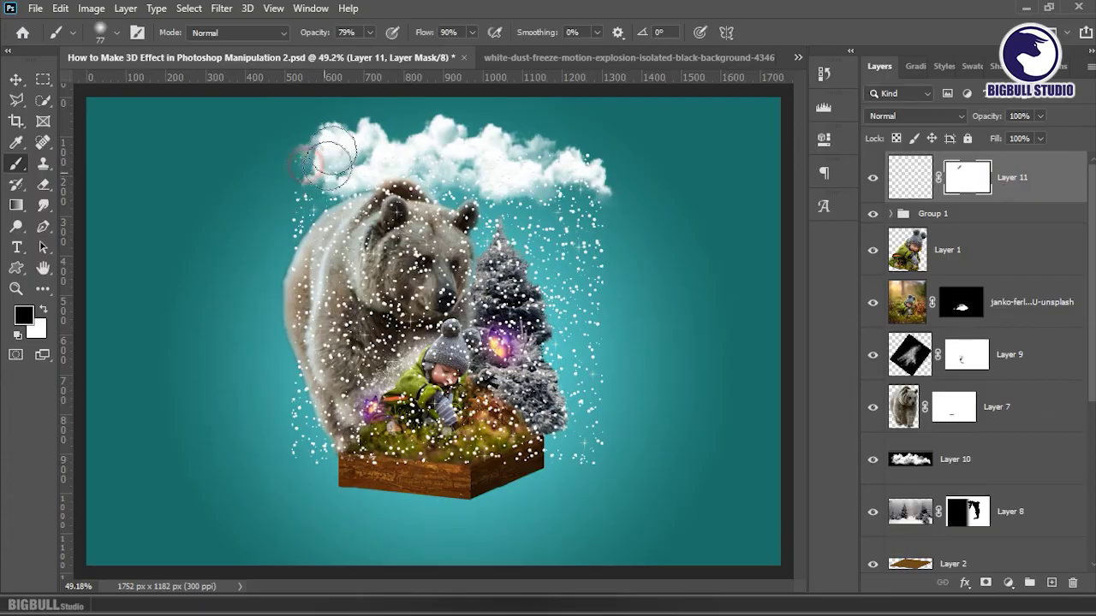